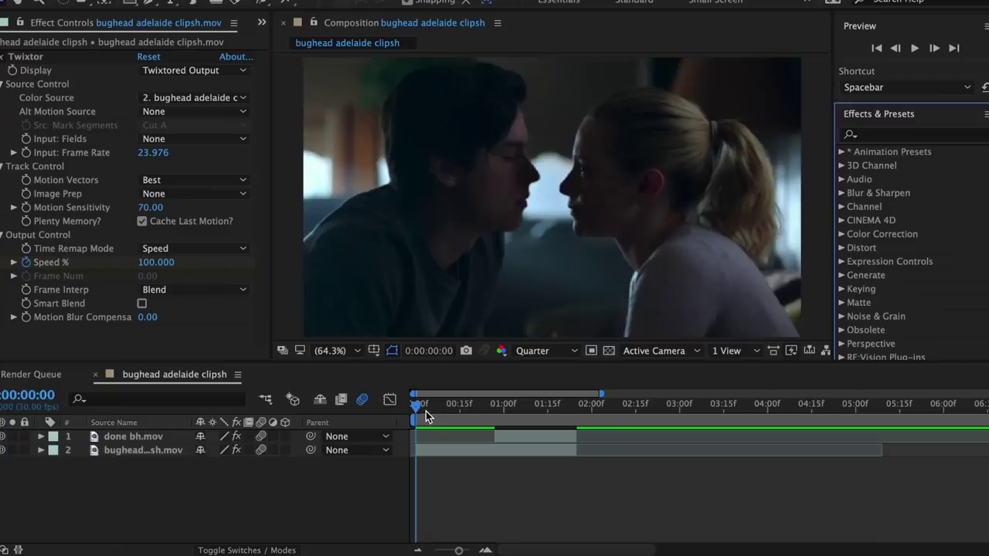
Step: Pre-compose the bughead adelaide clipsh.mov layer, moving all attributes into the new composition
{"action": "mouse_move", "coordinate": [426, 411]}
{"action": "left_mouse_down"}
{"action": "mouse_move", "coordinate": [547, 413]}
{"action": "mouse_move", "coordinate": [428, 411]}
{"action": "left_mouse_up"}
{"action": "left_click", "coordinate": [470, 452]}
{"action": "right_click", "coordinate": [474, 456]}
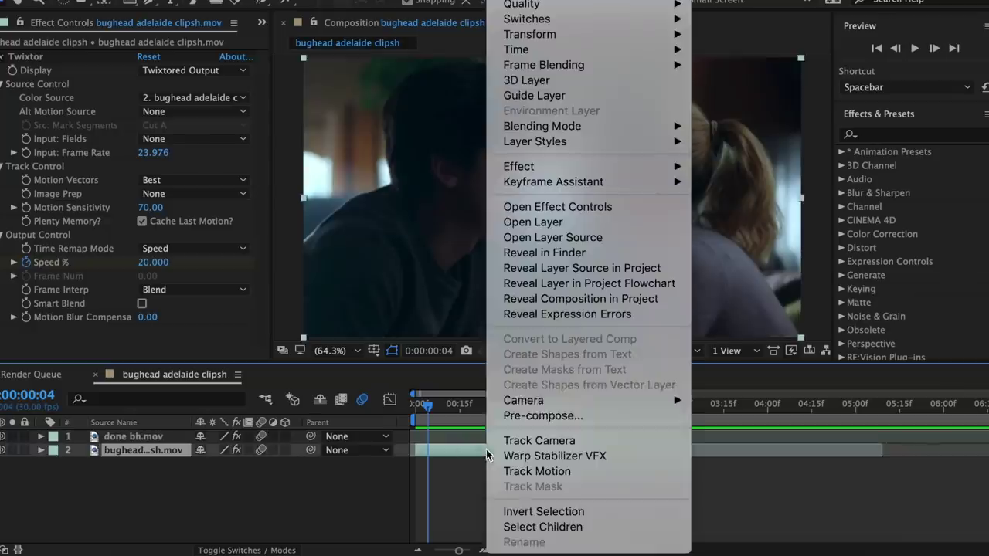
{"action": "left_click", "coordinate": [514, 411]}
{"action": "left_click", "coordinate": [349, 277]}
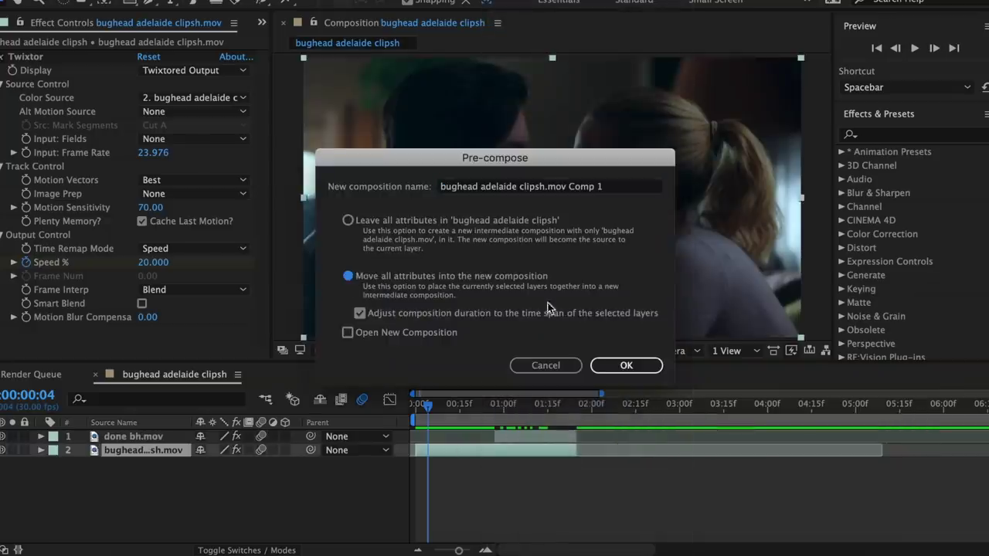
{"action": "left_click", "coordinate": [625, 366]}
Step: Pre-compose the done bh.mov layer into its own composition
{"action": "left_click", "coordinate": [502, 438]}
{"action": "right_click", "coordinate": [503, 438]}
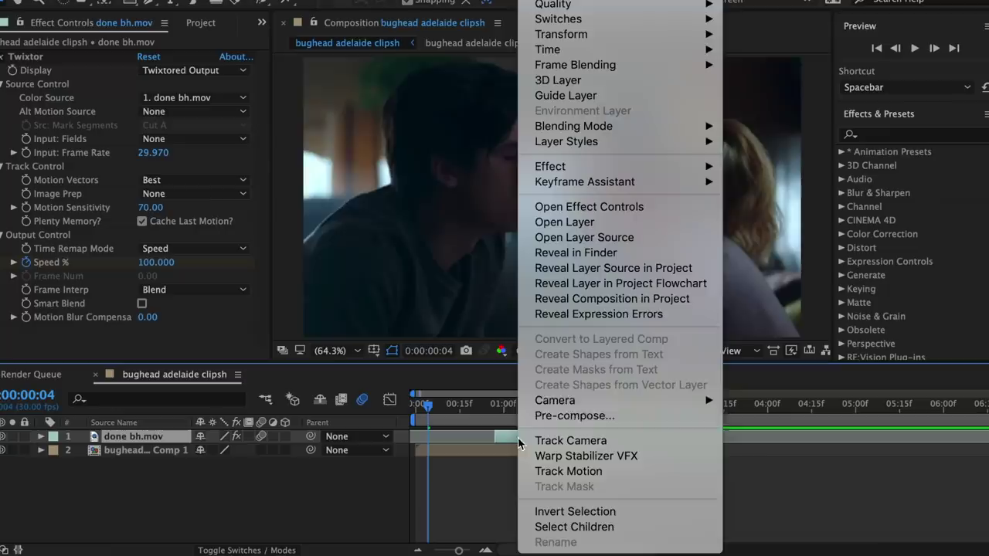
{"action": "left_click", "coordinate": [580, 413]}
{"action": "left_click", "coordinate": [626, 365]}
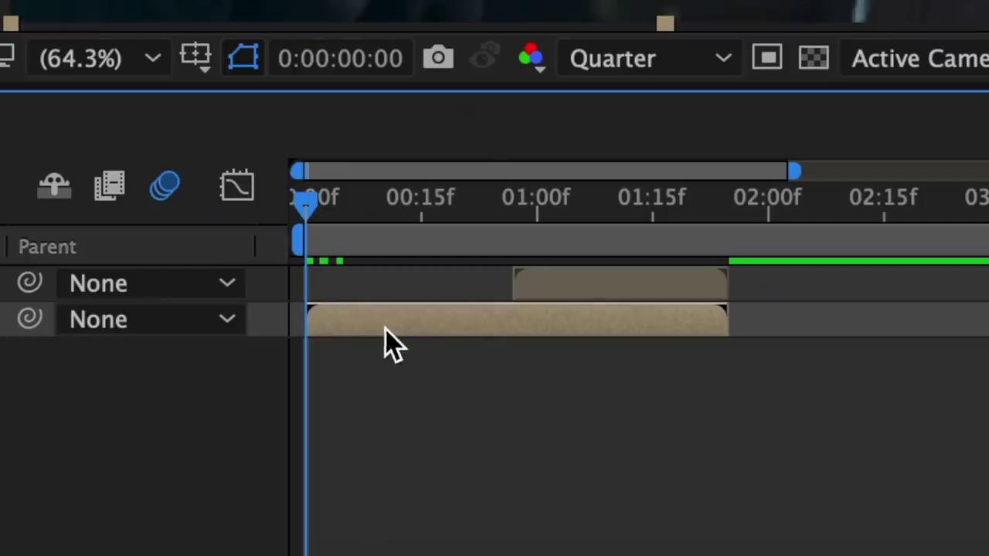
Step: Duplicate the bughead pre-comp layer and trace a closed Pen tool mask around both people on the upper copy
{"action": "key", "text": "ctrl+d"}
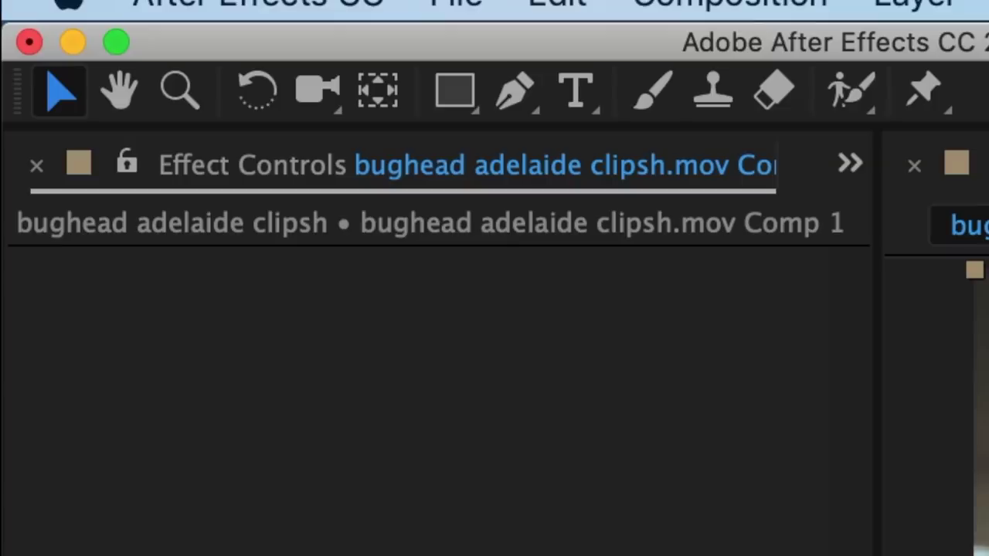
{"action": "left_click", "coordinate": [519, 92]}
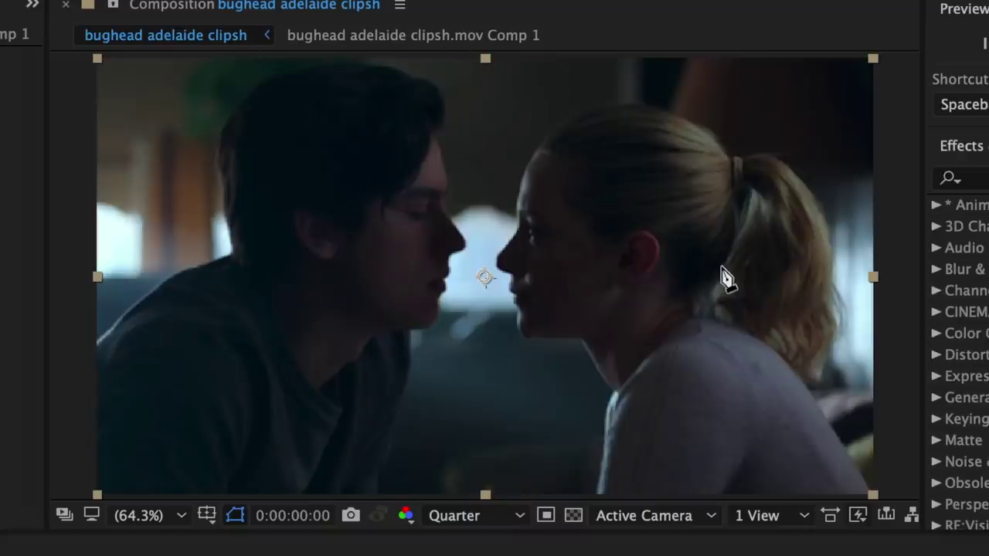
{"action": "left_click", "coordinate": [97, 338]}
{"action": "left_click", "coordinate": [116, 321]}
{"action": "left_click", "coordinate": [137, 303]}
{"action": "left_click", "coordinate": [158, 285]}
{"action": "left_click", "coordinate": [176, 272]}
{"action": "left_click", "coordinate": [201, 263]}
{"action": "left_click", "coordinate": [217, 257]}
{"action": "left_click", "coordinate": [233, 255]}
{"action": "left_click", "coordinate": [522, 105]}
{"action": "left_click", "coordinate": [524, 116]}
{"action": "left_click", "coordinate": [528, 133]}
{"action": "left_click", "coordinate": [529, 145]}
{"action": "left_click", "coordinate": [529, 155]}
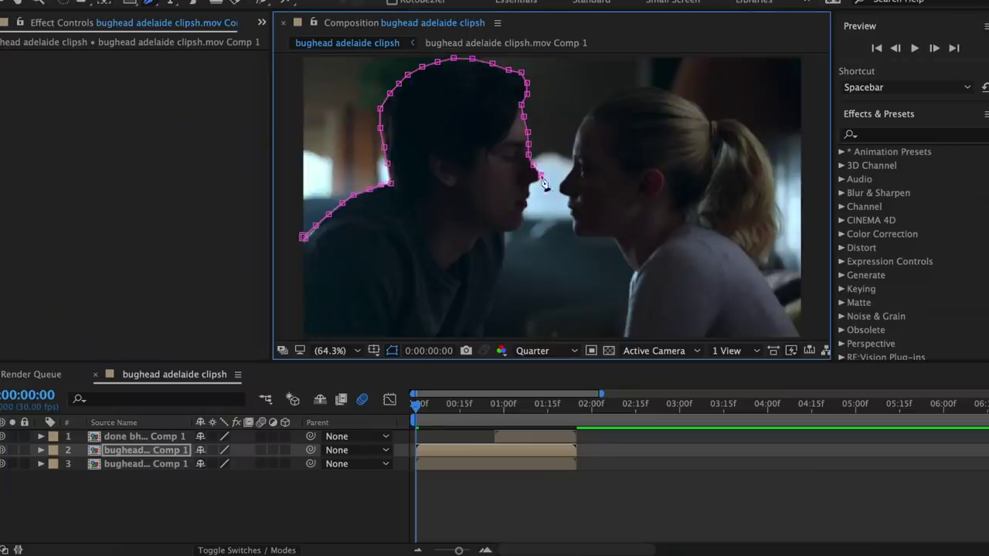
{"action": "left_click", "coordinate": [335, 351]}
{"action": "left_click", "coordinate": [335, 442]}
{"action": "left_click", "coordinate": [524, 148]}
{"action": "left_click", "coordinate": [515, 202]}
{"action": "left_click", "coordinate": [513, 211]}
{"action": "left_click", "coordinate": [511, 217]}
{"action": "left_click", "coordinate": [507, 234]}
{"action": "left_click", "coordinate": [503, 246]}
{"action": "left_click", "coordinate": [492, 251]}
{"action": "left_click", "coordinate": [479, 254]}
{"action": "left_click", "coordinate": [479, 271]}
{"action": "left_click", "coordinate": [630, 300]}
{"action": "left_click", "coordinate": [632, 287]}
{"action": "left_click", "coordinate": [633, 273]}
{"action": "left_click", "coordinate": [628, 262]}
{"action": "left_click", "coordinate": [622, 250]}
{"action": "left_click", "coordinate": [614, 240]}
{"action": "left_click", "coordinate": [597, 238]}
{"action": "left_click", "coordinate": [585, 238]}
{"action": "left_click", "coordinate": [526, 151]}
{"action": "left_click", "coordinate": [529, 136]}
{"action": "left_click", "coordinate": [533, 125]}
{"action": "left_click", "coordinate": [542, 112]}
{"action": "left_click", "coordinate": [553, 97]}
{"action": "left_click", "coordinate": [566, 88]}
{"action": "left_click", "coordinate": [579, 78]}
{"action": "left_click", "coordinate": [595, 69]}
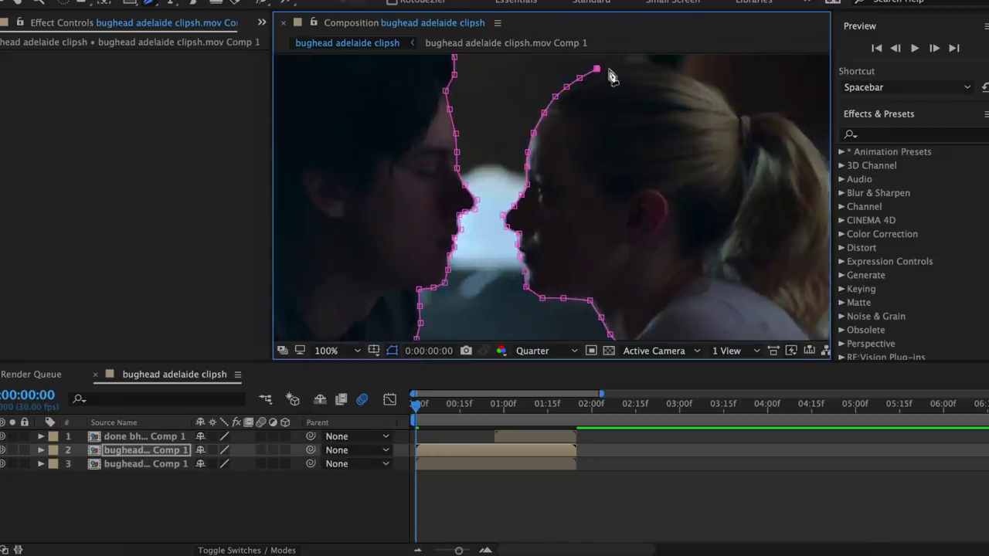
{"action": "left_click", "coordinate": [775, 290]}
{"action": "left_click", "coordinate": [790, 315]}
{"action": "left_click", "coordinate": [802, 337]}
{"action": "left_click", "coordinate": [304, 337]}
{"action": "left_click", "coordinate": [304, 237]}
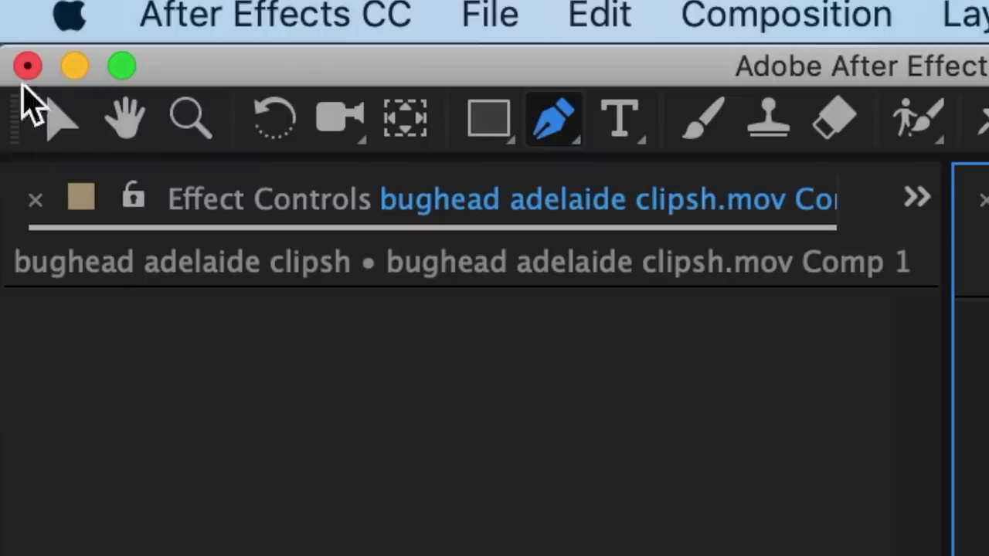
{"action": "left_click", "coordinate": [51, 118]}
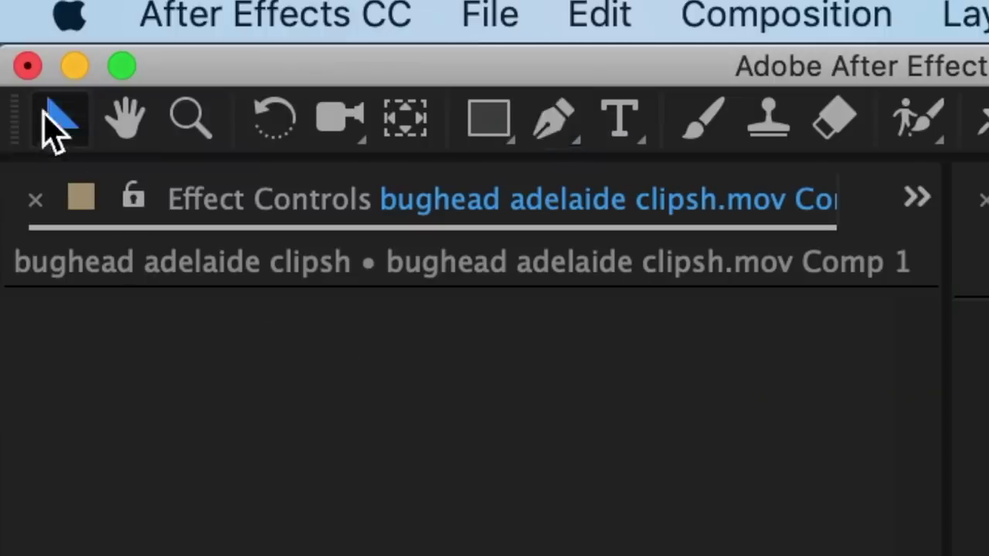
Step: Set the Mask Feather of the people mask to 8 pixels
{"action": "key", "text": "f"}
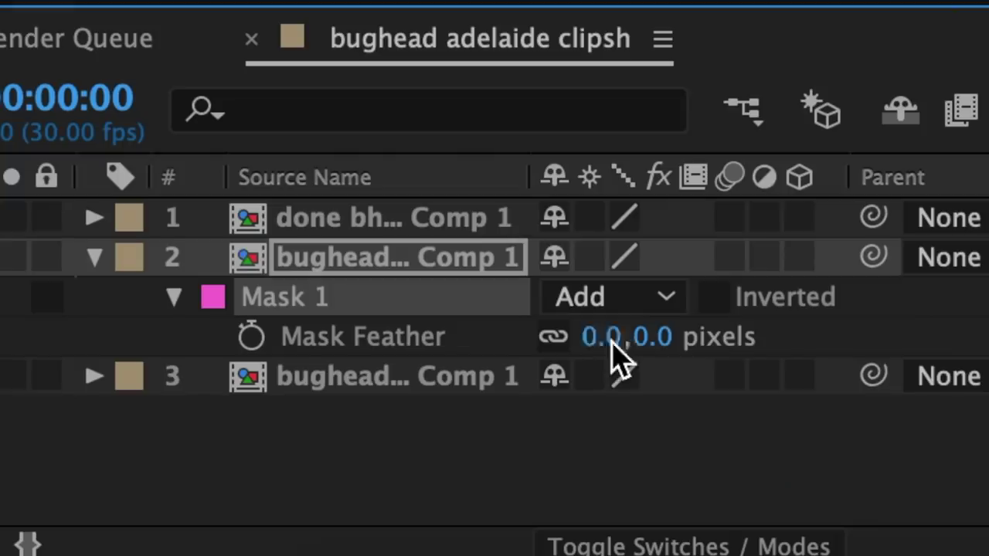
{"action": "left_click", "coordinate": [386, 397]}
{"action": "type", "text": "8"}
{"action": "key", "text": "Return"}
Step: Find the halftone effects and apply S_HalfToneColor to the unmasked bughead layer at the bottom of the stack
{"action": "type", "text": "halfto"}
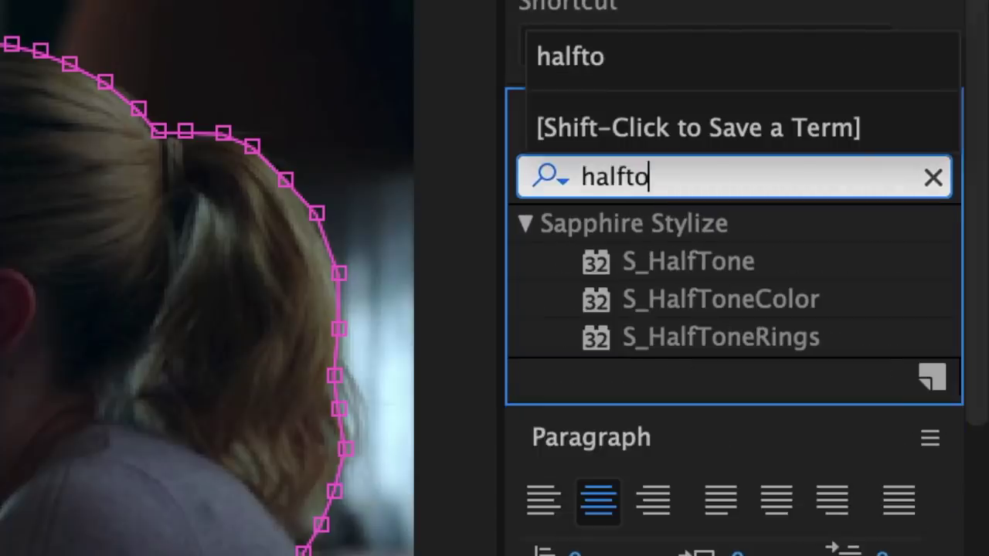
{"action": "key", "text": "Return"}
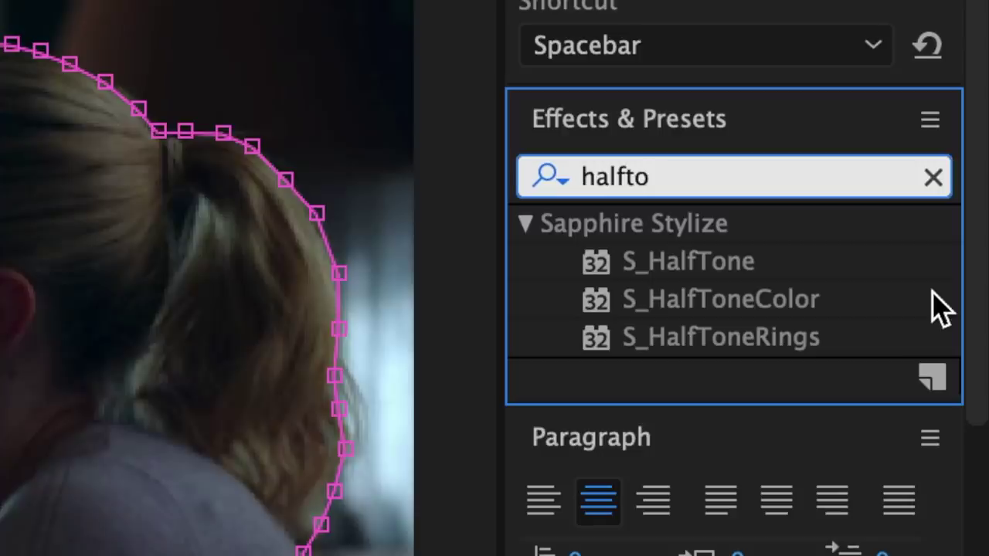
{"action": "left_click", "coordinate": [876, 263]}
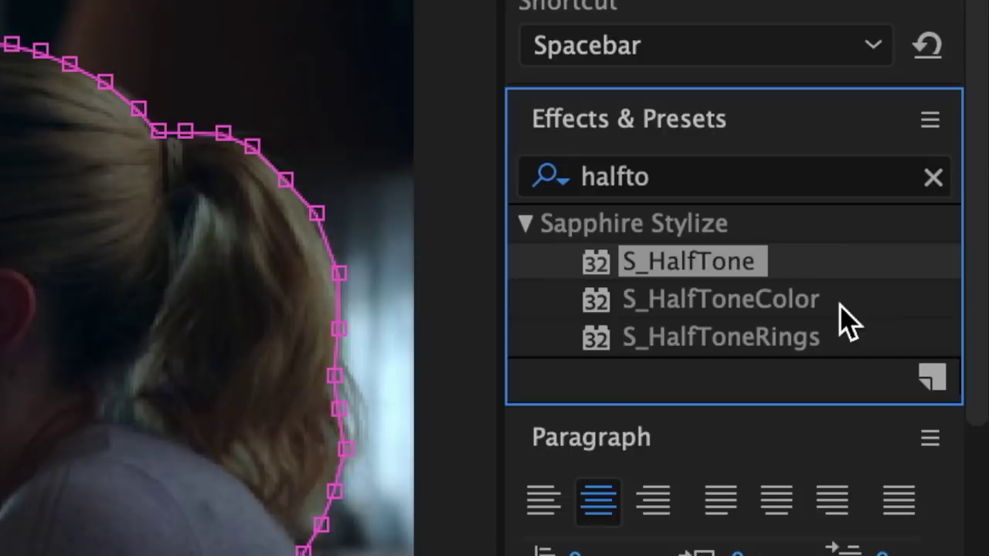
{"action": "left_click", "coordinate": [808, 302]}
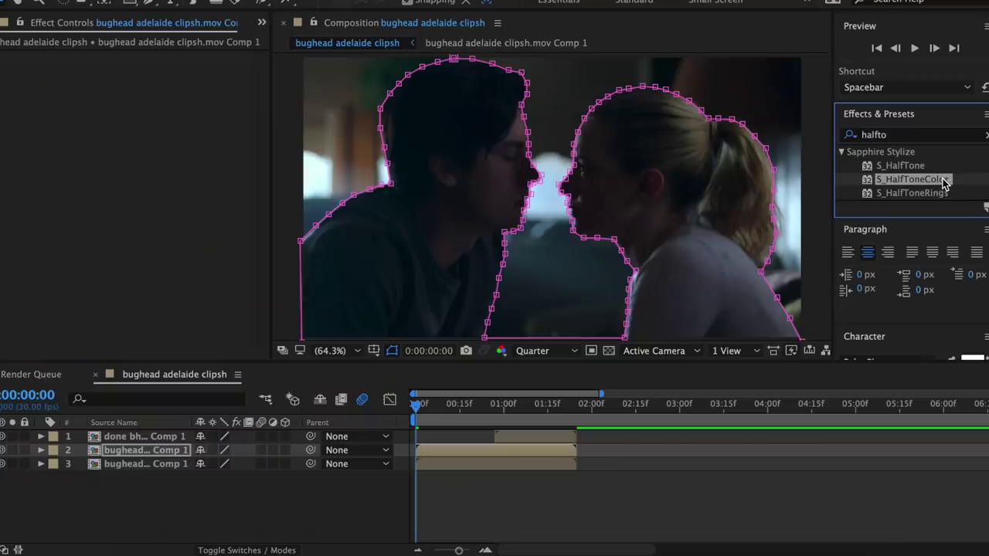
{"action": "left_click_drag", "start_coordinate": [944, 184], "coordinate": [469, 465]}
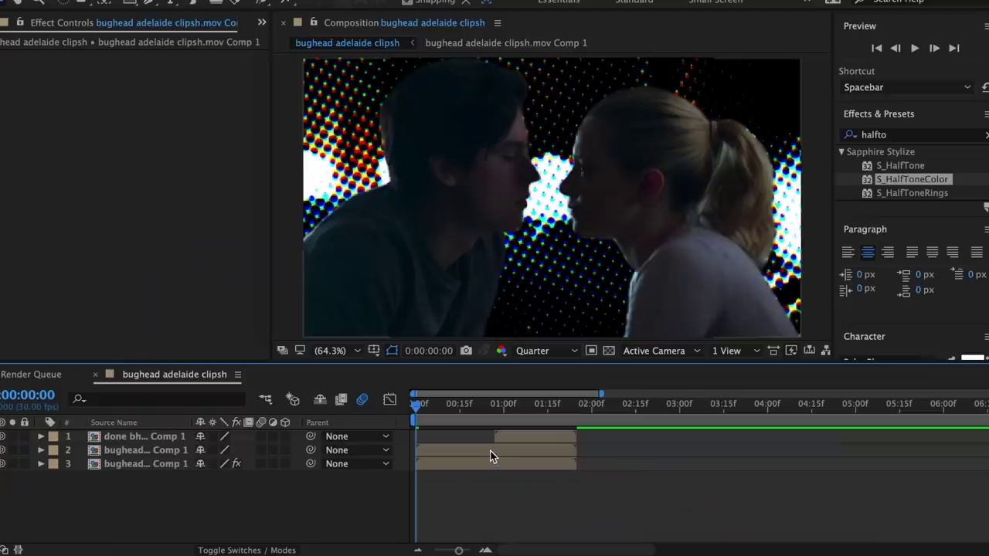
Step: Duplicate the masked people layer and set the lower copy's Mask Expansion to 10 pixels
{"action": "left_click", "coordinate": [482, 454]}
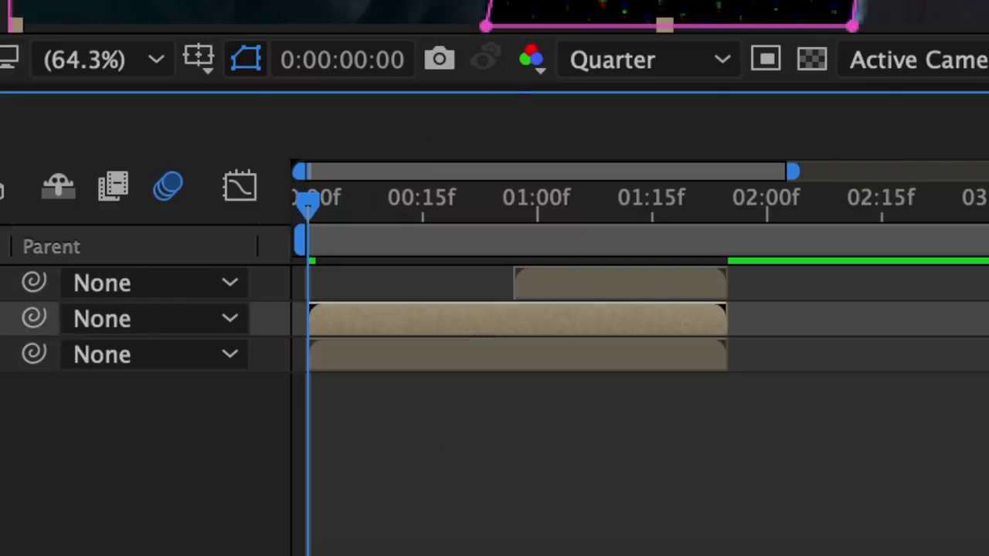
{"action": "key", "text": "ctrl+d"}
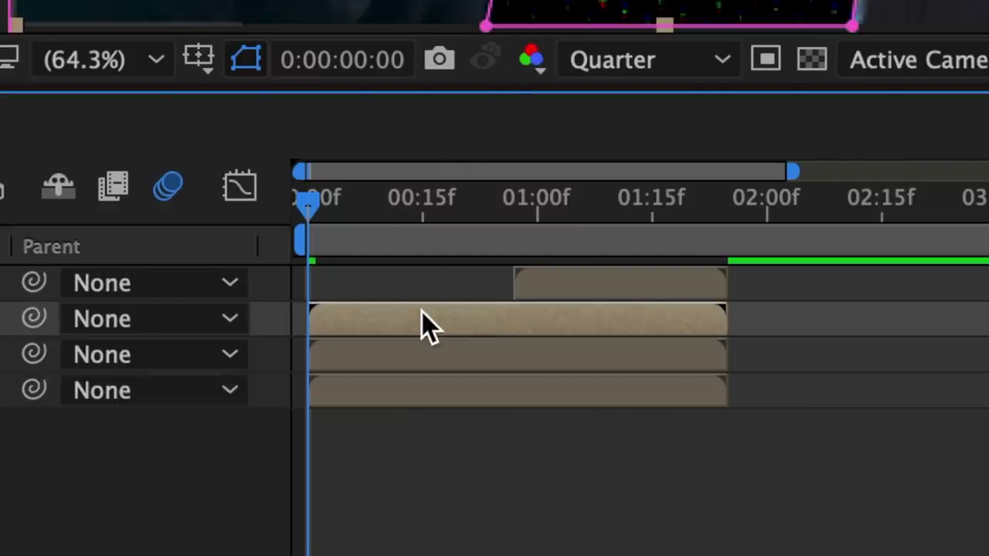
{"action": "left_click", "coordinate": [405, 356]}
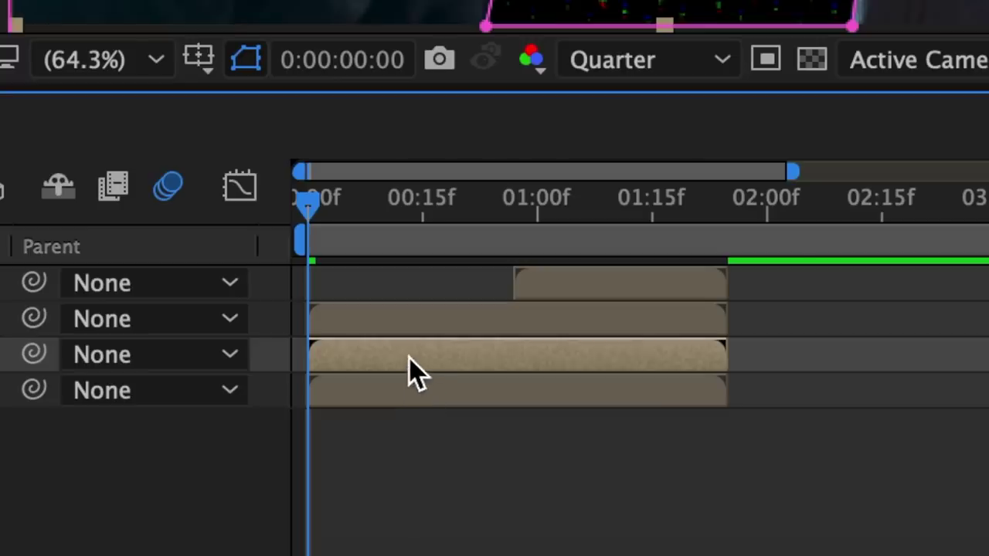
{"action": "left_click", "coordinate": [140, 330]}
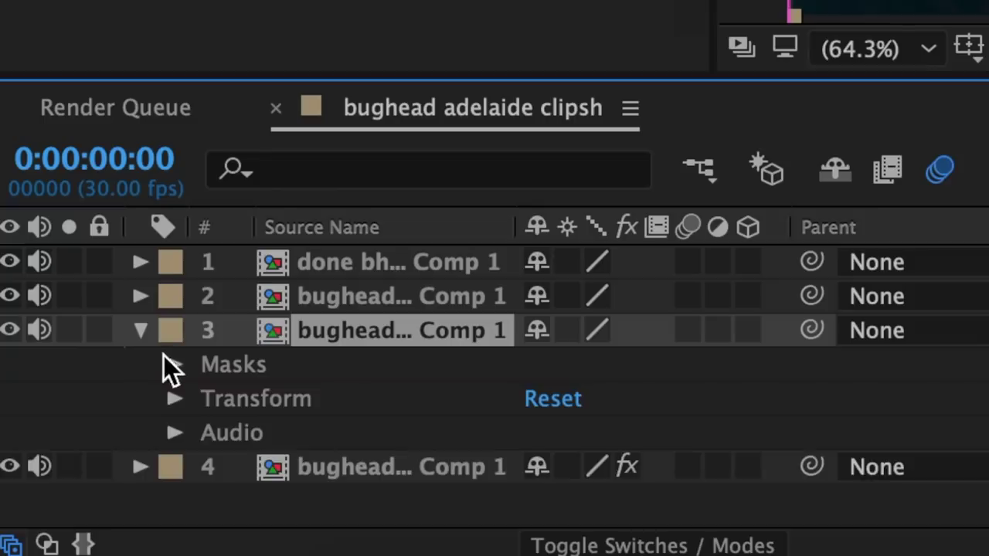
{"action": "left_click", "coordinate": [175, 363]}
{"action": "left_click", "coordinate": [208, 398]}
{"action": "scroll", "coordinate": [222, 402], "scroll_direction": "down", "scroll_amount": 4}
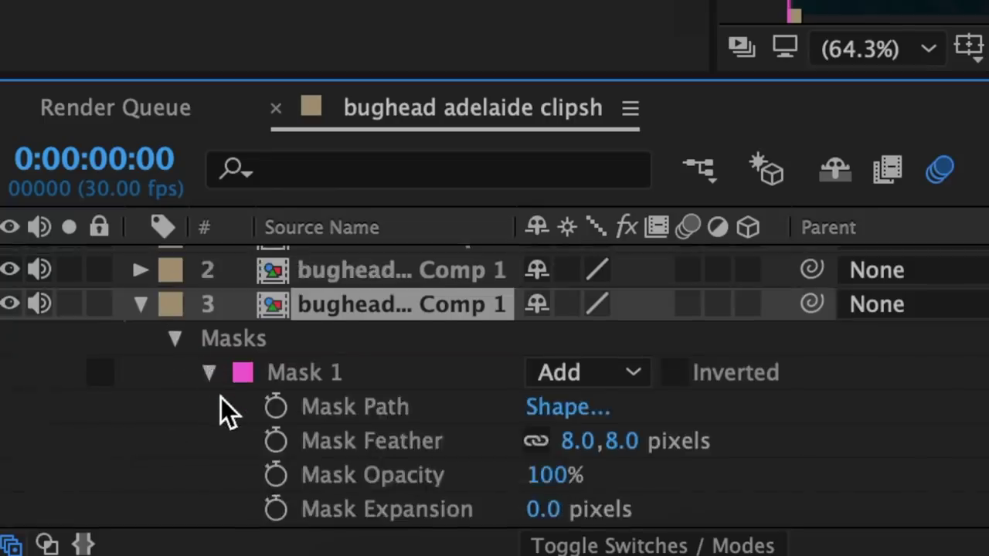
{"action": "left_click", "coordinate": [555, 409]}
{"action": "type", "text": "10"}
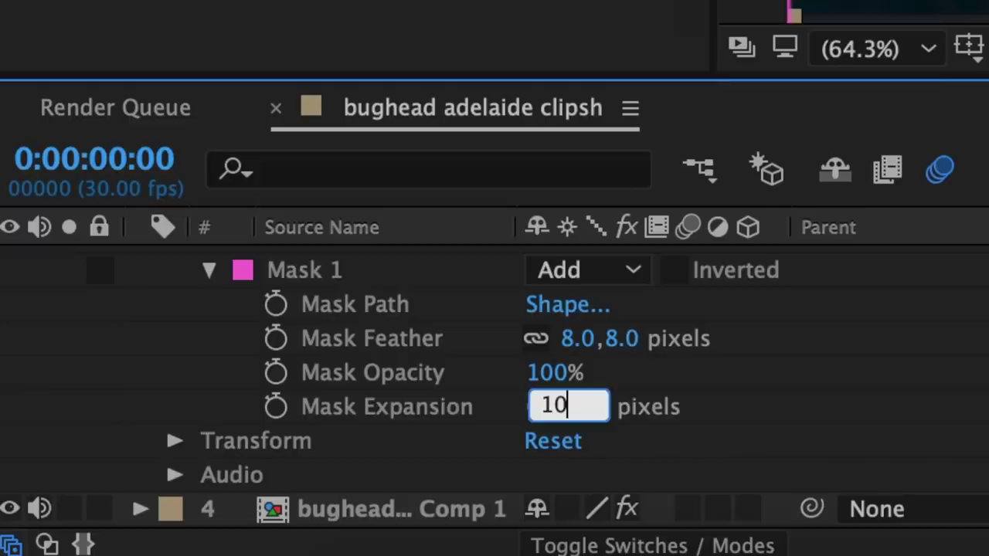
{"action": "key", "text": "Return"}
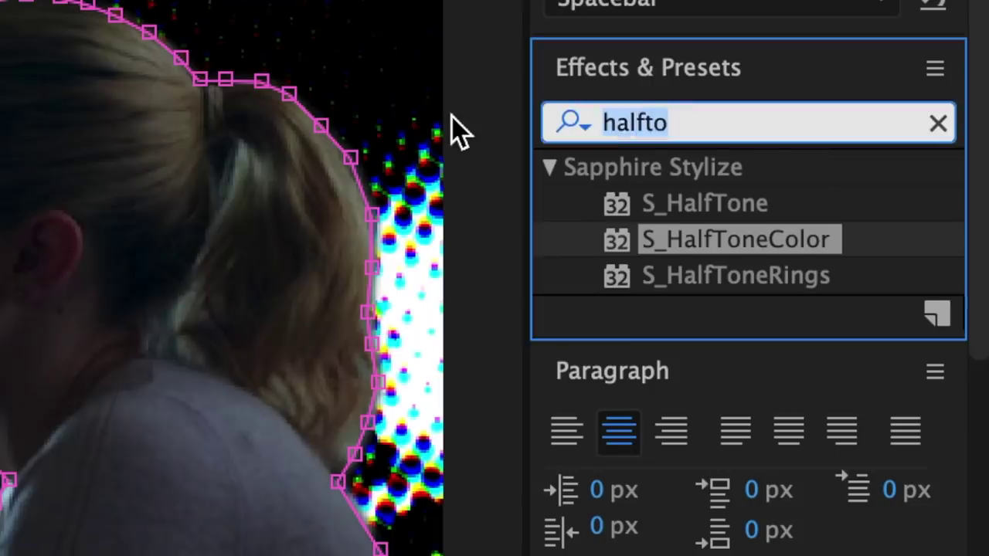
Step: Apply the Color Correction Tint effect to the lower masked copy and map black to white by sampling the white swatch
{"action": "type", "text": "tint"}
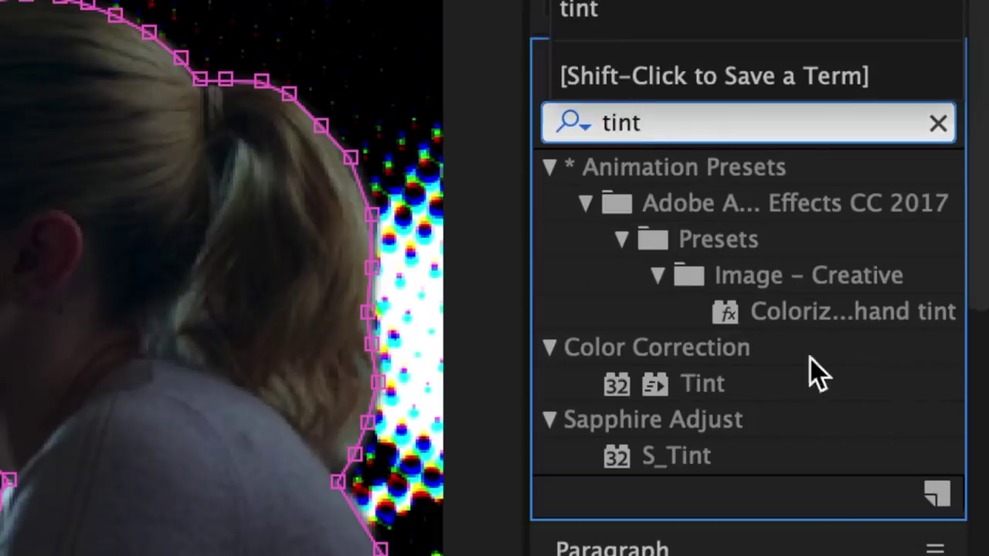
{"action": "left_click", "coordinate": [718, 484]}
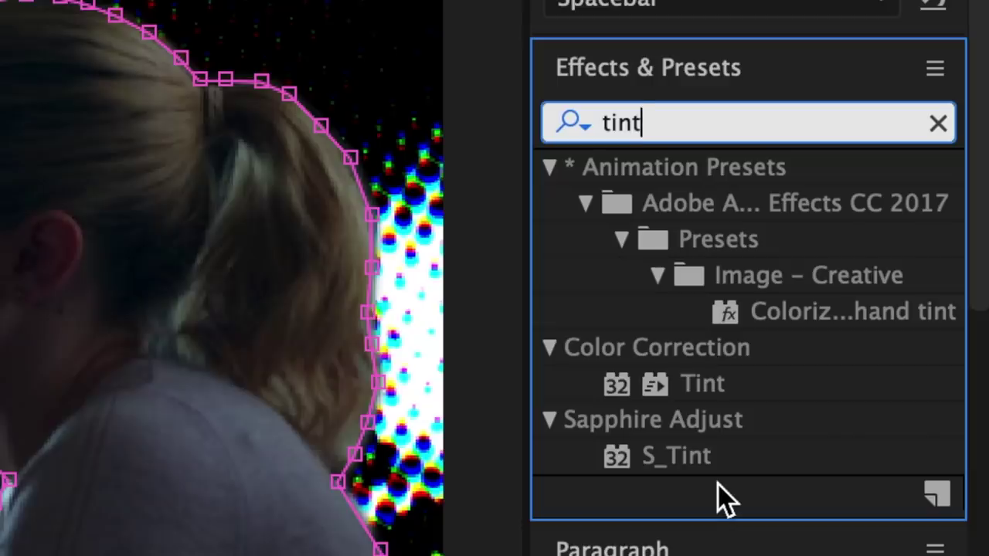
{"action": "left_click_drag", "start_coordinate": [727, 382], "coordinate": [448, 457]}
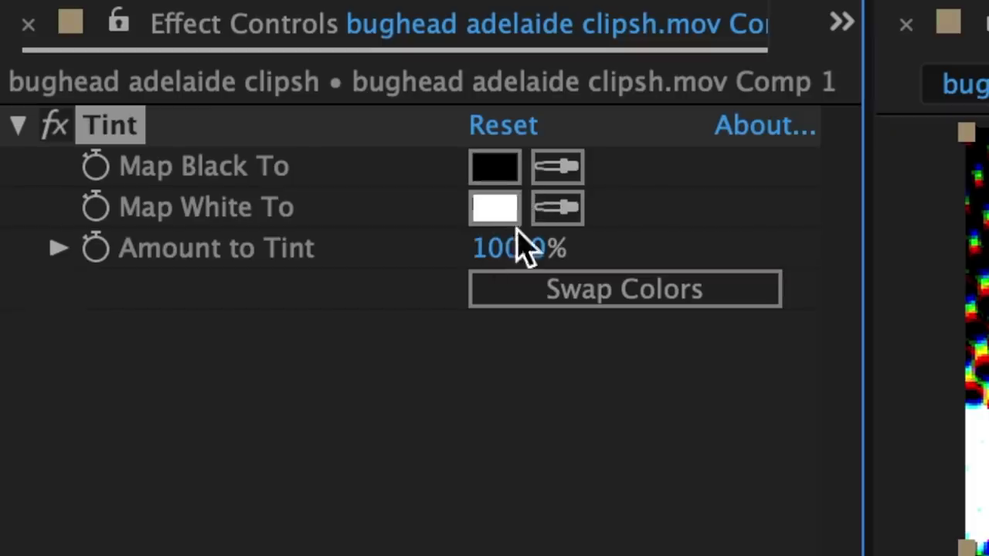
{"action": "left_click", "coordinate": [562, 169]}
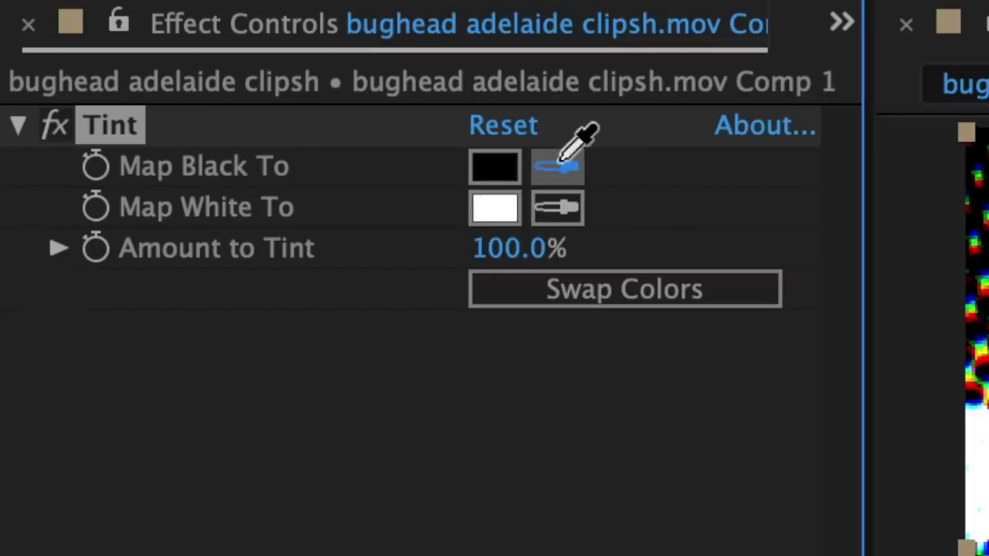
{"action": "left_click", "coordinate": [498, 215]}
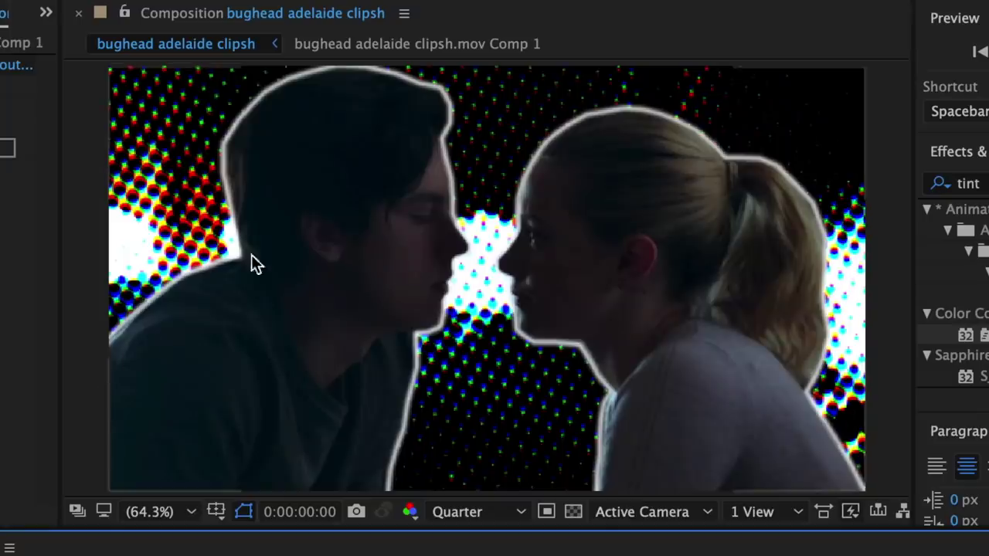
Step: Pre-compose the two masked people layers together as Pre-comp 1
{"action": "left_click_drag", "start_coordinate": [276, 335], "coordinate": [400, 379]}
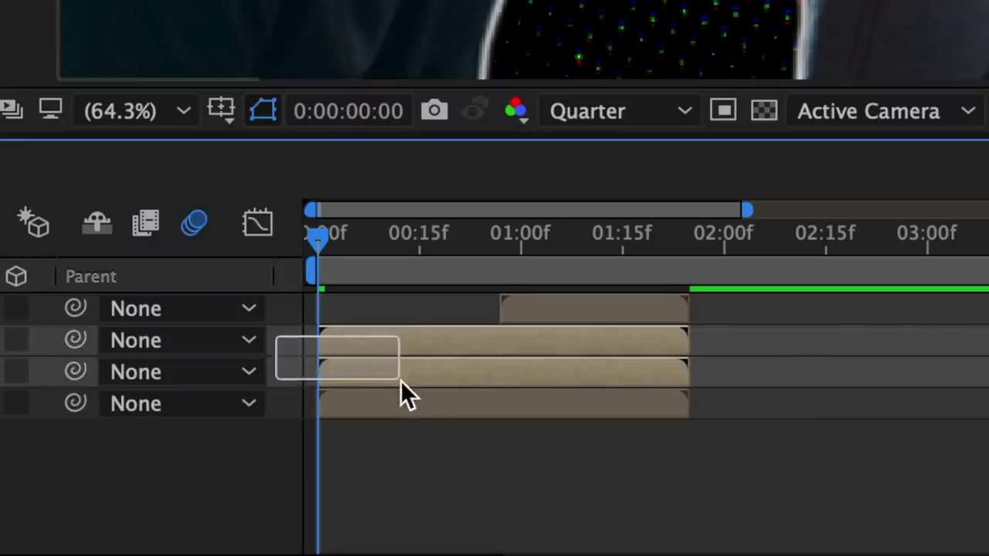
{"action": "right_click", "coordinate": [378, 363]}
{"action": "left_click", "coordinate": [495, 265]}
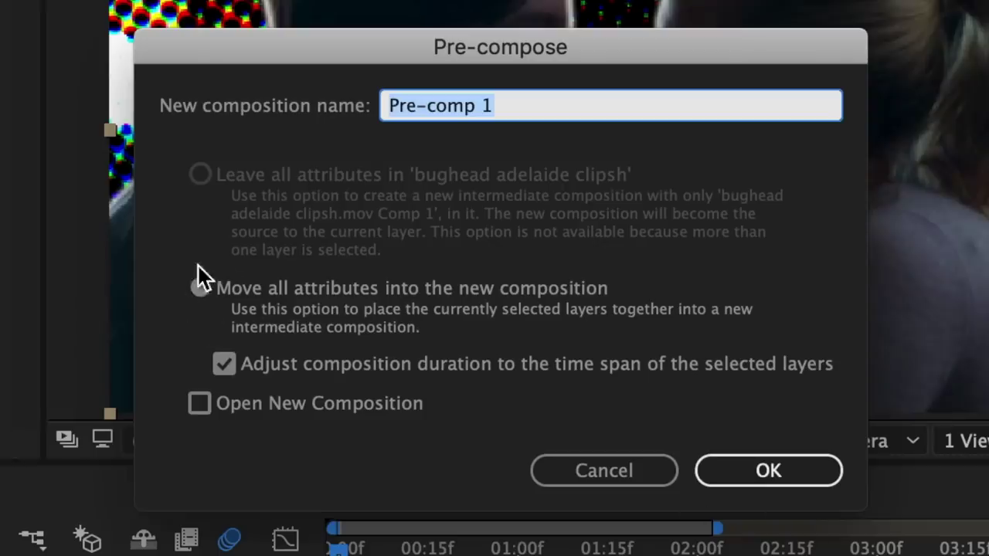
{"action": "left_click", "coordinate": [797, 469]}
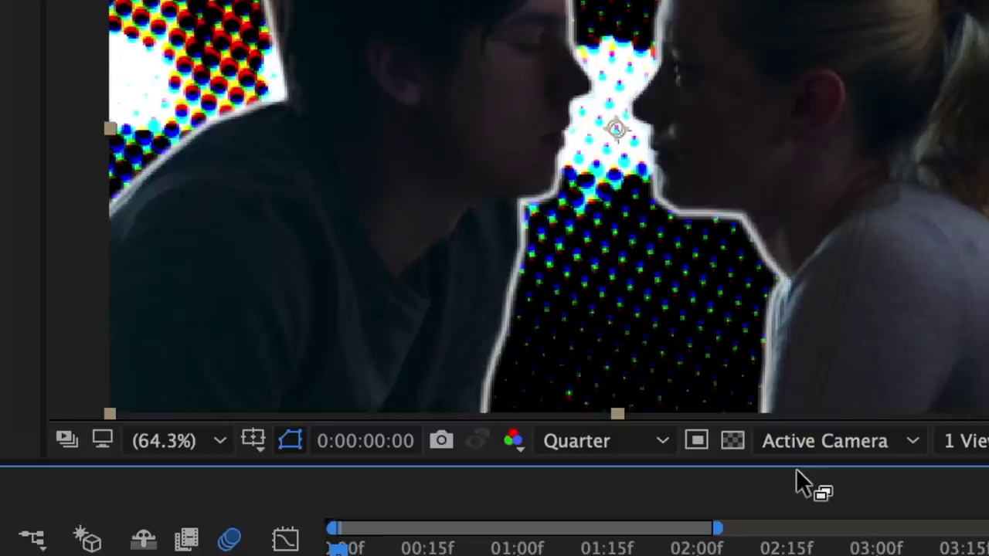
Step: Find the Stylize Cartoon effect and apply it to the Pre-comp 1 layer
{"action": "type", "text": "cartoo"}
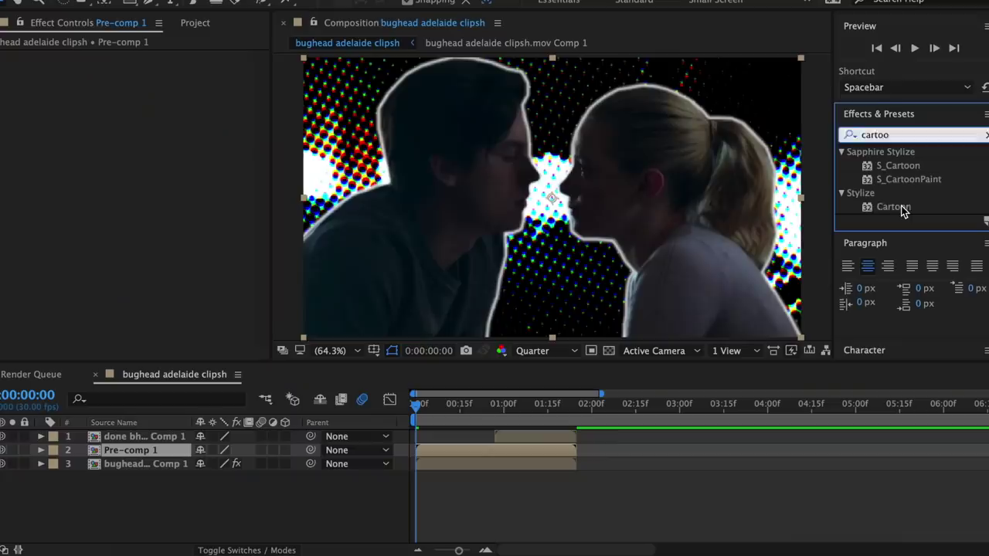
{"action": "left_click_drag", "start_coordinate": [671, 364], "coordinate": [467, 456]}
{"action": "left_click_drag", "start_coordinate": [415, 323], "coordinate": [407, 322]}
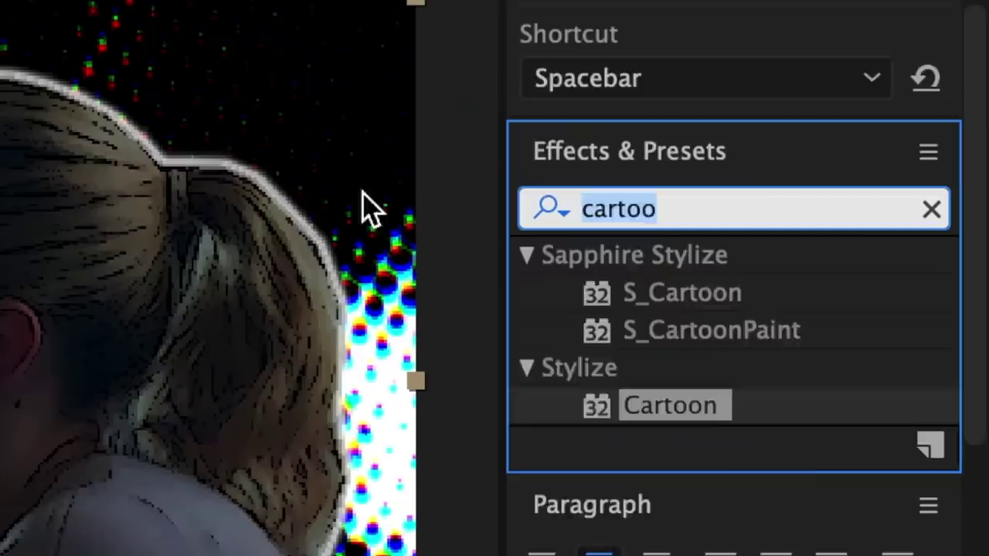
Step: Find the Drop Shadow effect and apply it to the Pre-comp 1 layer
{"action": "type", "text": "drop sh"}
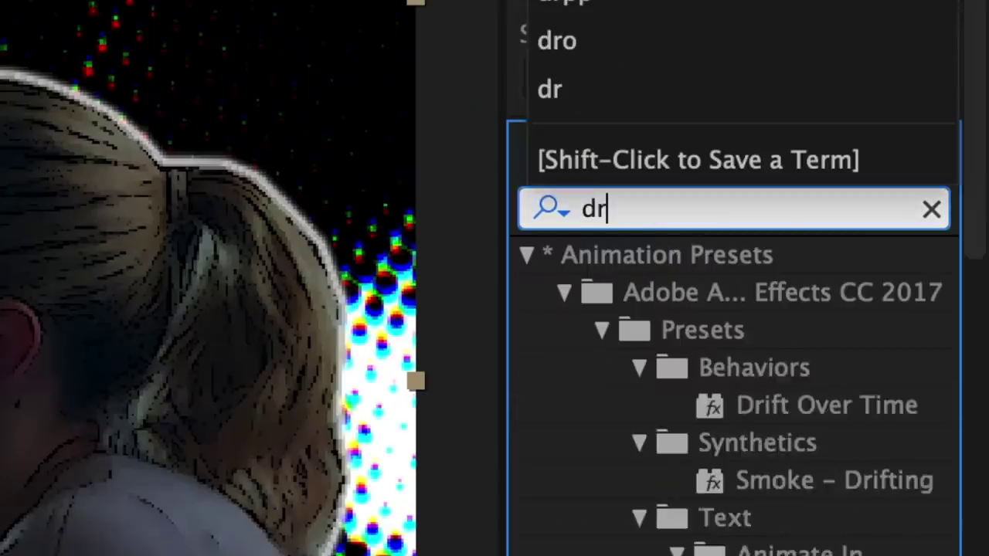
{"action": "left_click_drag", "start_coordinate": [702, 293], "coordinate": [434, 454]}
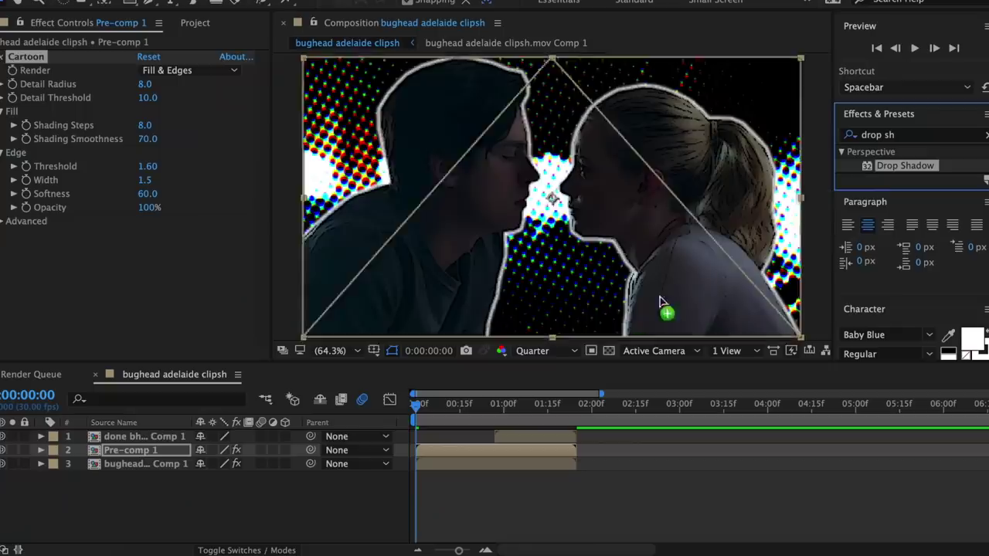
Step: Set the Drop Shadow on Pre-comp 1 to a distance of 30, softness of 30 and opacity of 80%
{"action": "left_click", "coordinate": [145, 323]}
{"action": "type", "text": "30"}
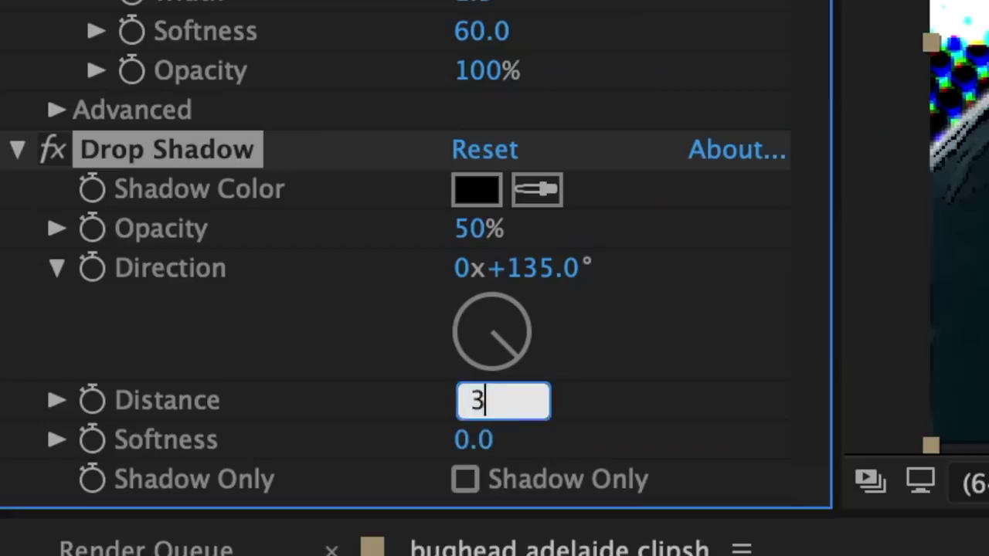
{"action": "key", "text": "Return"}
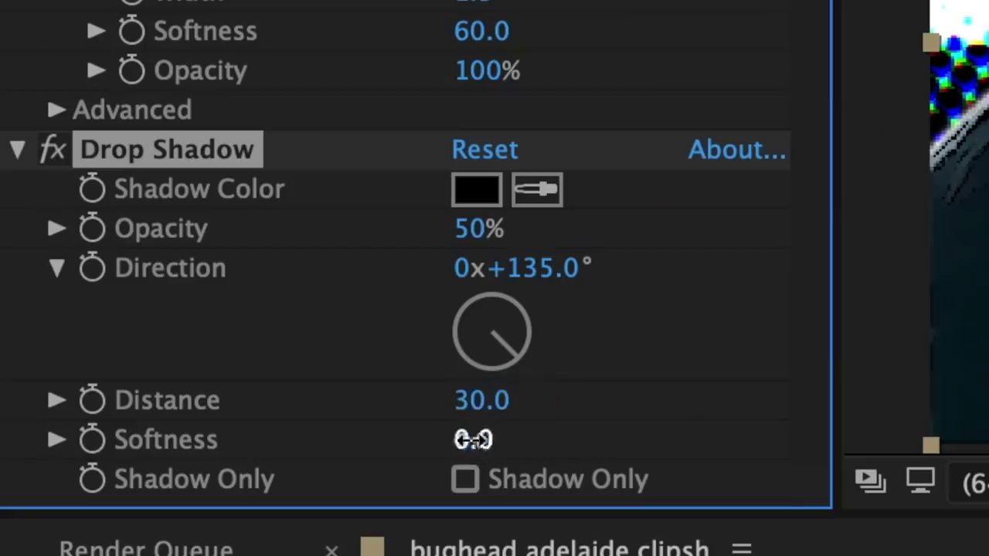
{"action": "left_click", "coordinate": [473, 440]}
{"action": "type", "text": "30"}
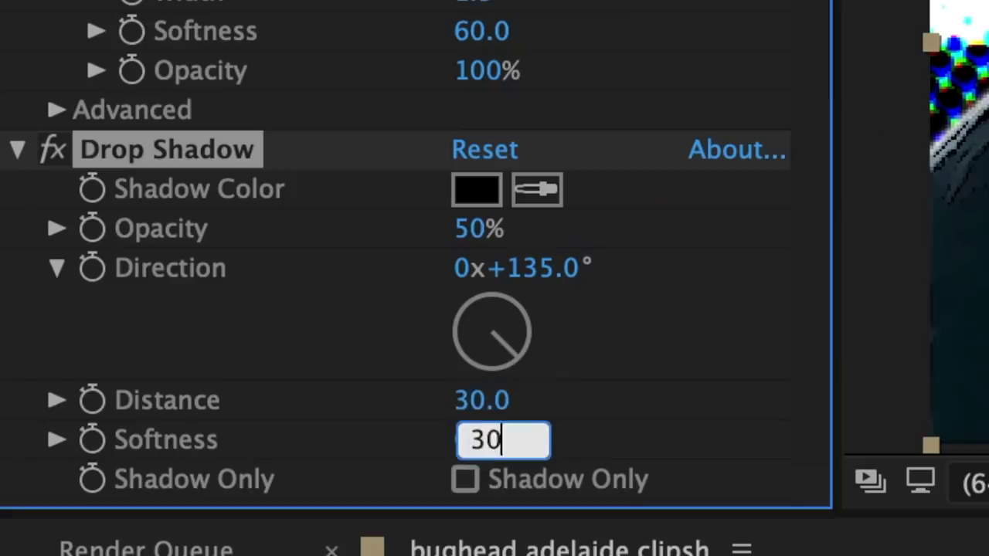
{"action": "key", "text": "Return"}
{"action": "left_click", "coordinate": [473, 228]}
{"action": "type", "text": "80"}
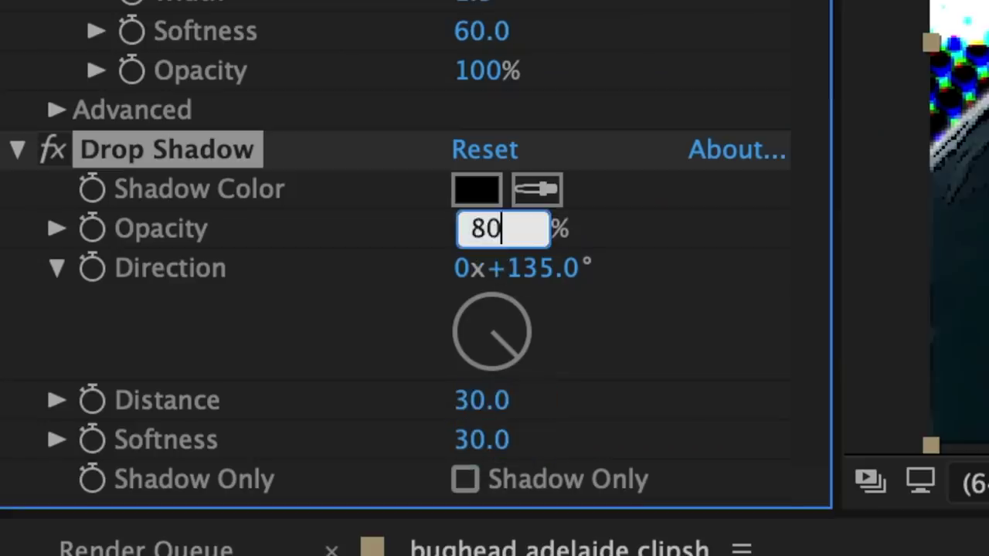
{"action": "key", "text": "Return"}
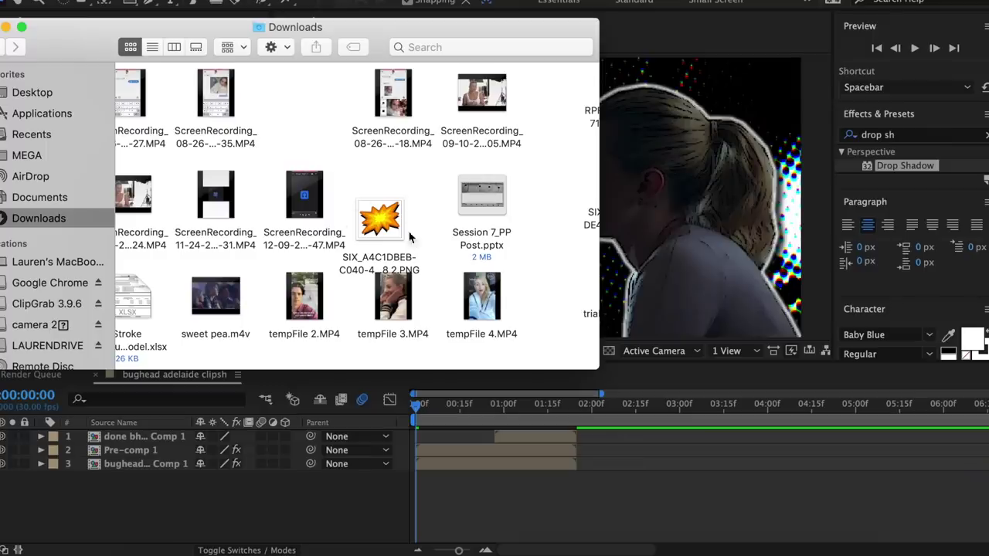
Step: Add the explosion PNG from the Downloads folder above all layers and create a text layer reading "boom" over it
{"action": "left_click_drag", "start_coordinate": [398, 222], "coordinate": [508, 497]}
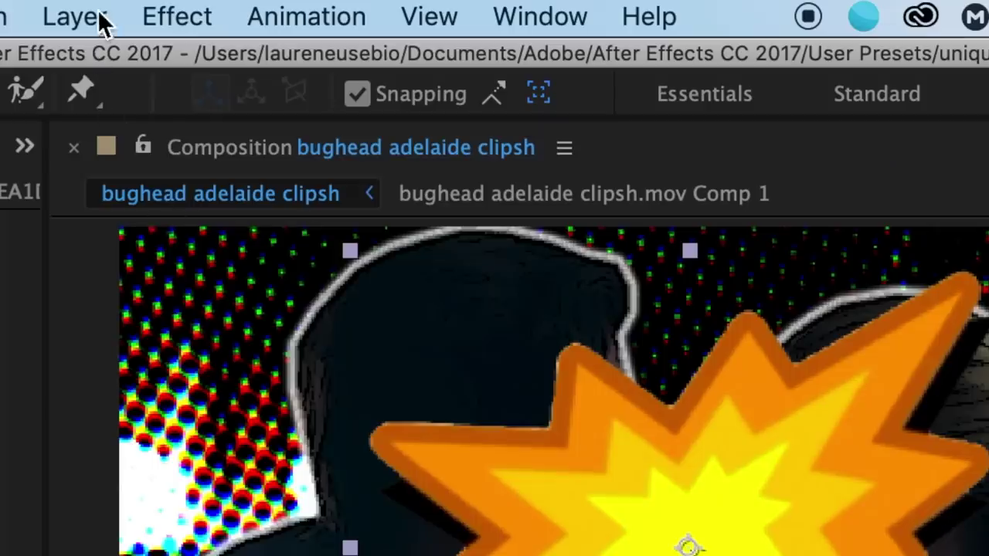
{"action": "left_click", "coordinate": [97, 20]}
{"action": "mouse_move", "coordinate": [100, 62]}
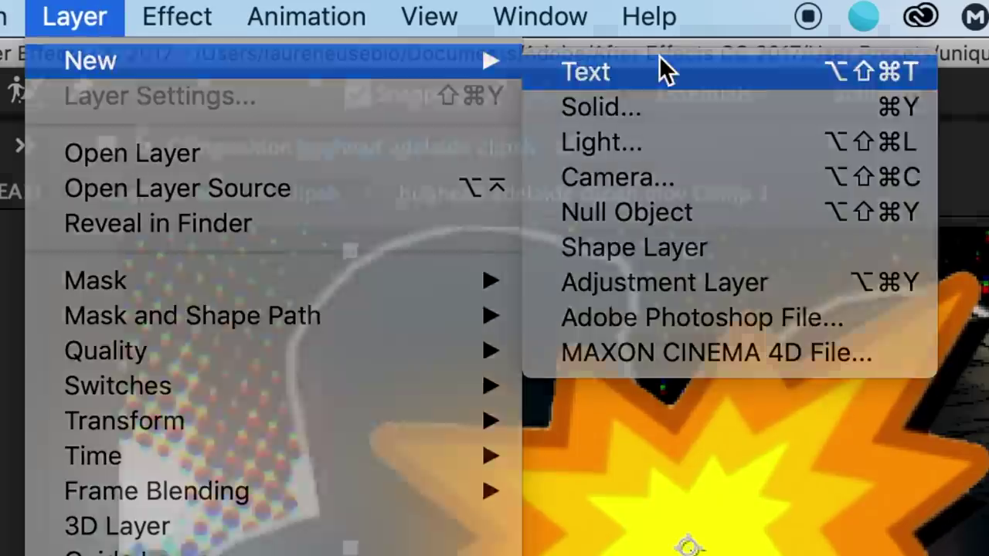
{"action": "left_click", "coordinate": [662, 68]}
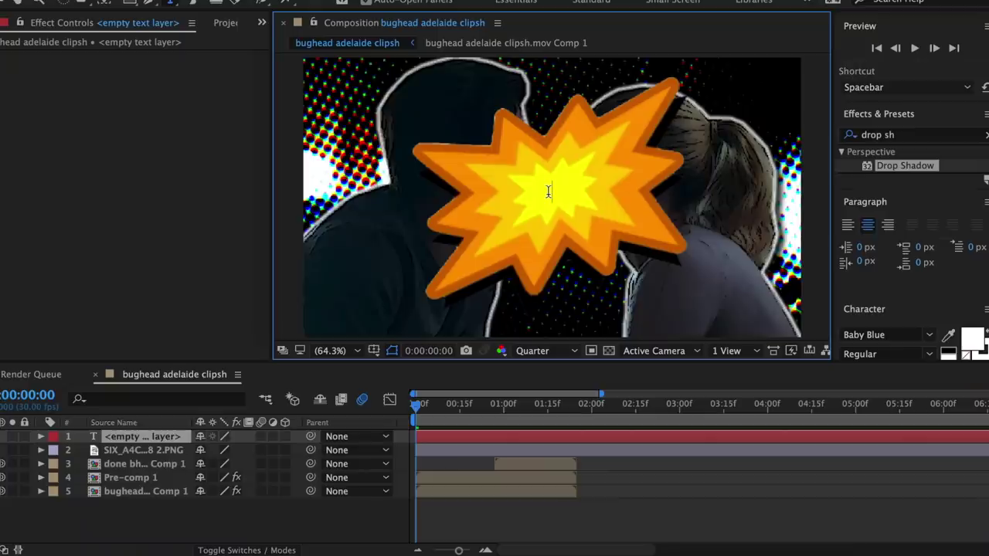
{"action": "type", "text": "boom"}
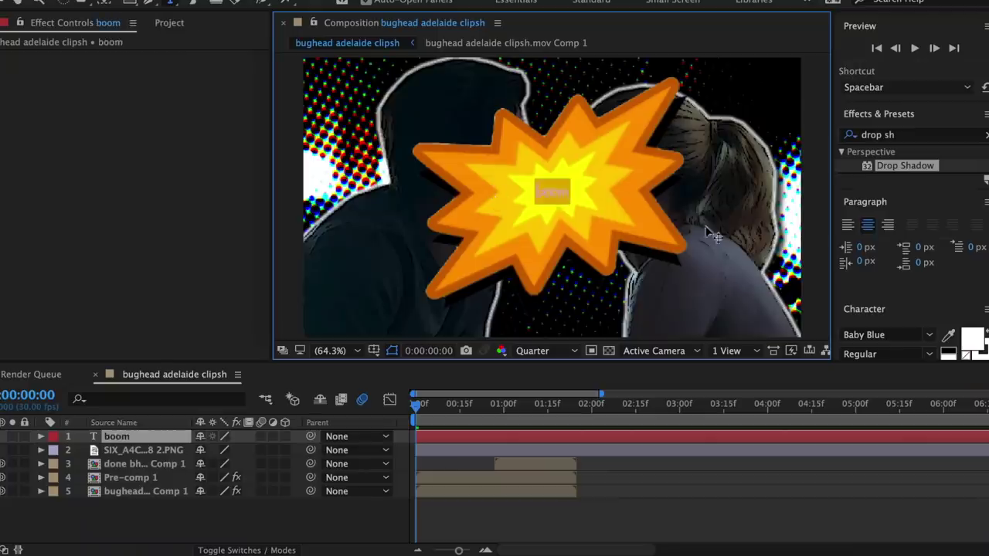
Step: Set the boom text's font to Lemon/Milk and its fill colour to red
{"action": "left_click", "coordinate": [849, 333]}
{"action": "type", "text": "Lemon/Milk"}
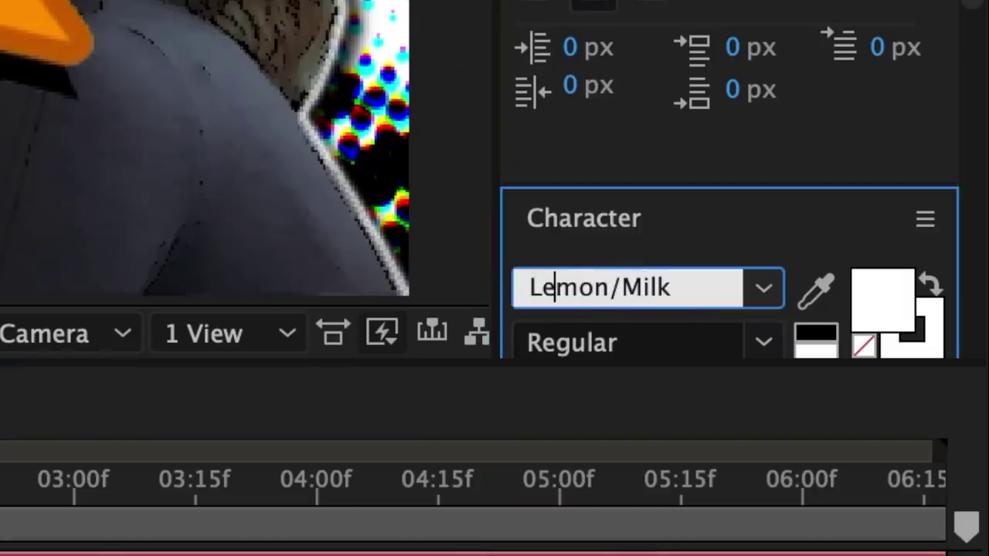
{"action": "key", "text": "Return"}
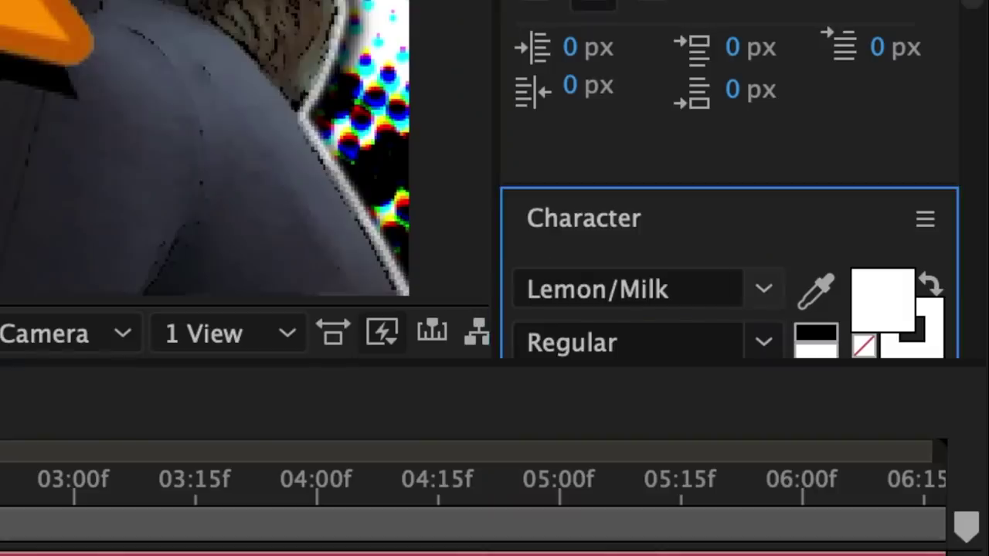
{"action": "left_click", "coordinate": [892, 299]}
{"action": "left_click_drag", "start_coordinate": [422, 193], "coordinate": [606, 31]}
{"action": "left_click", "coordinate": [815, 96]}
Step: Scale the boom text to 232%, tilt it slightly counterclockwise and reposition it inside the explosion
{"action": "left_click_drag", "start_coordinate": [225, 450], "coordinate": [326, 449]}
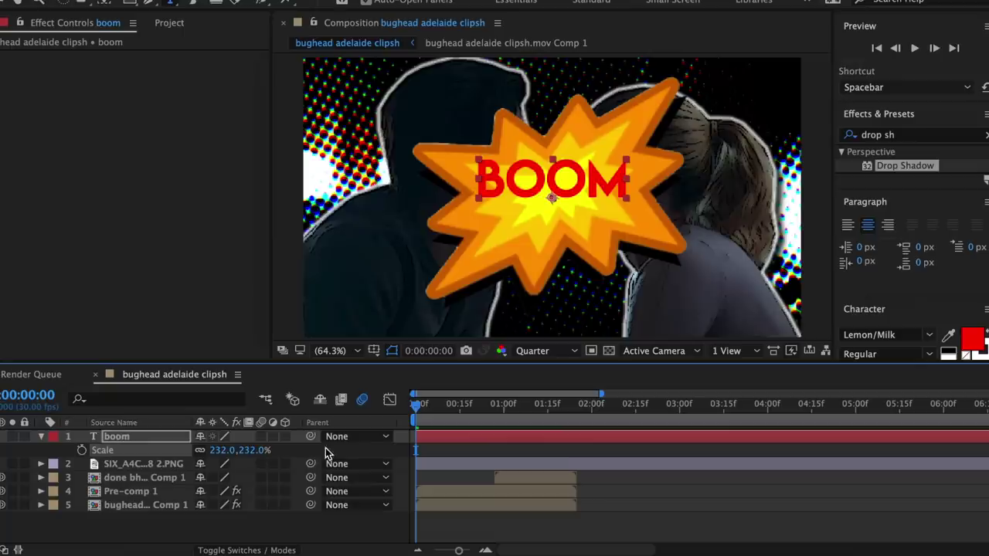
{"action": "key", "text": "r"}
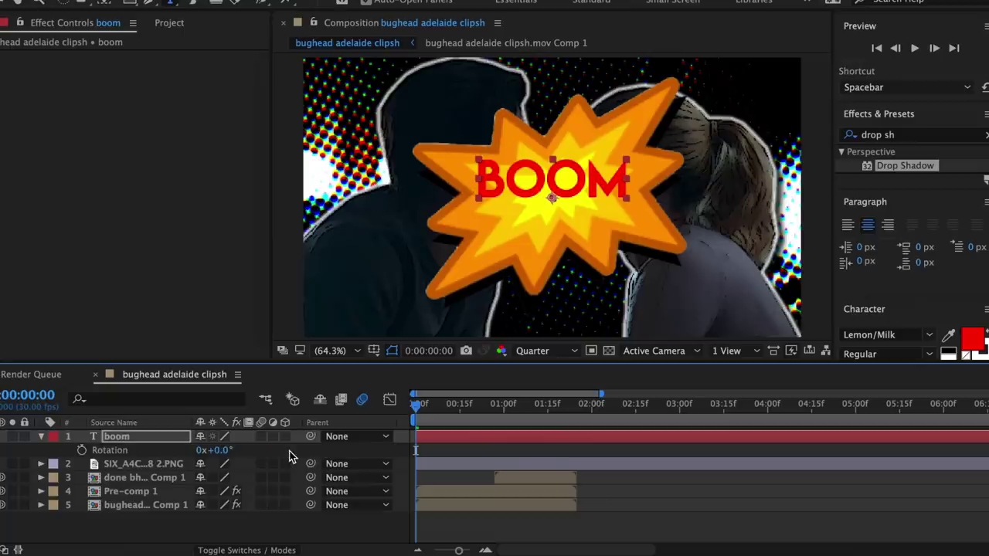
{"action": "left_click_drag", "start_coordinate": [228, 451], "coordinate": [217, 450]}
{"action": "key", "text": "v"}
{"action": "left_click_drag", "start_coordinate": [542, 170], "coordinate": [551, 179]}
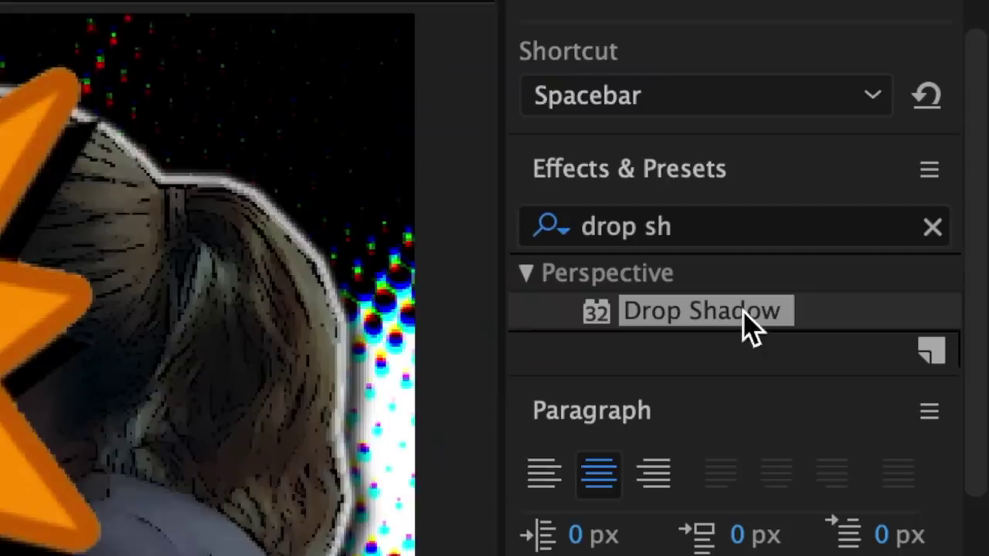
Step: Apply the Drop Shadow effect to the boom text with a distance of 25 and opacity of 100%
{"action": "left_click_drag", "start_coordinate": [919, 170], "coordinate": [509, 442]}
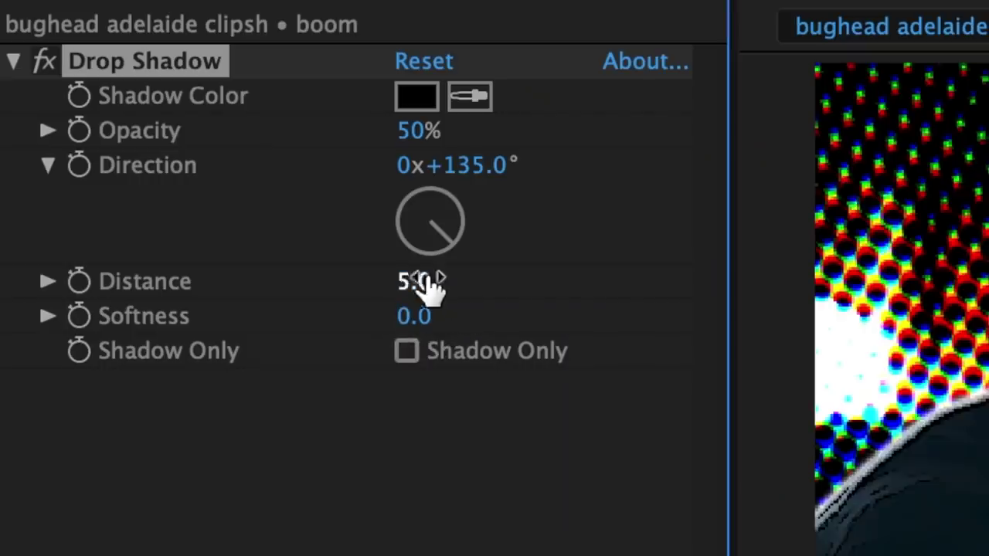
{"action": "left_click_drag", "start_coordinate": [419, 278], "coordinate": [458, 280]}
{"action": "left_click_drag", "start_coordinate": [433, 131], "coordinate": [465, 133]}
{"action": "left_click_drag", "start_coordinate": [541, 130], "coordinate": [786, 150]}
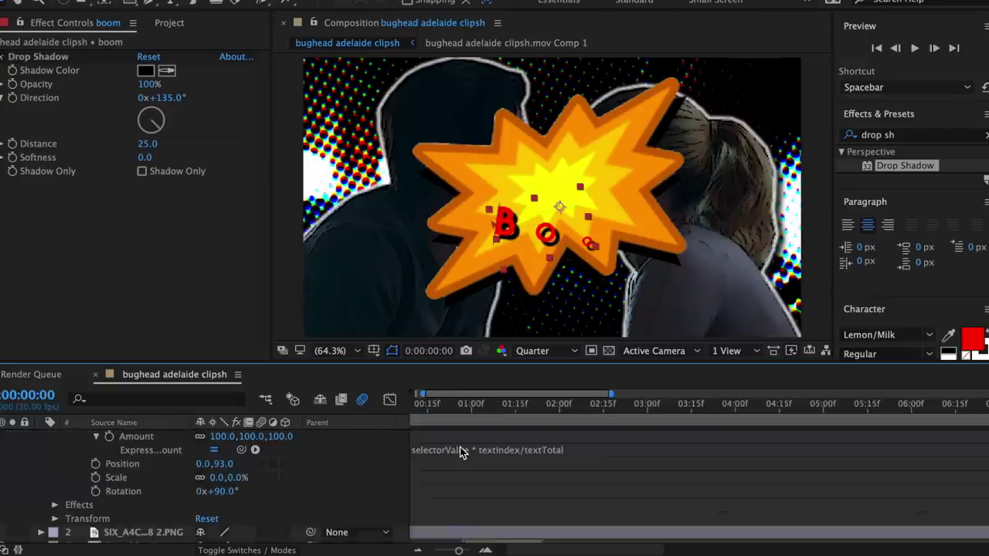
Step: Replace the text animator's Amount expression with the copied one and enable motion blur on the boom layer
{"action": "left_click", "coordinate": [460, 447]}
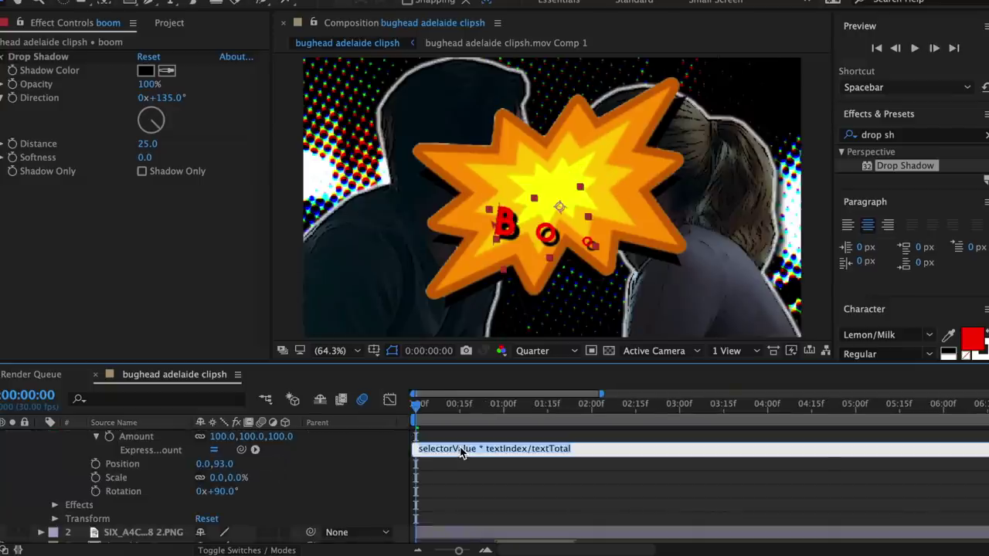
{"action": "key", "text": "super+v"}
{"action": "left_click", "coordinate": [480, 474]}
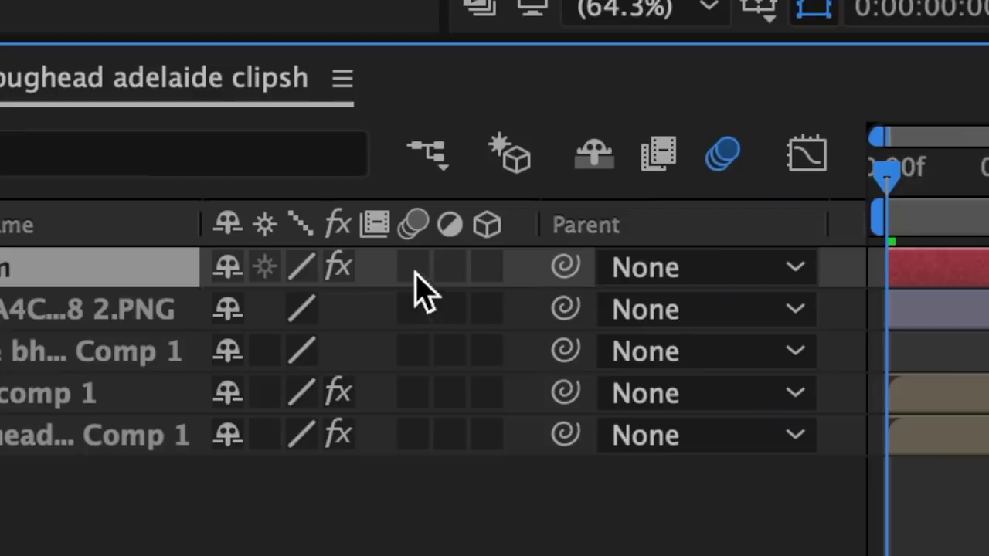
{"action": "key", "text": "space"}
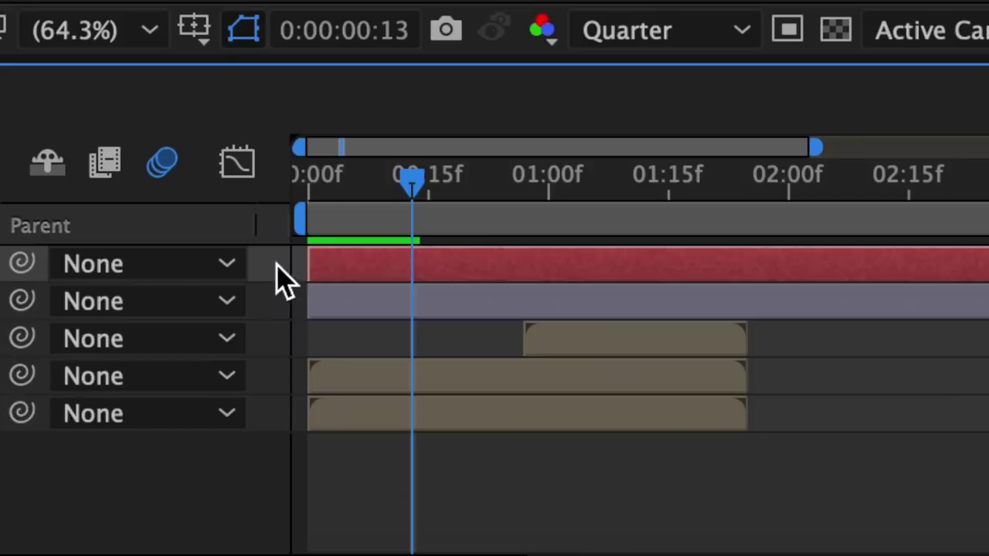
Step: Pre-compose the boom text and the explosion image together as Pre-comp 2, moving all attributes into it
{"action": "left_click_drag", "start_coordinate": [268, 260], "coordinate": [400, 297]}
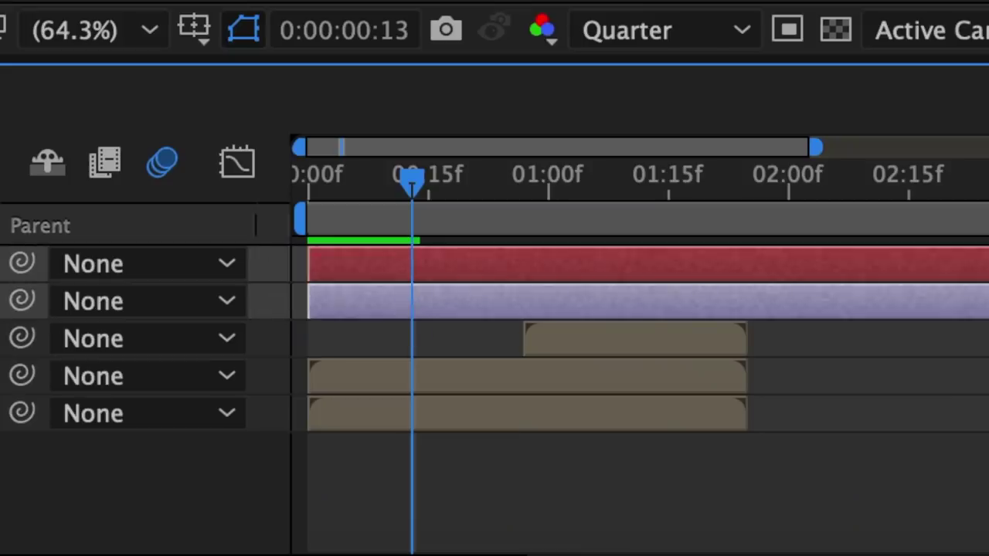
{"action": "right_click", "coordinate": [396, 301]}
{"action": "left_click", "coordinate": [506, 415]}
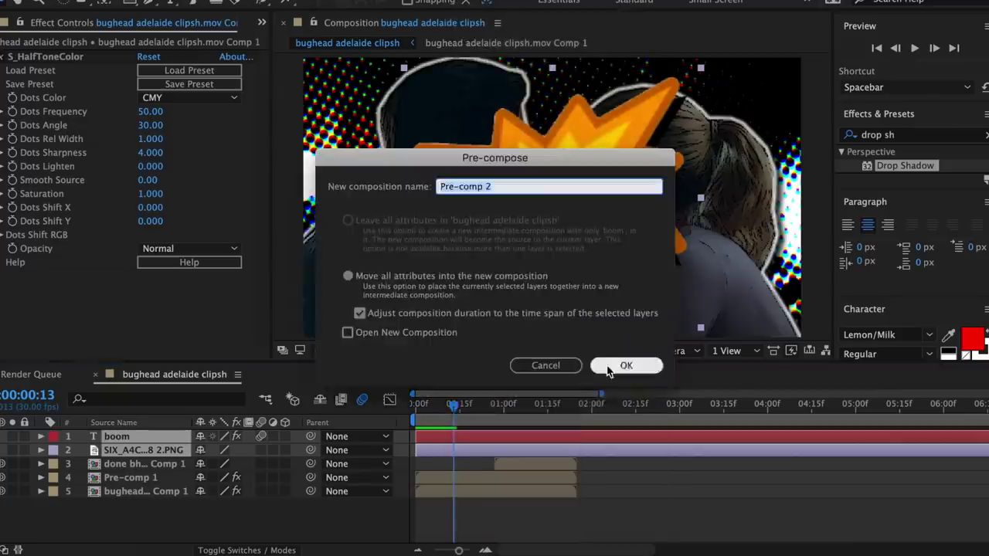
{"action": "left_click", "coordinate": [623, 366]}
Step: Split Pre-comp 2 at 0:00:01:25 and place it below Pre-comp 1 in the layer order
{"action": "left_click", "coordinate": [748, 198]}
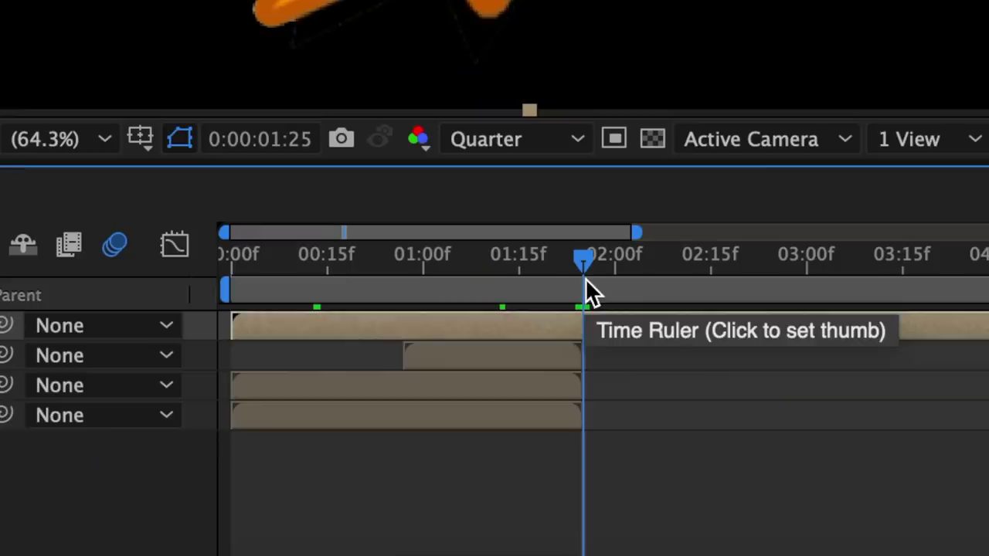
{"action": "key", "text": "super+shift+d"}
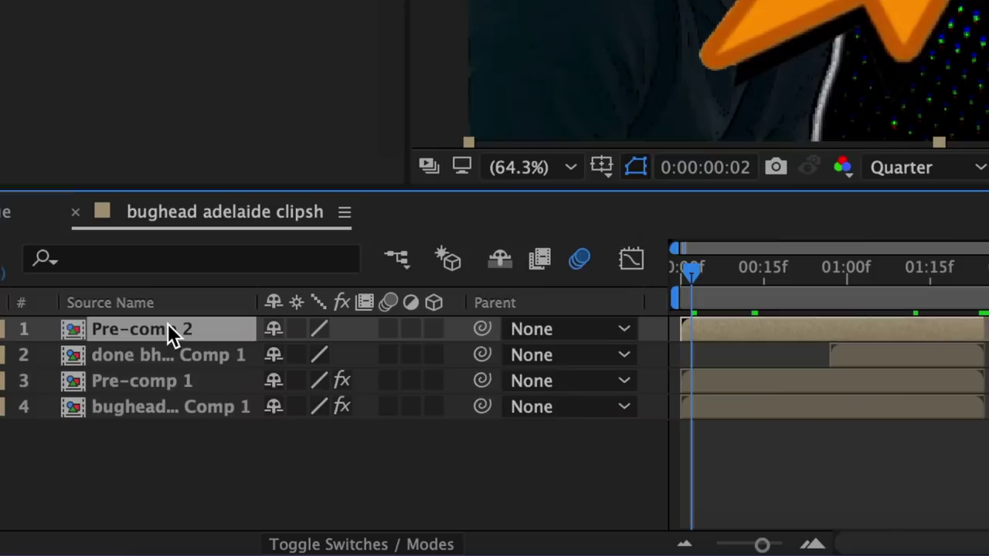
{"action": "left_click_drag", "start_coordinate": [168, 323], "coordinate": [160, 385]}
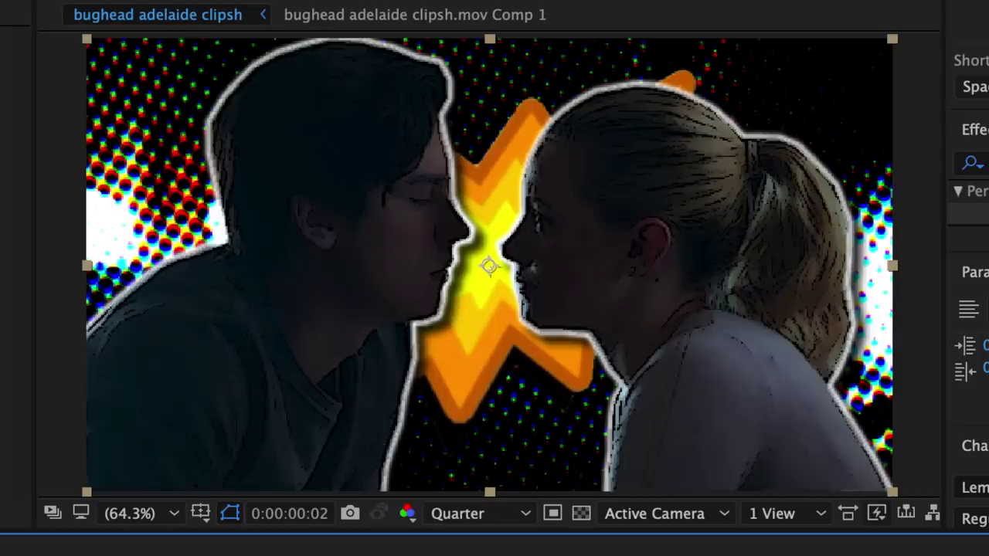
Step: Scale down Pre-comp 2 and move it into the gap between the two people near the frame's lower edge
{"action": "key", "text": "s"}
{"action": "left_click_drag", "start_coordinate": [345, 452], "coordinate": [282, 437]}
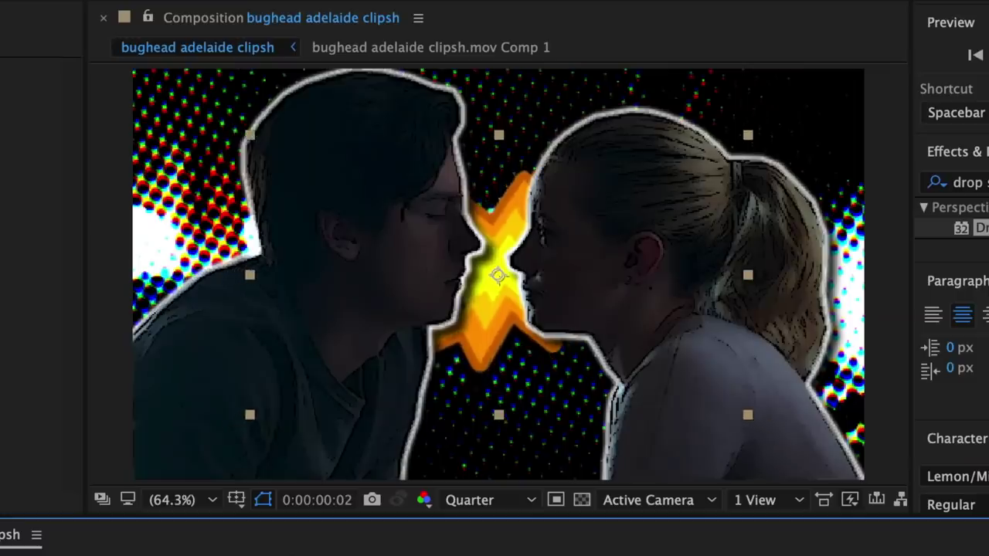
{"action": "left_click_drag", "start_coordinate": [572, 282], "coordinate": [580, 406]}
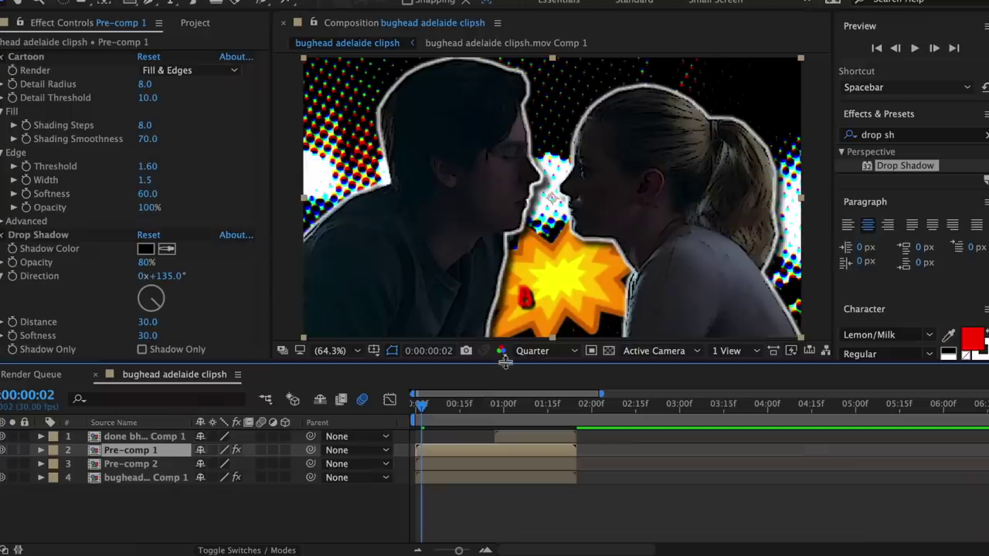
Step: Pre-compose the halftone background, Pre-comp 2 and Pre-comp 1 into one composition, and select the second clip near its start at 01:00
{"action": "left_click", "coordinate": [466, 462]}
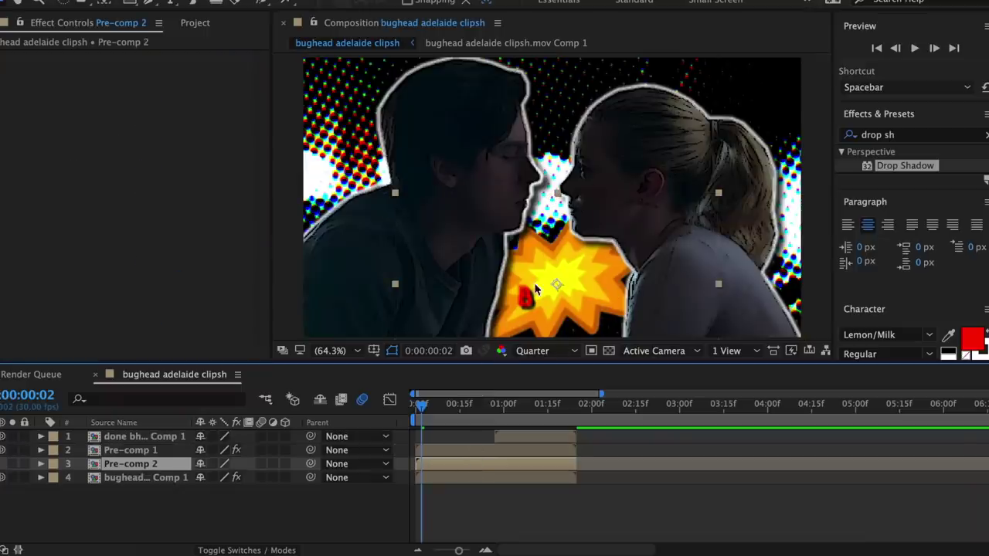
{"action": "left_click", "coordinate": [439, 479]}
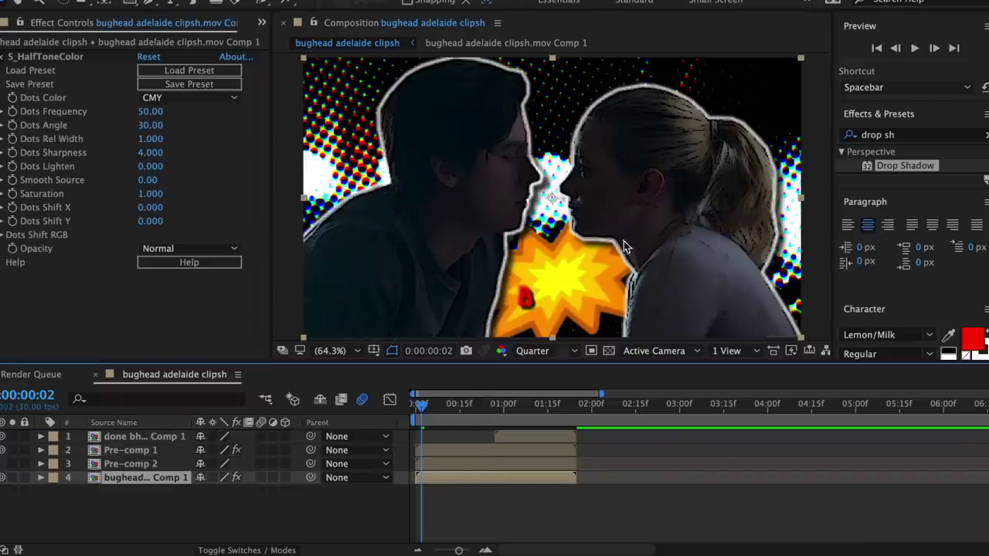
{"action": "left_click", "coordinate": [400, 451], "text": "shift"}
{"action": "right_click", "coordinate": [441, 476]}
{"action": "left_click", "coordinate": [507, 412]}
{"action": "left_click", "coordinate": [618, 373]}
{"action": "left_click_drag", "start_coordinate": [439, 406], "coordinate": [501, 422]}
{"action": "left_click", "coordinate": [505, 437]}
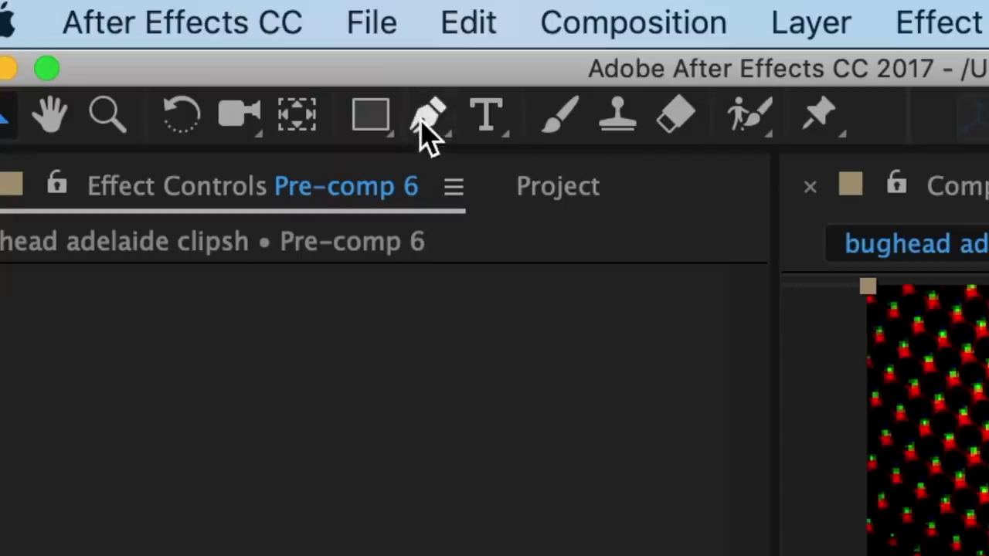
Step: Draw a closed Pen tool mask on Pre-comp 6 that keeps the area above a diagonal rising across the lower part of the frame
{"action": "left_click", "coordinate": [150, 1]}
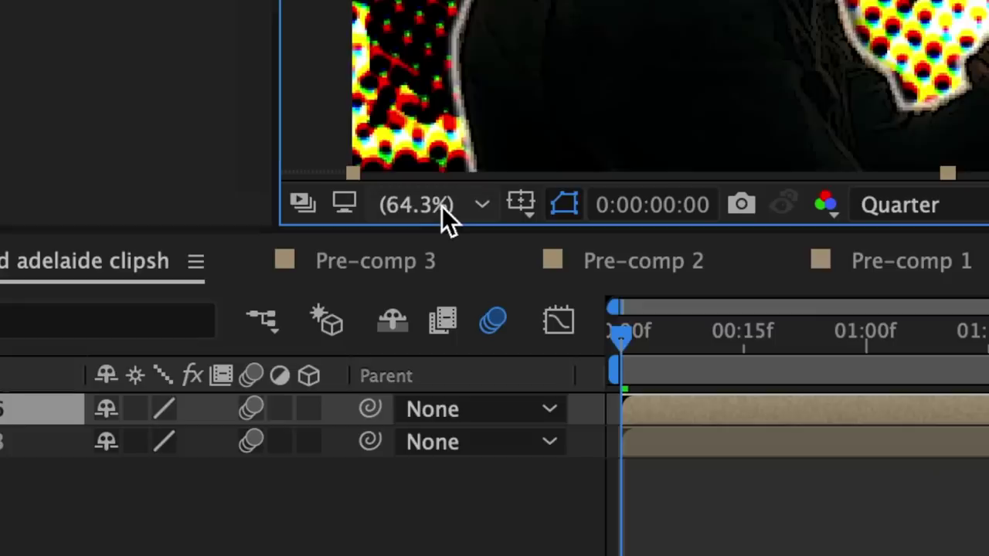
{"action": "left_click", "coordinate": [442, 206]}
{"action": "left_click", "coordinate": [457, 399]}
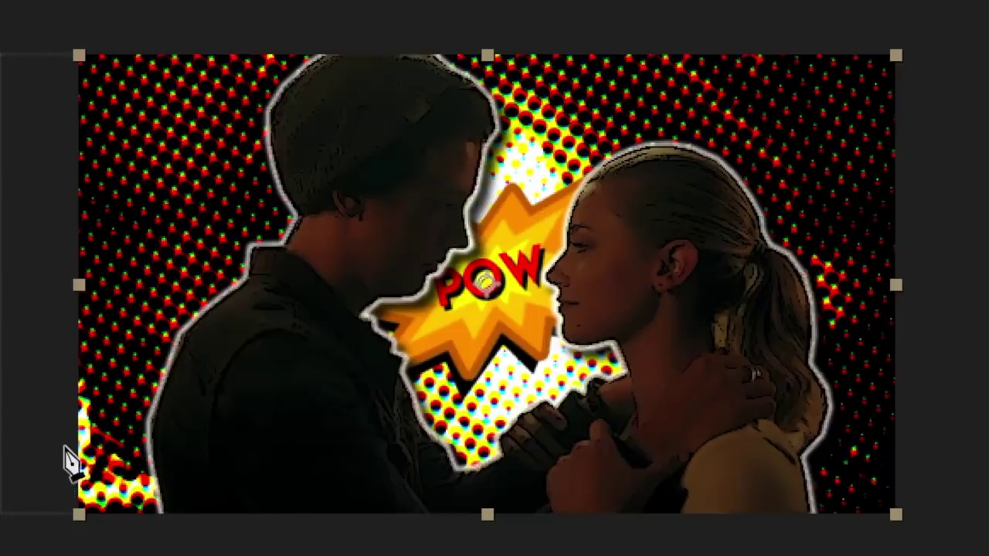
{"action": "left_click", "coordinate": [351, 274]}
{"action": "left_click", "coordinate": [756, 215]}
{"action": "left_click_drag", "start_coordinate": [915, 322], "coordinate": [916, 346]}
{"action": "left_click", "coordinate": [925, 35]}
{"action": "left_click", "coordinate": [50, 16]}
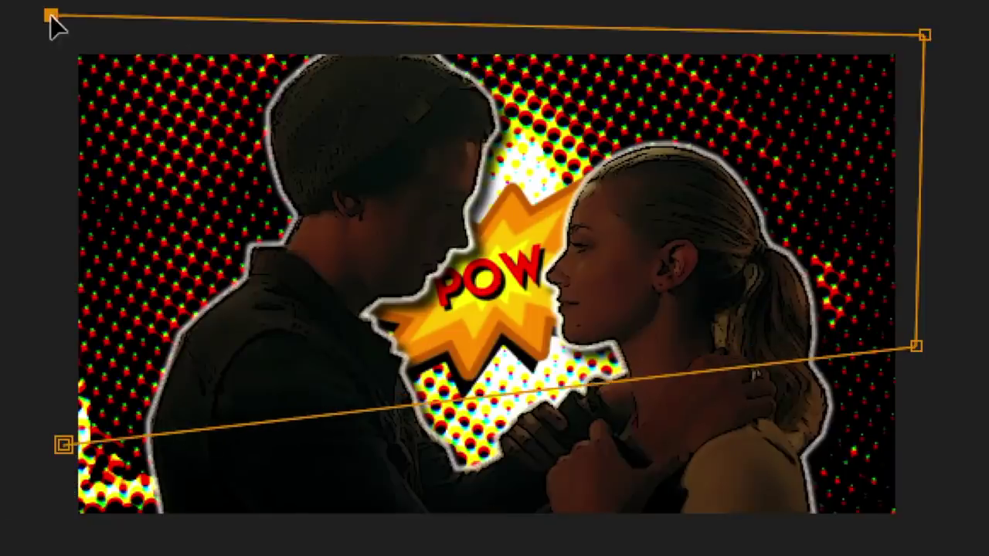
{"action": "left_click", "coordinate": [64, 445]}
Step: Create a shape layer and draw a straight white line along the diagonal split, from one side edge of the frame to the other
{"action": "left_click", "coordinate": [68, 19]}
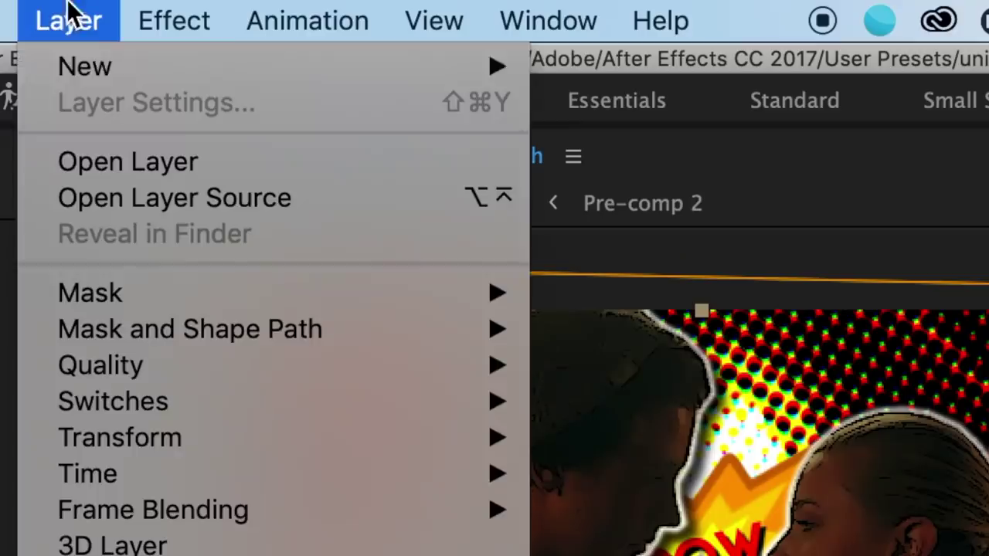
{"action": "mouse_move", "coordinate": [69, 66]}
{"action": "left_click", "coordinate": [656, 258]}
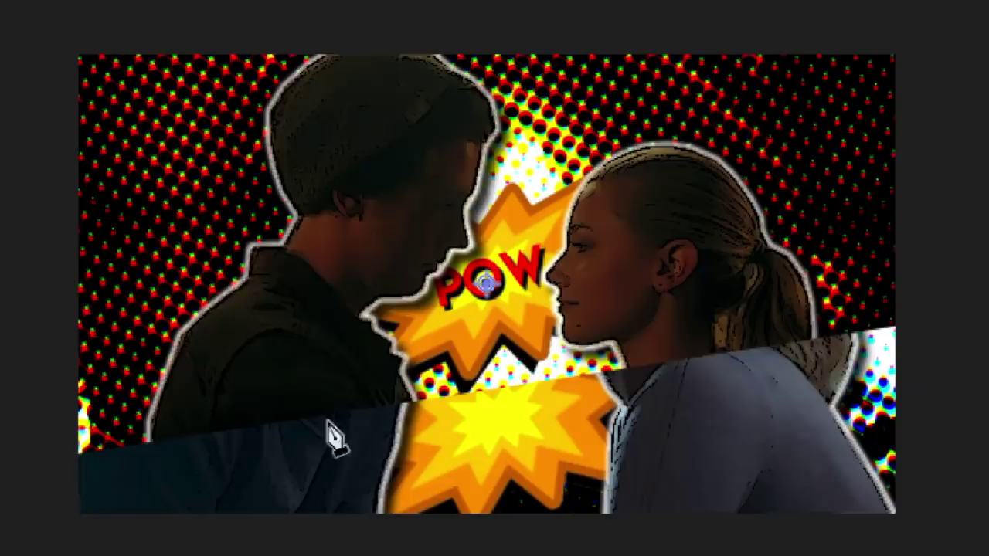
{"action": "left_click", "coordinate": [77, 453]}
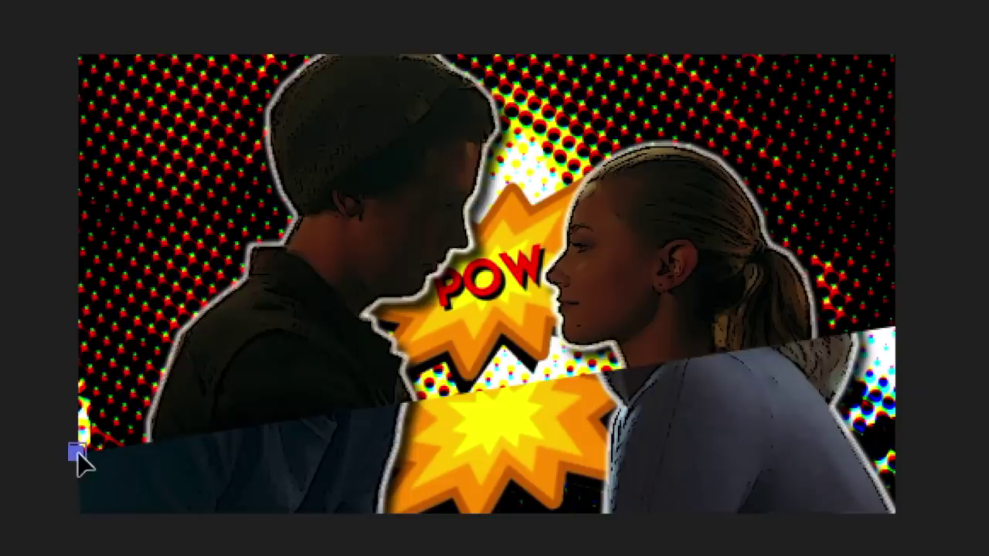
{"action": "left_click", "coordinate": [896, 326]}
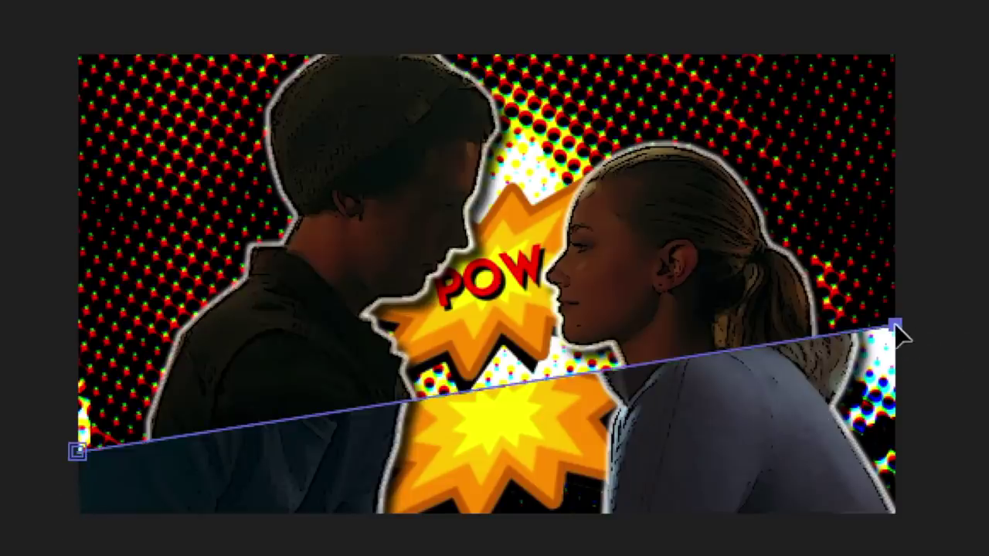
Step: Set the diagonal line's stroke width to 15 in Shape Layer 1
{"action": "left_click", "coordinate": [150, 266]}
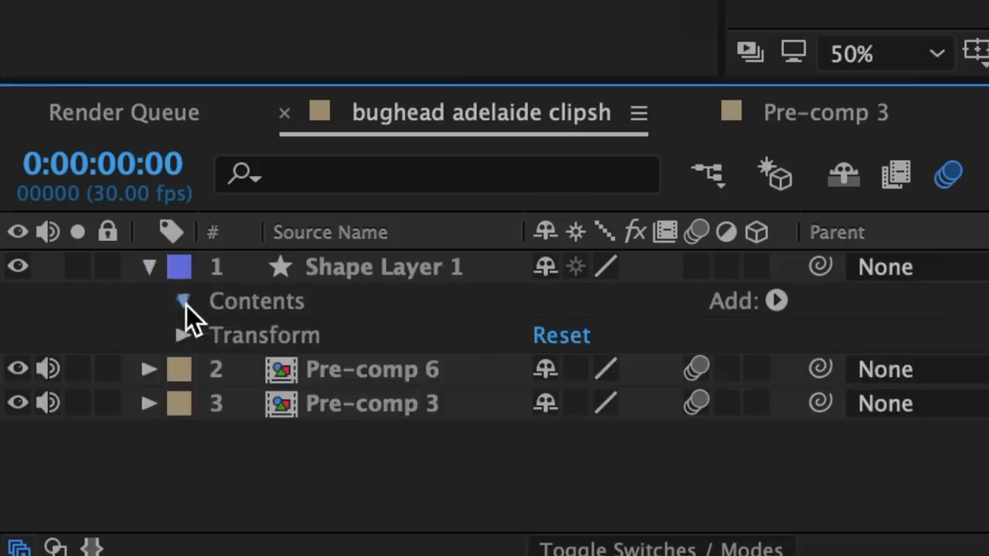
{"action": "left_click", "coordinate": [185, 303]}
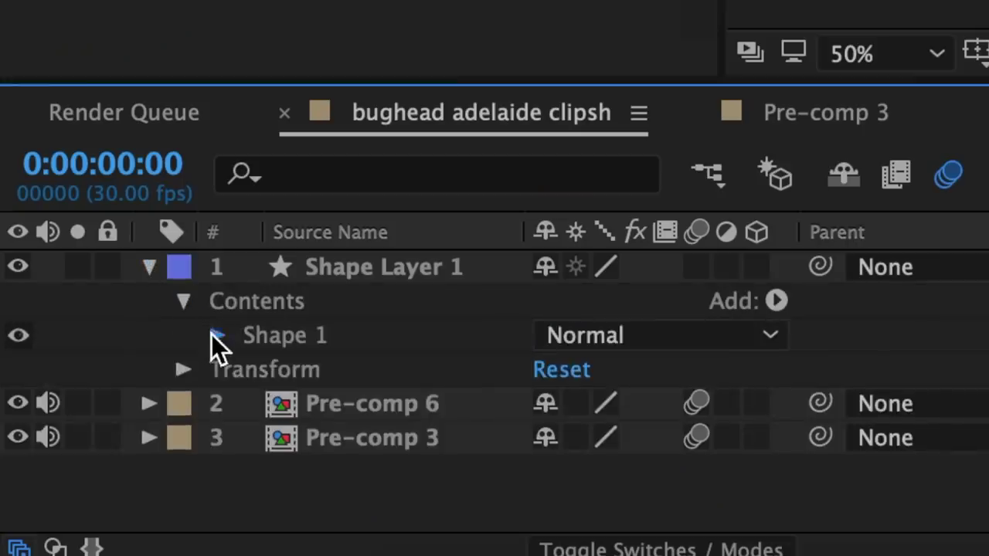
{"action": "left_click", "coordinate": [214, 340]}
{"action": "left_click", "coordinate": [246, 404]}
{"action": "scroll", "coordinate": [248, 400], "scroll_direction": "down", "scroll_amount": 1}
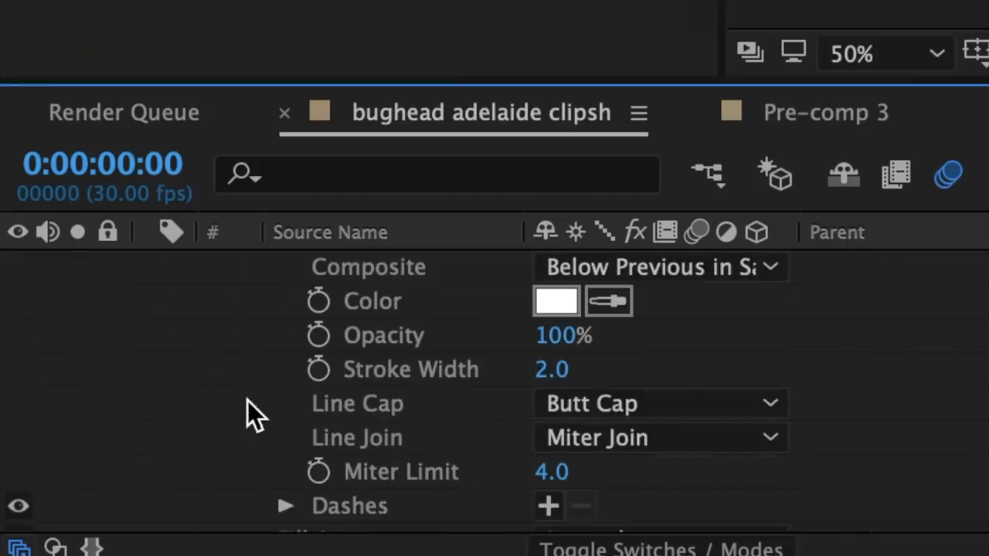
{"action": "left_click", "coordinate": [564, 372]}
{"action": "type", "text": "1"}
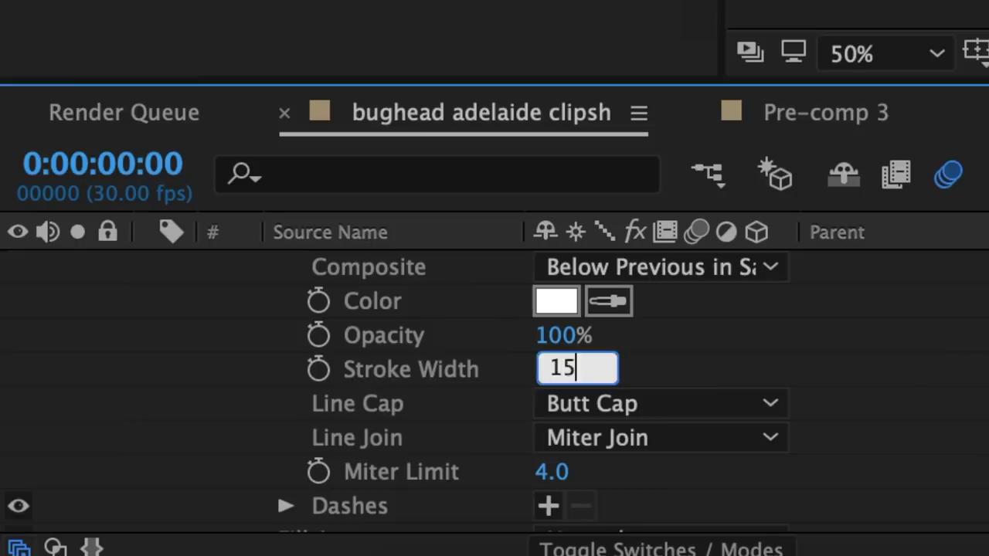
{"action": "type", "text": "5"}
{"action": "key", "text": "Return"}
Step: Pre-compose Shape Layer 1 and Pre-comp 6 together into one composition
{"action": "left_click", "coordinate": [58, 108]}
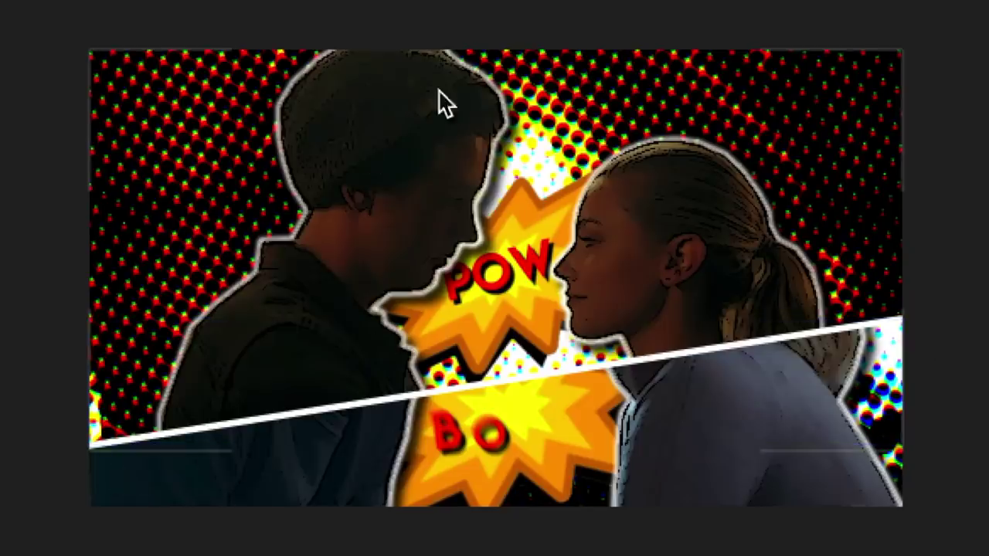
{"action": "right_click", "coordinate": [421, 452]}
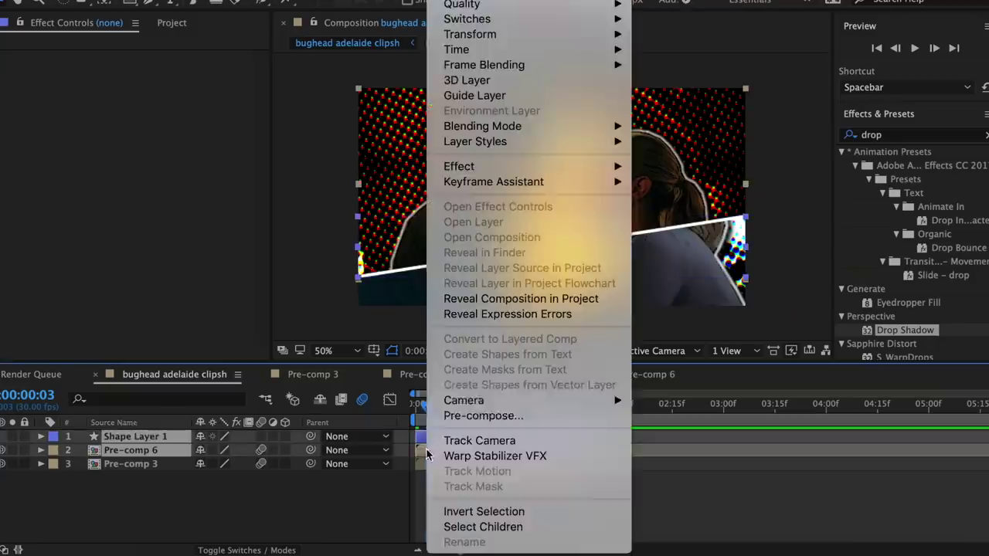
{"action": "left_click", "coordinate": [464, 417]}
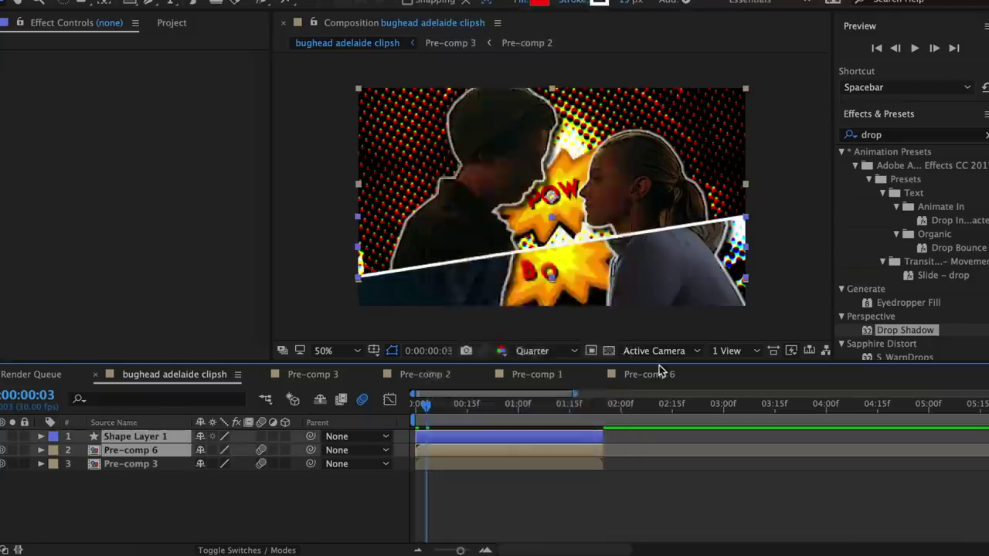
{"action": "left_click", "coordinate": [652, 302]}
Step: At 0:00:00:00, shift Pre-comp 7 upward through its Y position, and enable motion blur on Pre-comp 7 and Pre-comp 3
{"action": "left_click_drag", "start_coordinate": [426, 406], "coordinate": [402, 406]}
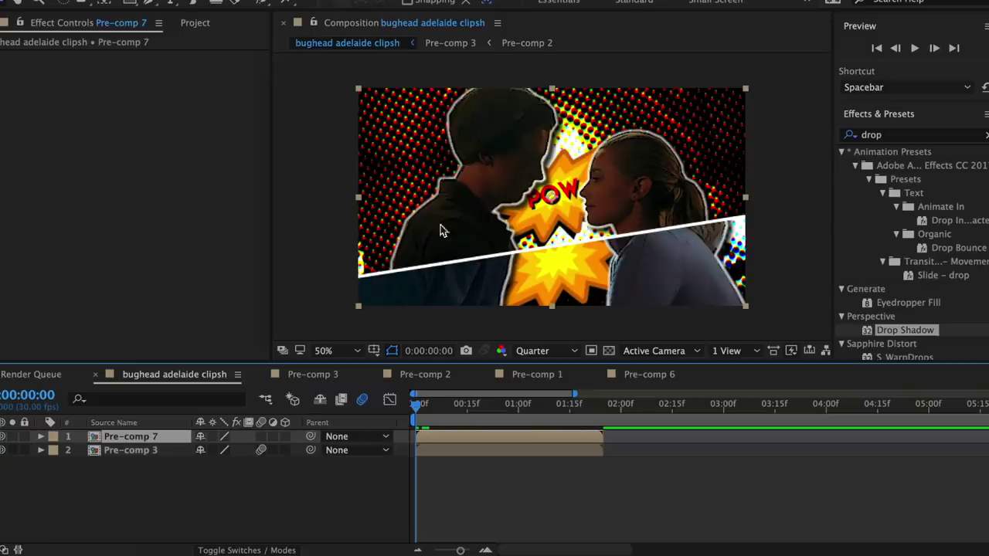
{"action": "key", "text": "p"}
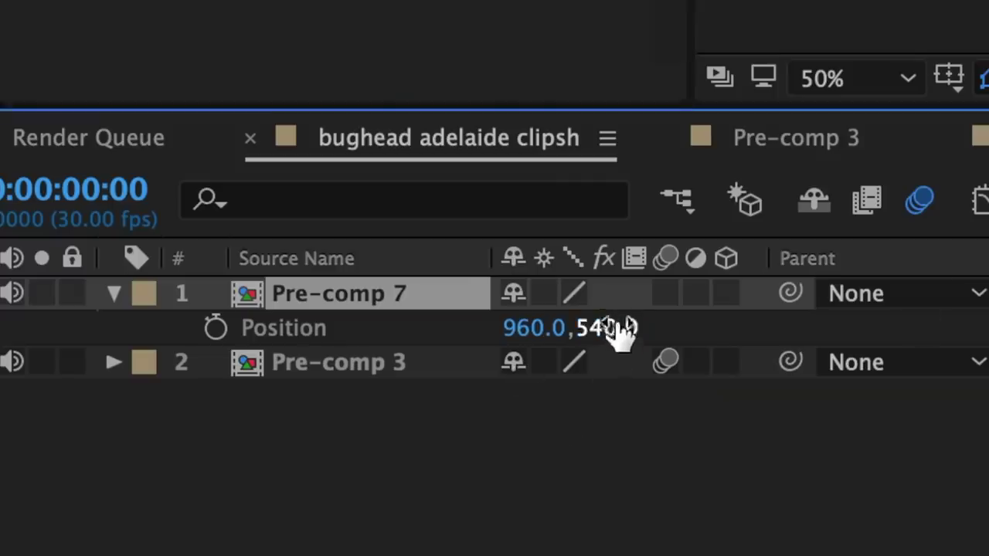
{"action": "left_click_drag", "start_coordinate": [622, 328], "coordinate": [601, 283]}
{"action": "left_click_drag", "start_coordinate": [607, 328], "coordinate": [149, 328]}
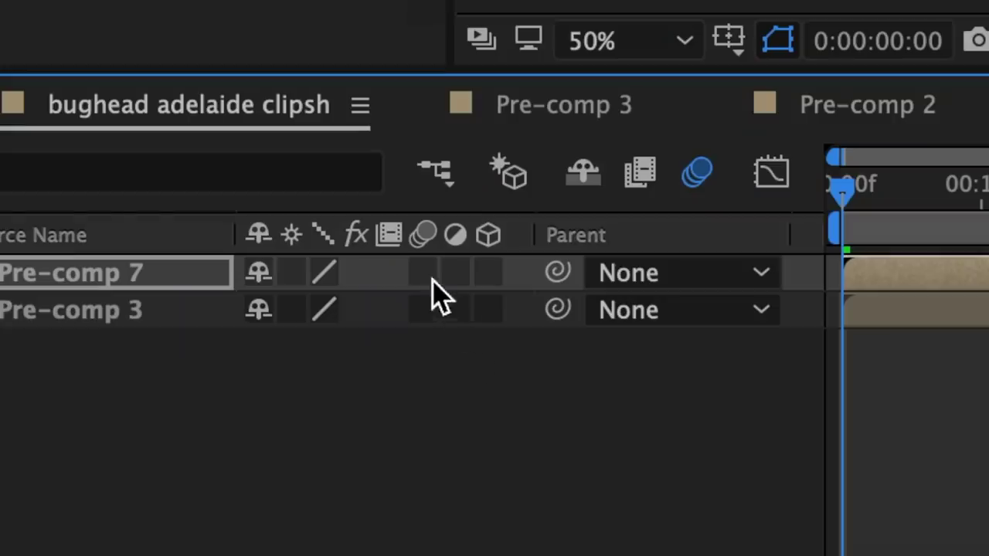
{"action": "left_click", "coordinate": [424, 274]}
{"action": "left_click", "coordinate": [423, 310]}
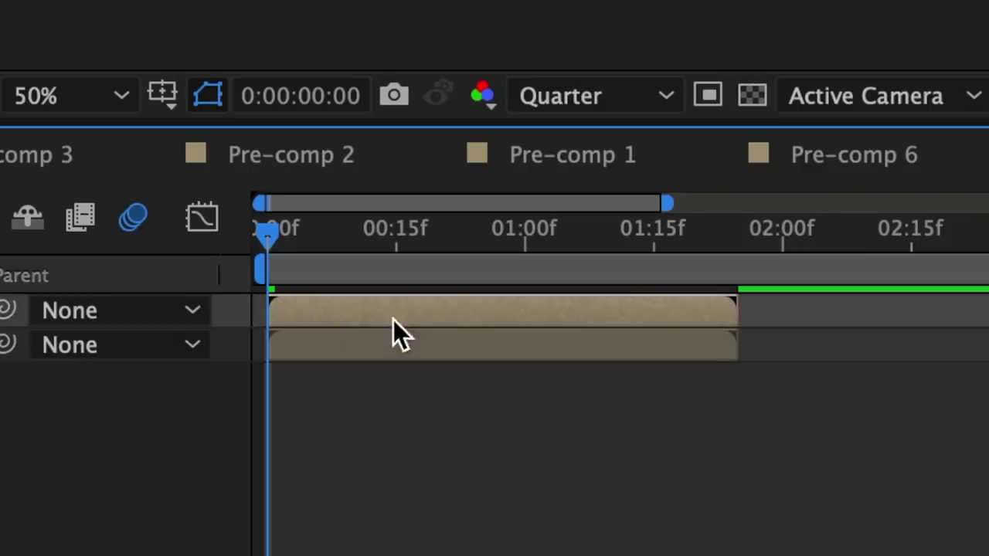
Step: Add a null object and parent both Pre-comp 7 and Pre-comp 3 to it
{"action": "left_click", "coordinate": [84, 11]}
{"action": "mouse_move", "coordinate": [426, 71]}
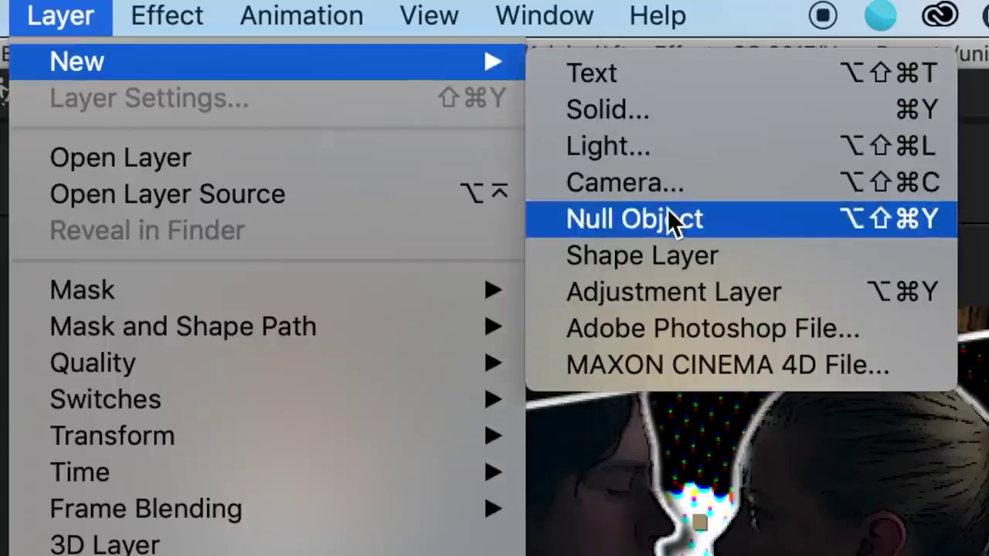
{"action": "left_click", "coordinate": [668, 210]}
{"action": "left_click_drag", "start_coordinate": [389, 325], "coordinate": [486, 362]}
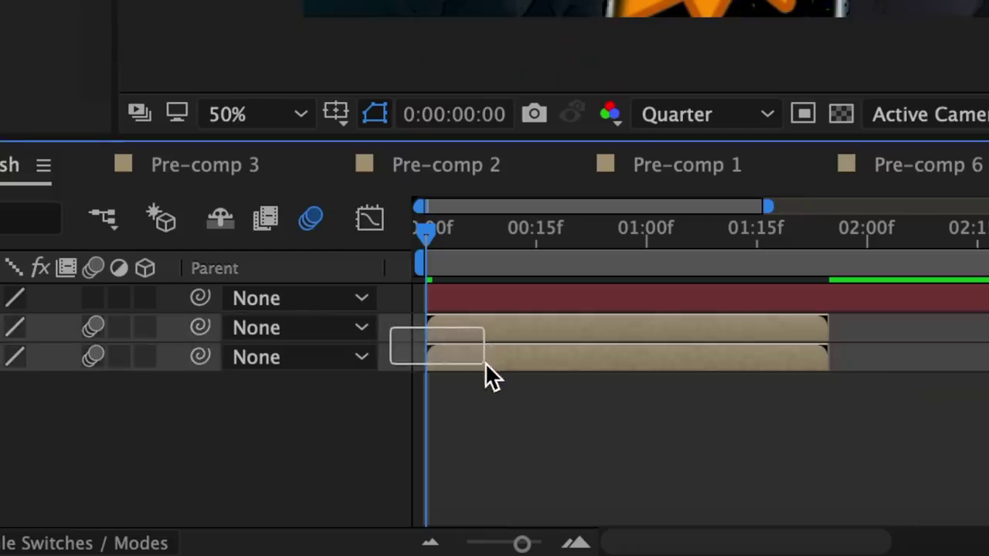
{"action": "left_click_drag", "start_coordinate": [203, 327], "coordinate": [536, 292]}
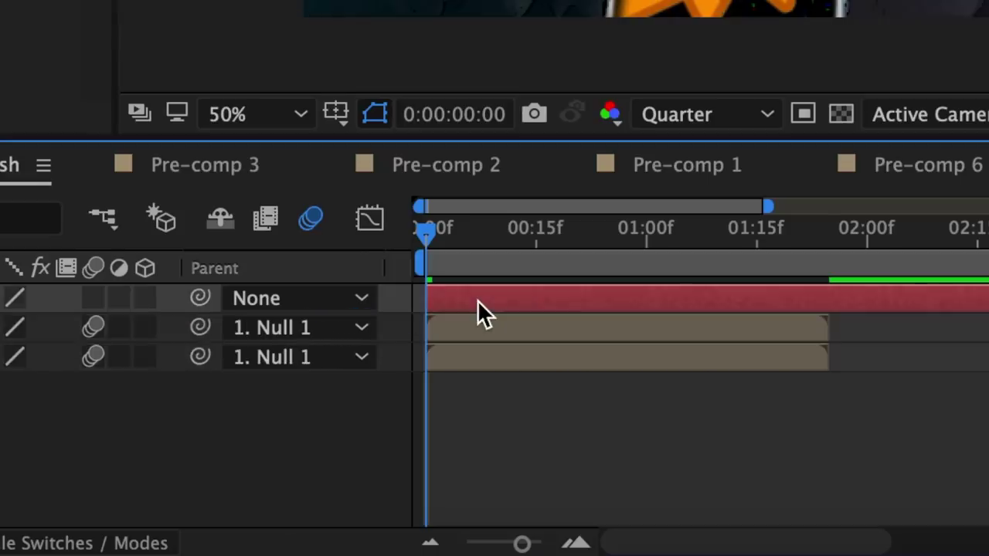
Step: Keyframe the null's position at 0:00:00:00 and move it downward at 0:00:01:22 by raising its Y value
{"action": "key", "text": "p"}
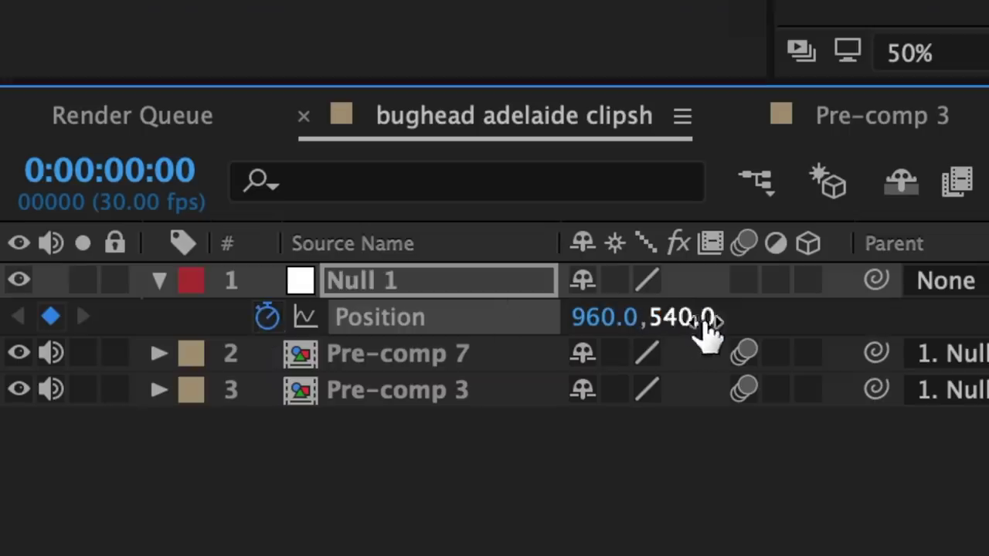
{"action": "left_click_drag", "start_coordinate": [988, 231], "coordinate": [988, 266]}
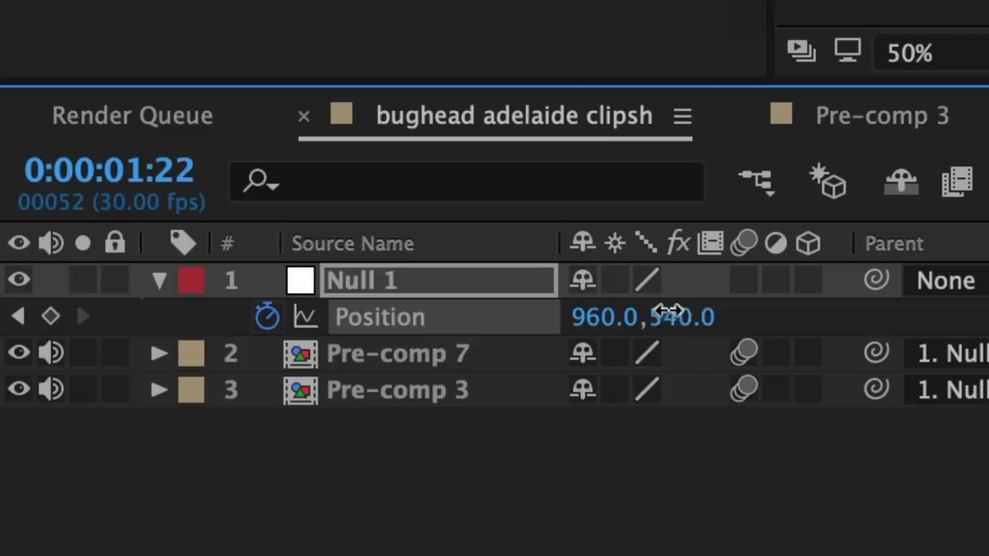
{"action": "left_click_drag", "start_coordinate": [667, 314], "coordinate": [814, 313]}
{"action": "left_click_drag", "start_coordinate": [730, 329], "coordinate": [757, 327]}
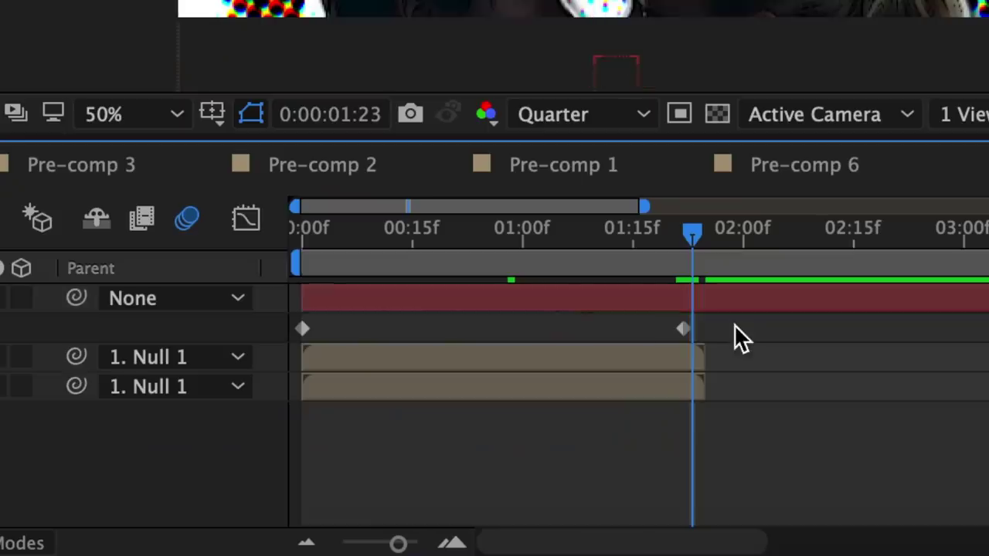
Step: Apply Easy Ease to both position keyframes of the null
{"action": "left_click_drag", "start_coordinate": [734, 324], "coordinate": [289, 333]}
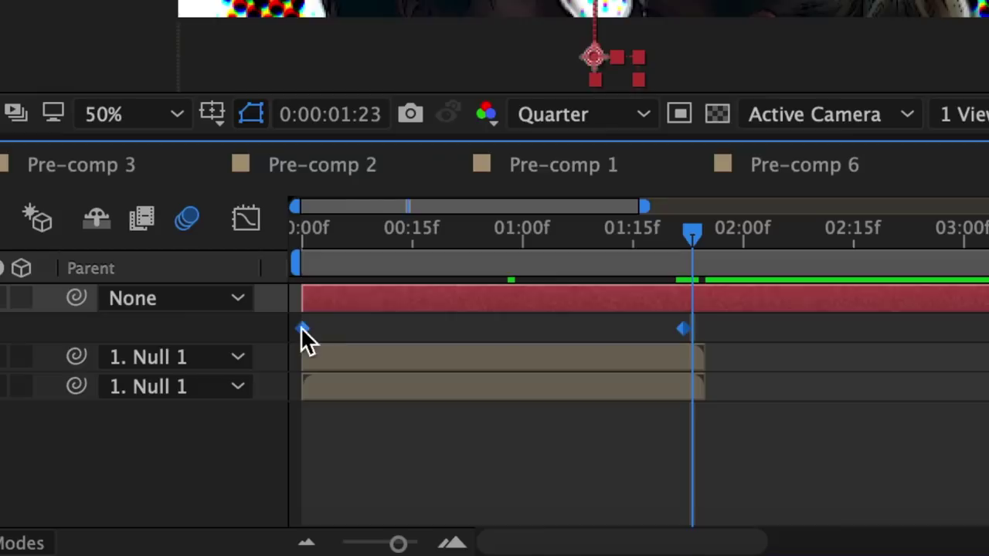
{"action": "right_click", "coordinate": [302, 329]}
{"action": "mouse_move", "coordinate": [366, 530]}
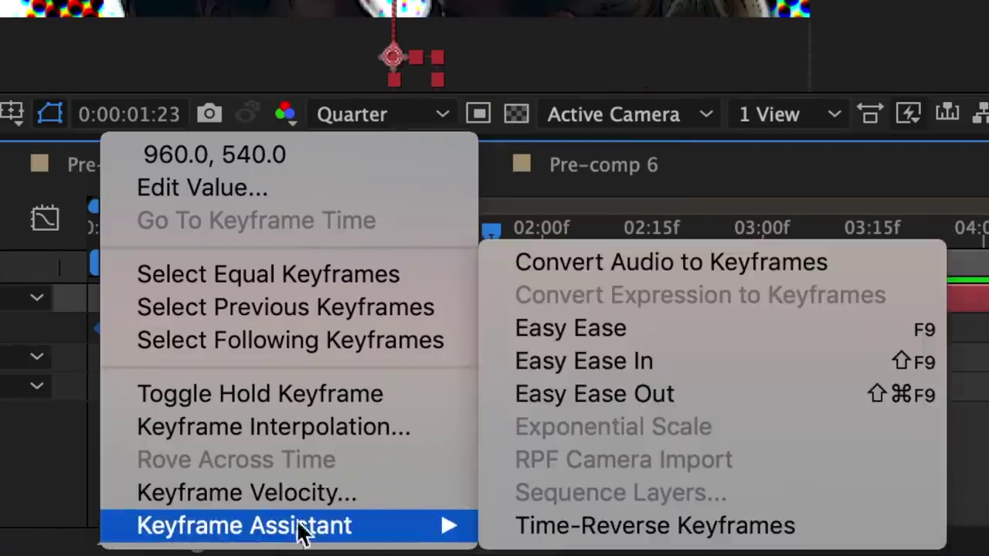
{"action": "left_click", "coordinate": [591, 330]}
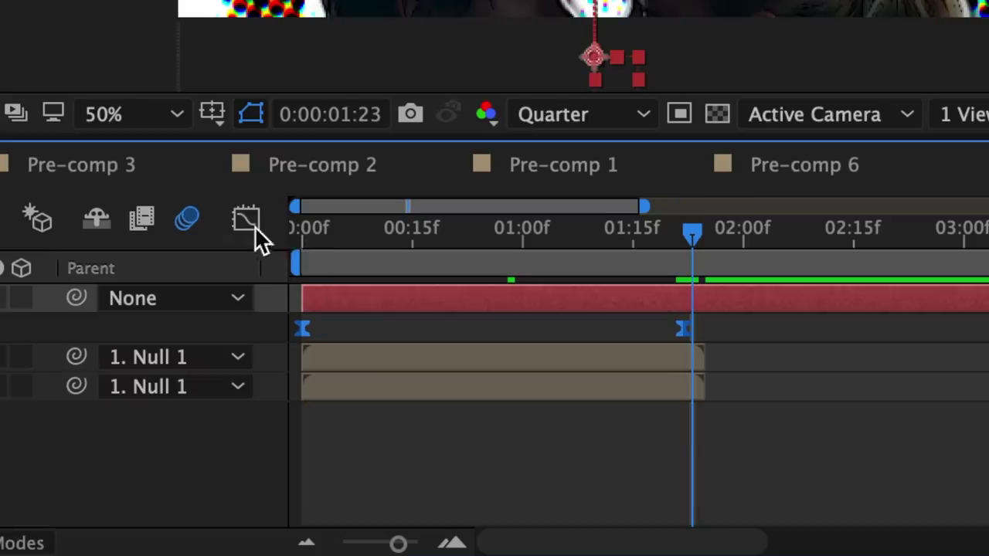
Step: Show the null's speed graph and pull both keyframe handles toward the middle to form a steep central peak
{"action": "left_click", "coordinate": [246, 220]}
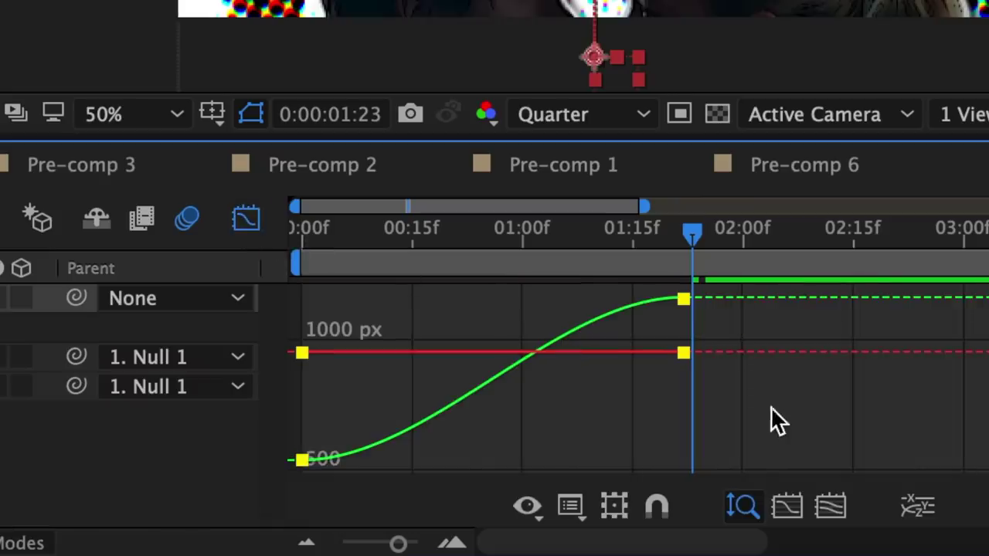
{"action": "left_click", "coordinate": [575, 512]}
{"action": "left_click", "coordinate": [581, 261]}
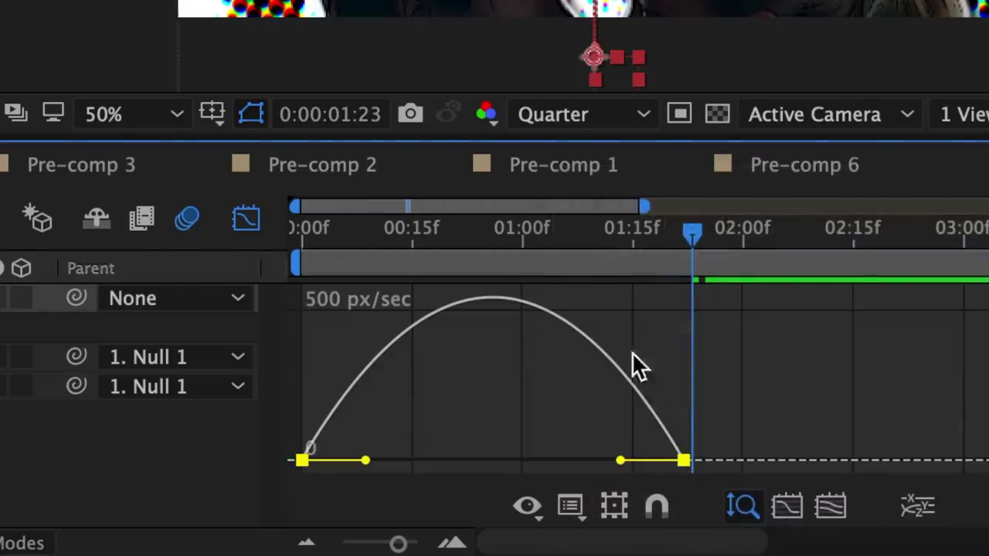
{"action": "left_click_drag", "start_coordinate": [368, 461], "coordinate": [415, 462]}
{"action": "left_click_drag", "start_coordinate": [621, 460], "coordinate": [570, 460]}
{"action": "left_click_drag", "start_coordinate": [417, 462], "coordinate": [435, 461]}
{"action": "left_click_drag", "start_coordinate": [572, 461], "coordinate": [547, 461]}
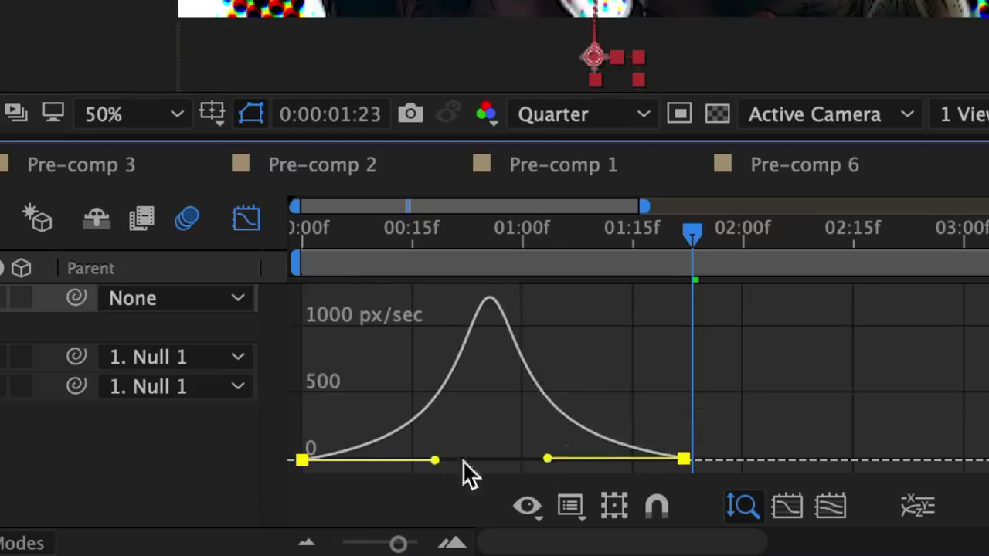
{"action": "left_click_drag", "start_coordinate": [435, 460], "coordinate": [451, 460]}
{"action": "left_click_drag", "start_coordinate": [546, 462], "coordinate": [538, 463]}
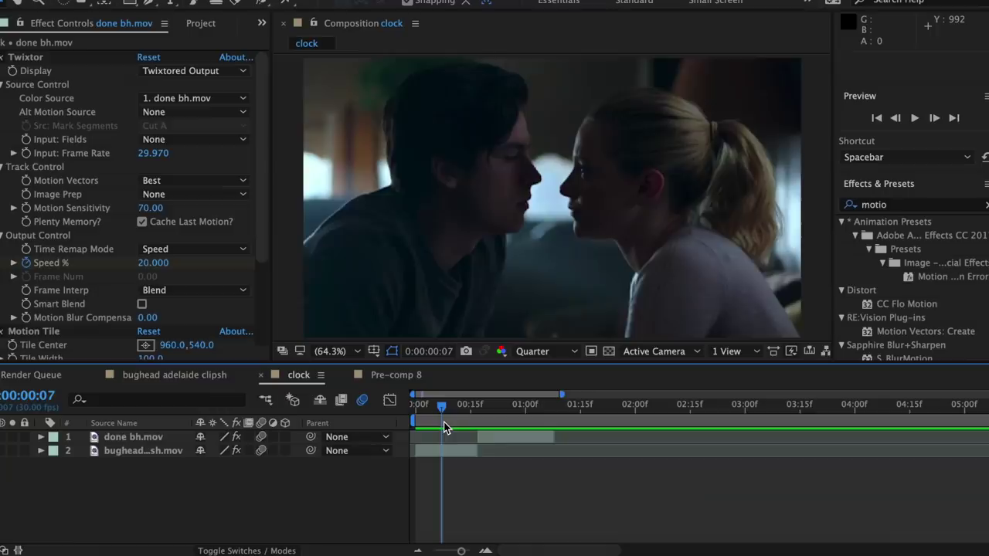
Step: In the clock composition, select done bh.mov at 0:00:00:25 and create a new black solid (000000) above it
{"action": "key", "text": "space"}
{"action": "left_click_drag", "start_coordinate": [475, 430], "coordinate": [508, 426]}
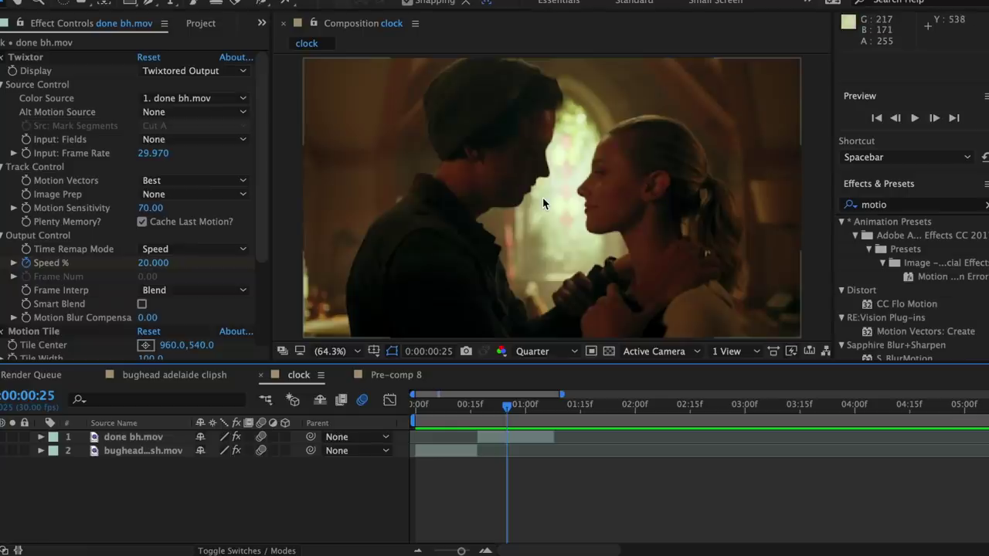
{"action": "left_click", "coordinate": [513, 440]}
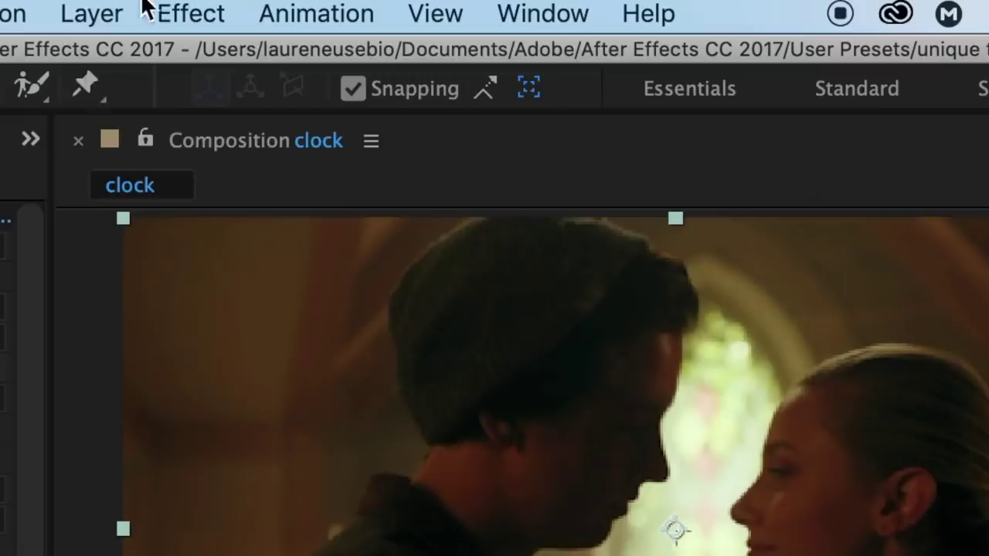
{"action": "left_click", "coordinate": [108, 9]}
{"action": "mouse_move", "coordinate": [209, 60]}
{"action": "left_click", "coordinate": [618, 106]}
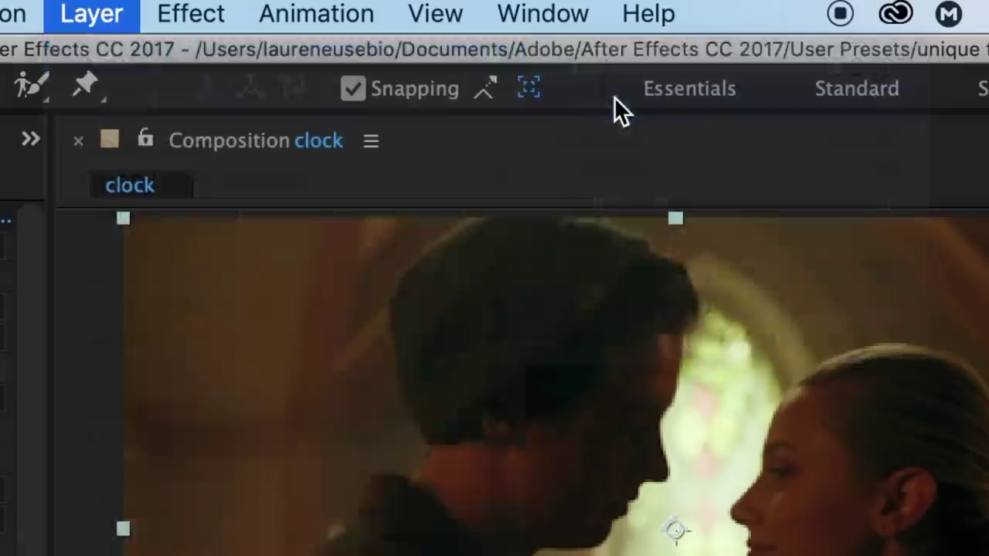
{"action": "left_click", "coordinate": [505, 439]}
{"action": "left_click_drag", "start_coordinate": [378, 189], "coordinate": [557, 485]}
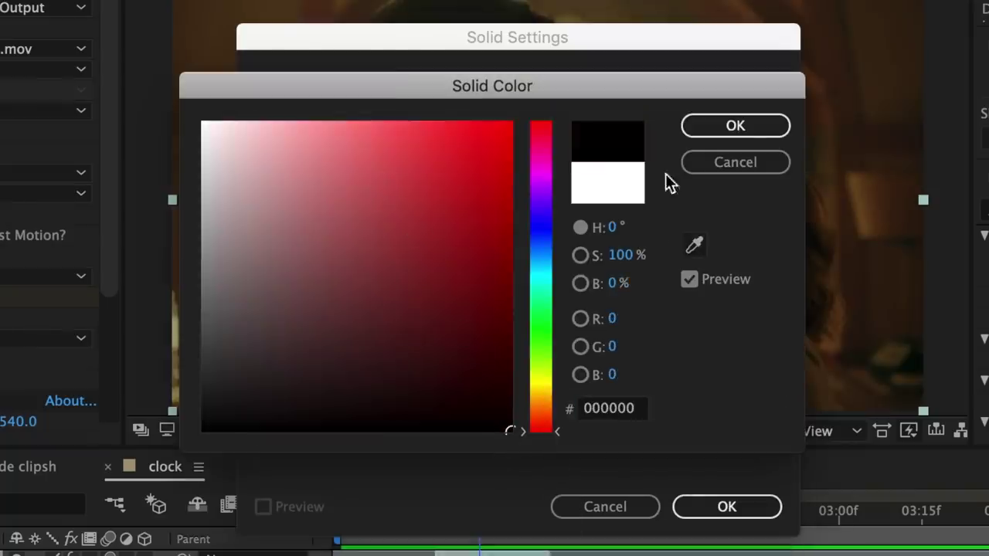
{"action": "left_click", "coordinate": [735, 125]}
{"action": "left_click", "coordinate": [728, 507]}
Step: Apply the S_WipeCircle effect to Black Solid 1 and set its Wipe Percent to 97%
{"action": "type", "text": "w"}
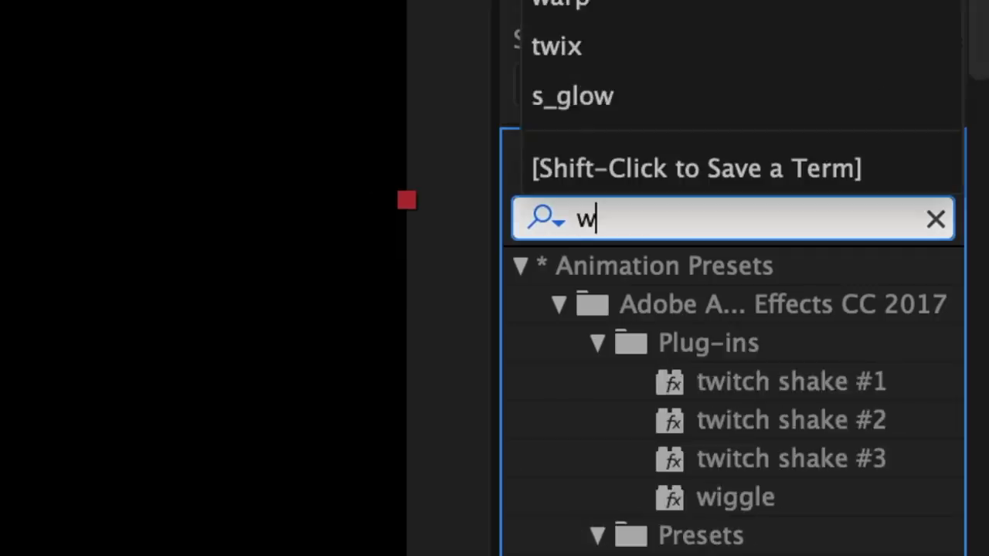
{"action": "type", "text": "ipecirc"}
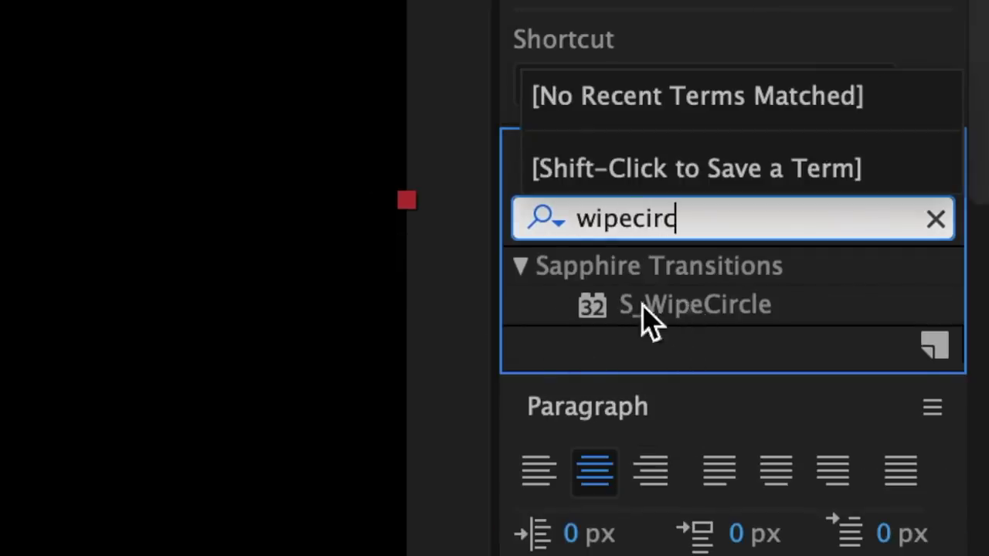
{"action": "left_click", "coordinate": [680, 303]}
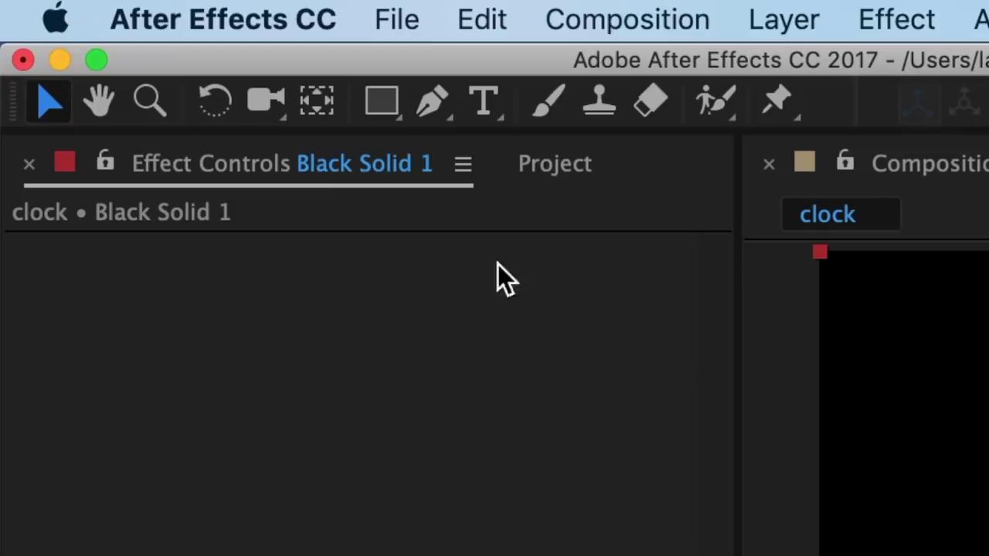
{"action": "left_click", "coordinate": [395, 119]}
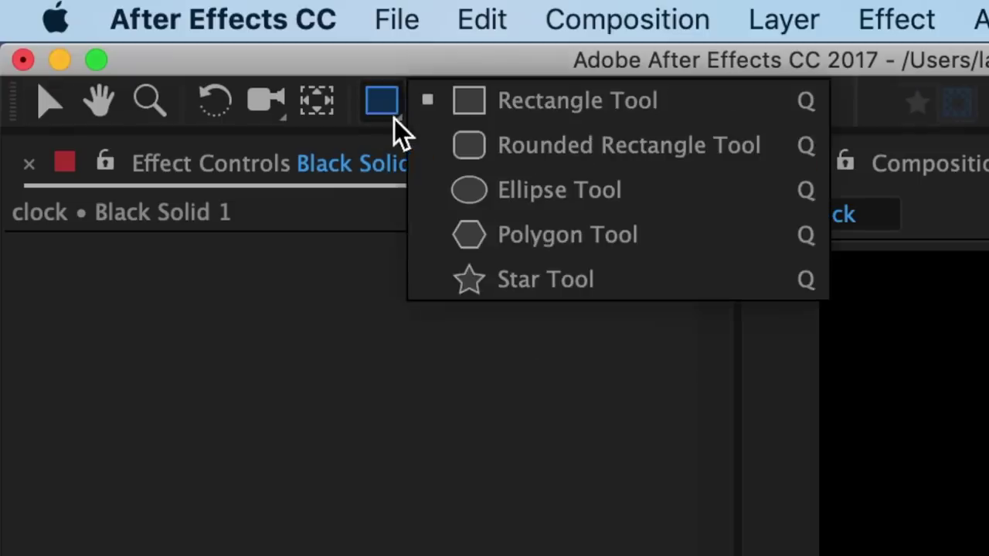
{"action": "left_click", "coordinate": [517, 190]}
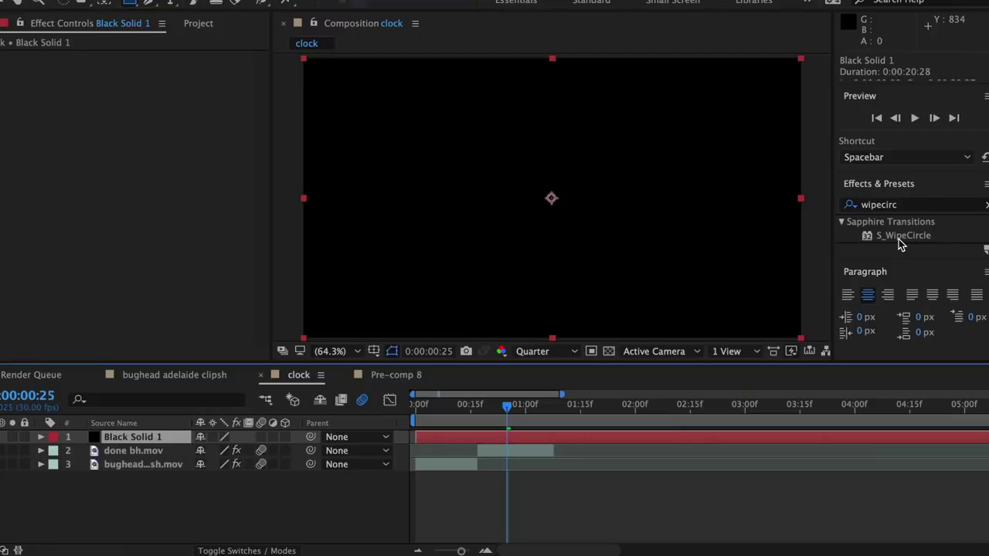
{"action": "left_click_drag", "start_coordinate": [900, 239], "coordinate": [512, 438]}
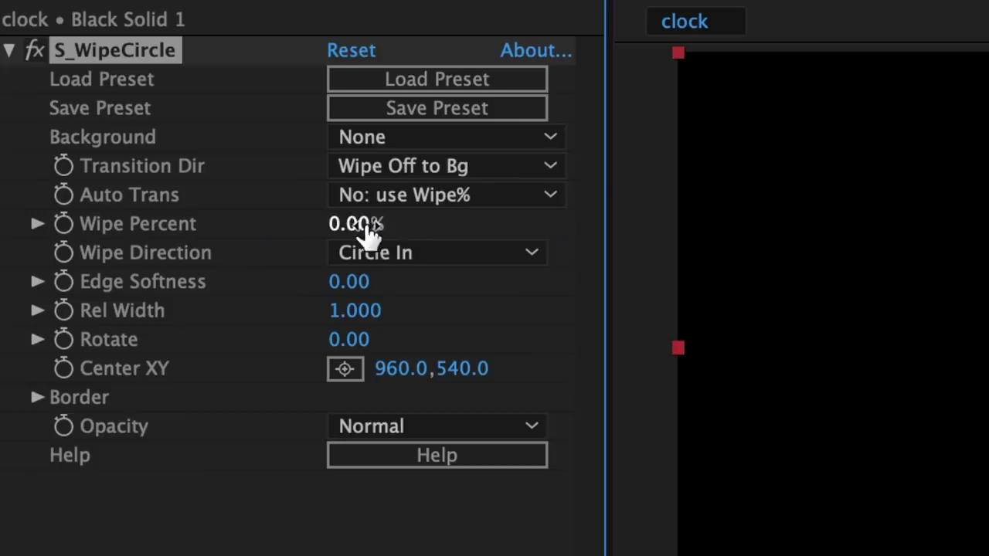
{"action": "type", "text": "97"}
{"action": "key", "text": "Return"}
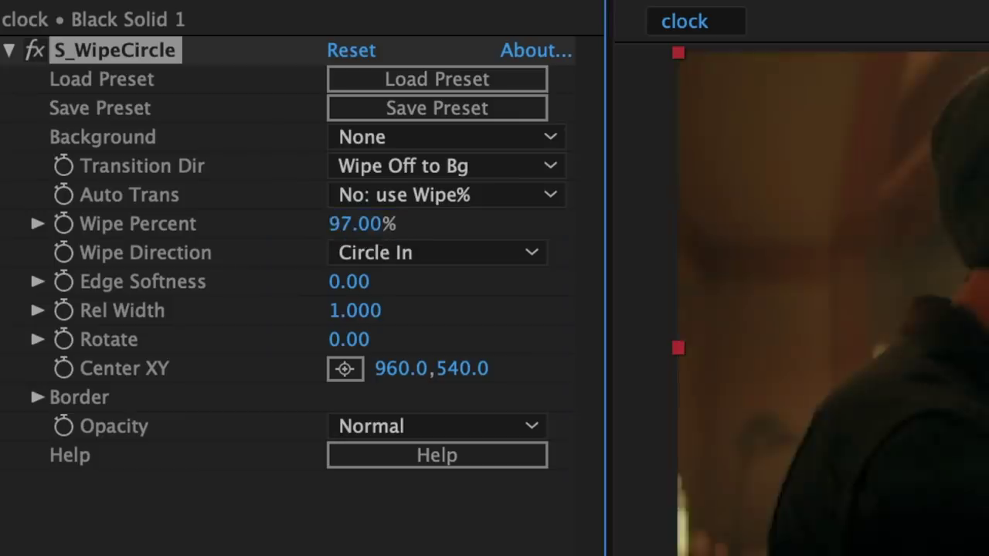
Step: Trim Black Solid 1 to the same in and out points as the done bh.mov layer
{"action": "left_click_drag", "start_coordinate": [287, 283], "coordinate": [443, 268]}
{"action": "left_click_drag", "start_coordinate": [445, 198], "coordinate": [652, 198]}
{"action": "key", "text": "super+shift+d"}
{"action": "key", "text": "Delete"}
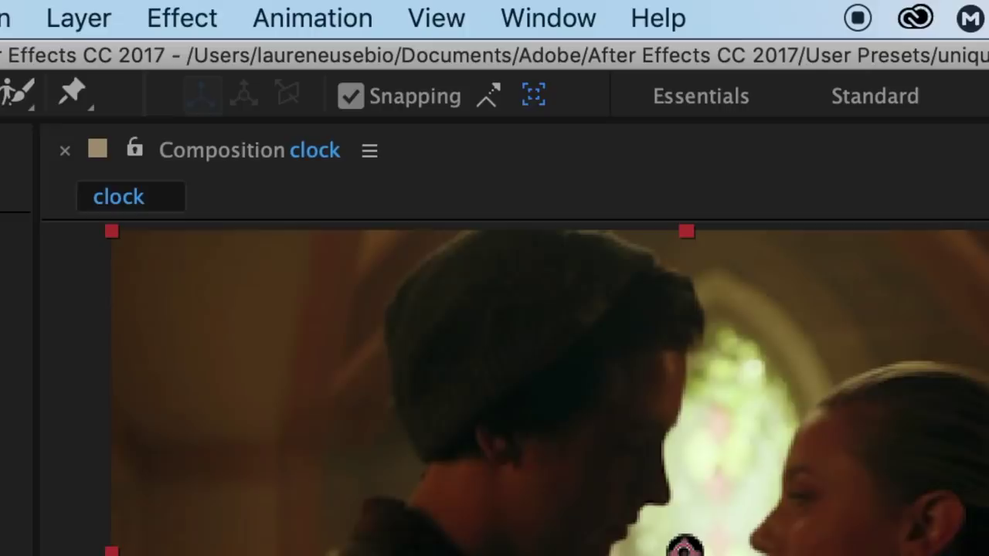
Step: Create a new white solid (FFFFFF) above Black Solid 1
{"action": "left_click", "coordinate": [81, 17]}
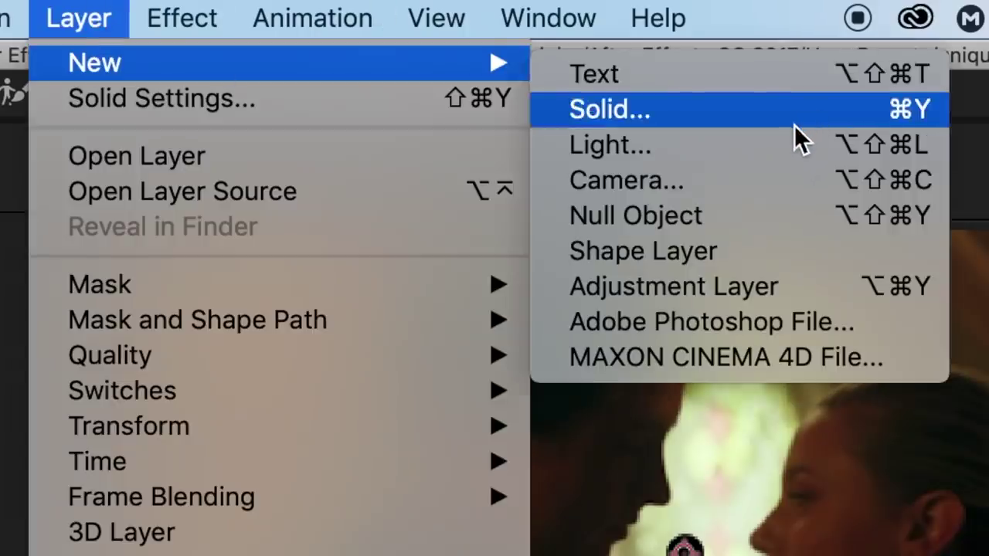
{"action": "left_click", "coordinate": [794, 125]}
{"action": "left_click", "coordinate": [463, 417]}
{"action": "left_click_drag", "start_coordinate": [409, 287], "coordinate": [166, 80]}
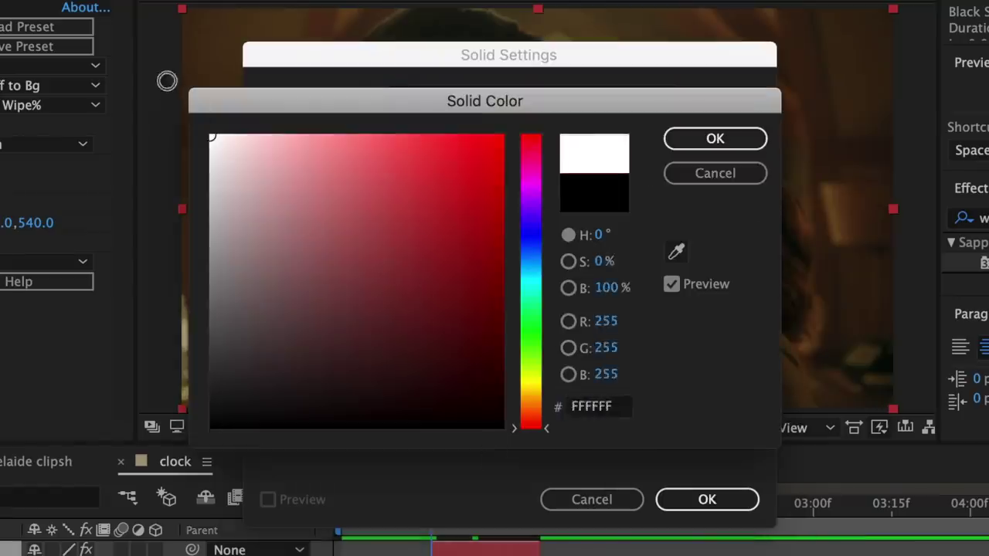
{"action": "left_click", "coordinate": [719, 147]}
{"action": "left_click", "coordinate": [706, 500]}
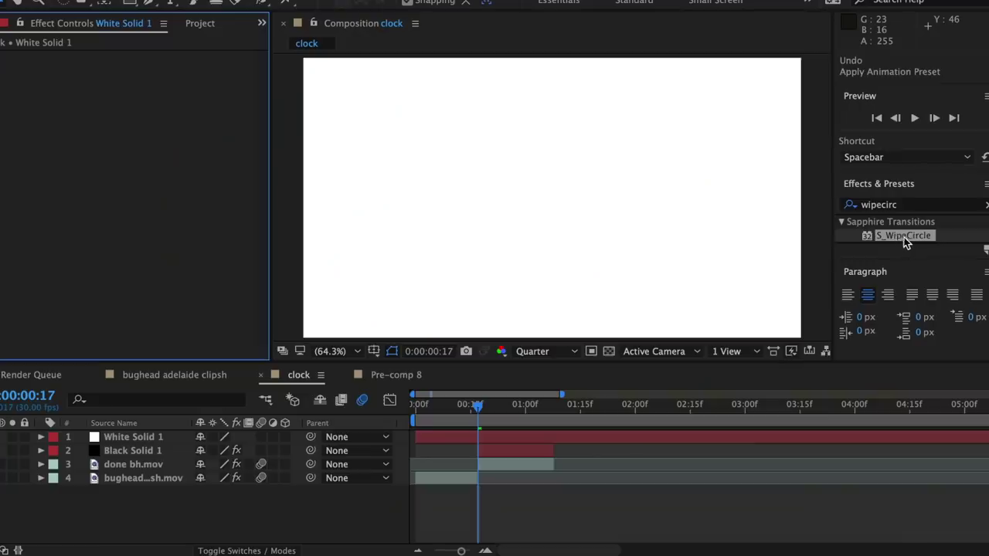
Step: Apply S_WipeCircle to White Solid 1 with Wipe Percent 98% and trim the layer to match Black Solid 1, ending at 0:00:01:08
{"action": "left_click_drag", "start_coordinate": [575, 487], "coordinate": [517, 442]}
{"action": "left_click_drag", "start_coordinate": [517, 438], "coordinate": [517, 437]}
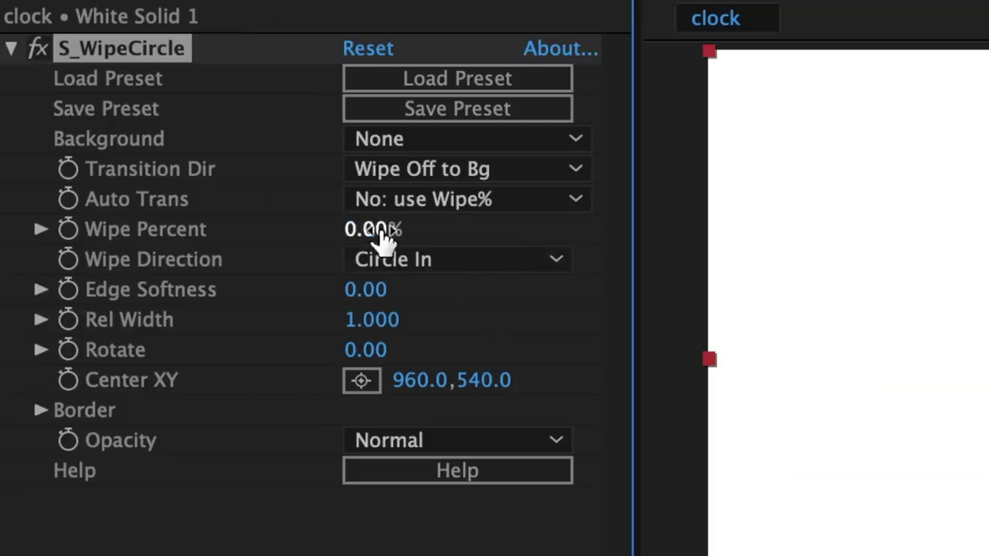
{"action": "left_click", "coordinate": [382, 234]}
{"action": "type", "text": "98"}
{"action": "key", "text": "Return"}
{"action": "left_click", "coordinate": [621, 236]}
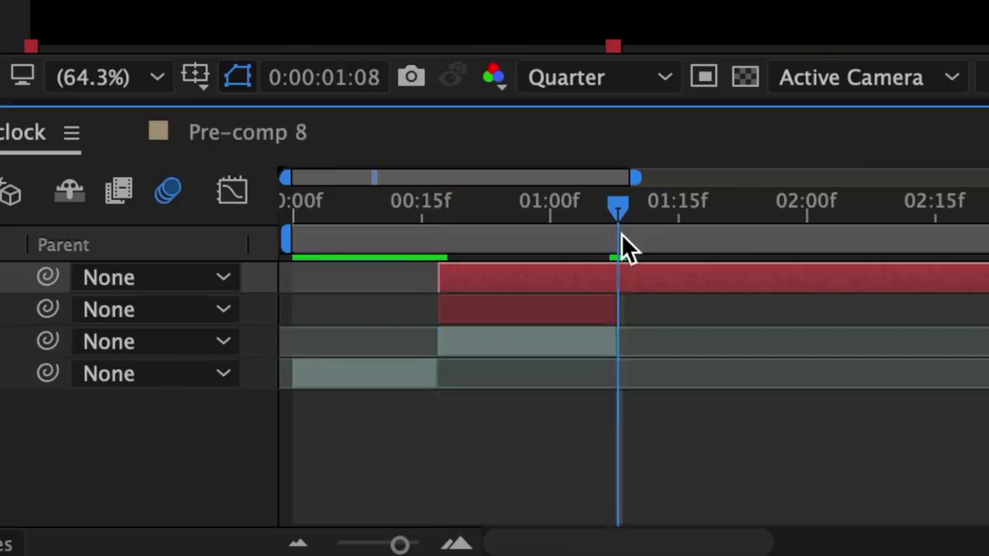
Step: Apply the S_Emboss effect to White Solid 1 and move its outer control point closer to the small central circle
{"action": "left_click", "coordinate": [672, 122]}
{"action": "type", "text": "emboss"}
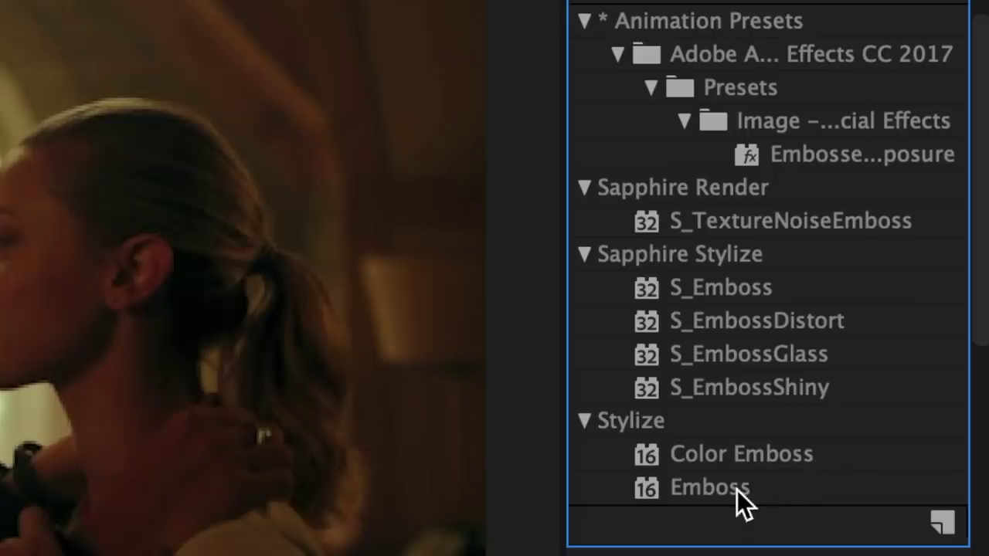
{"action": "left_click", "coordinate": [823, 284]}
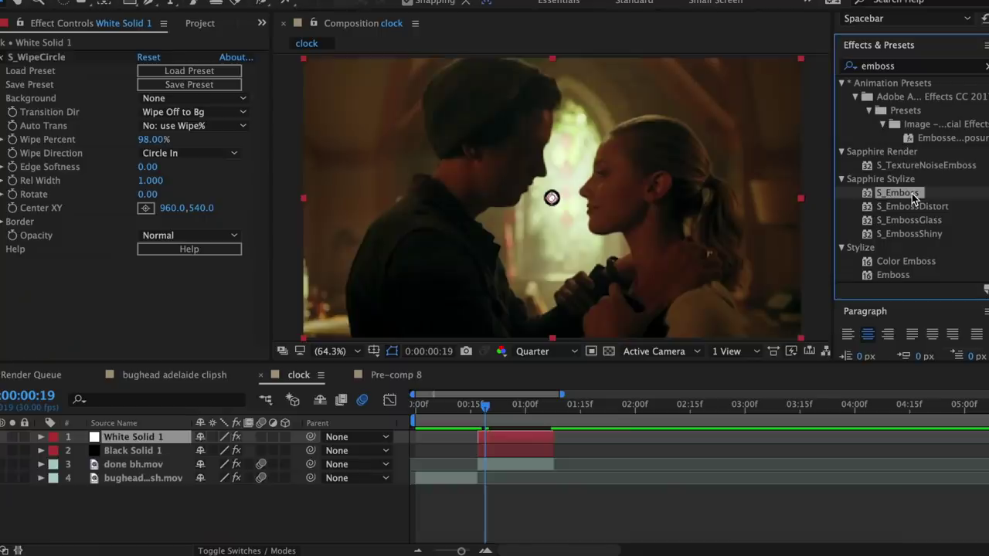
{"action": "left_click_drag", "start_coordinate": [570, 462], "coordinate": [510, 446]}
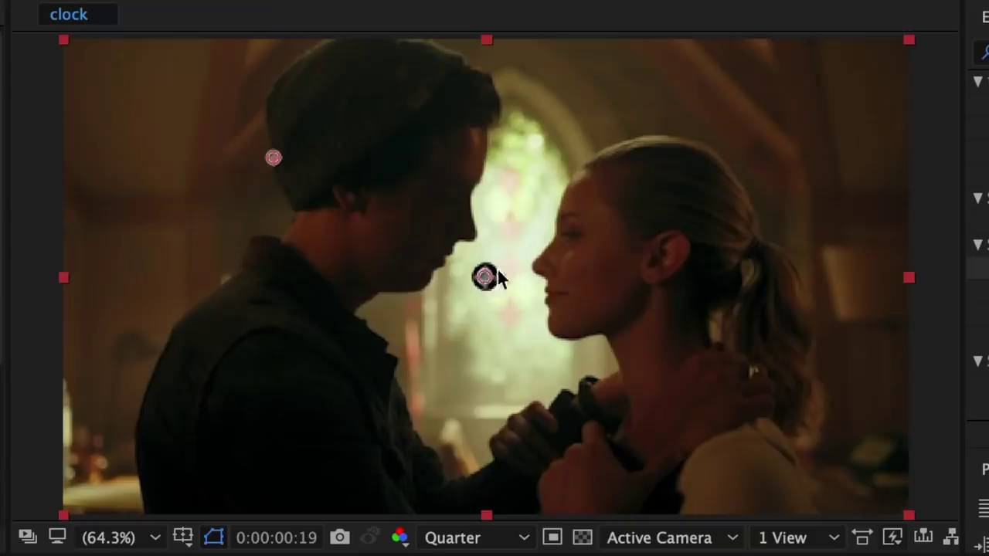
{"action": "left_click_drag", "start_coordinate": [272, 159], "coordinate": [369, 187]}
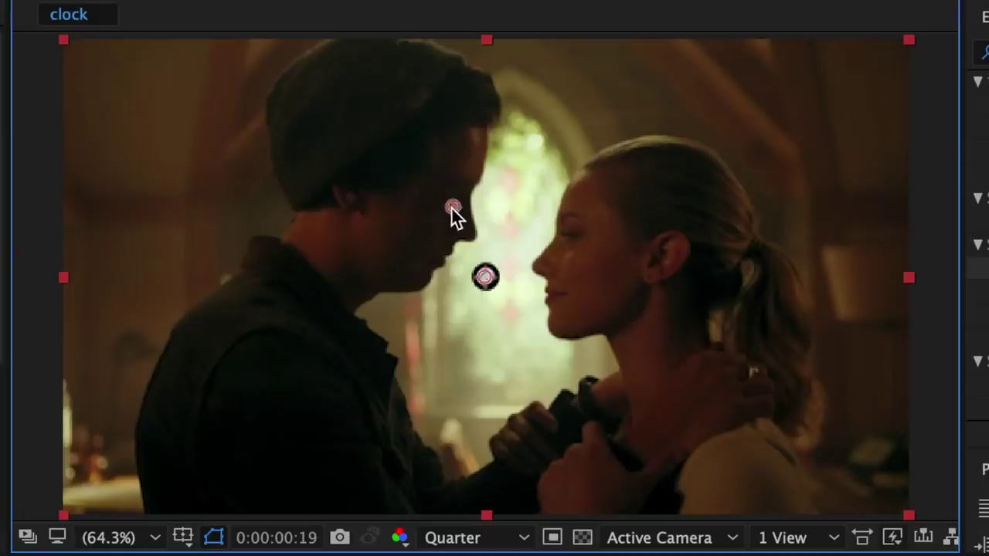
{"action": "key", "text": "F2"}
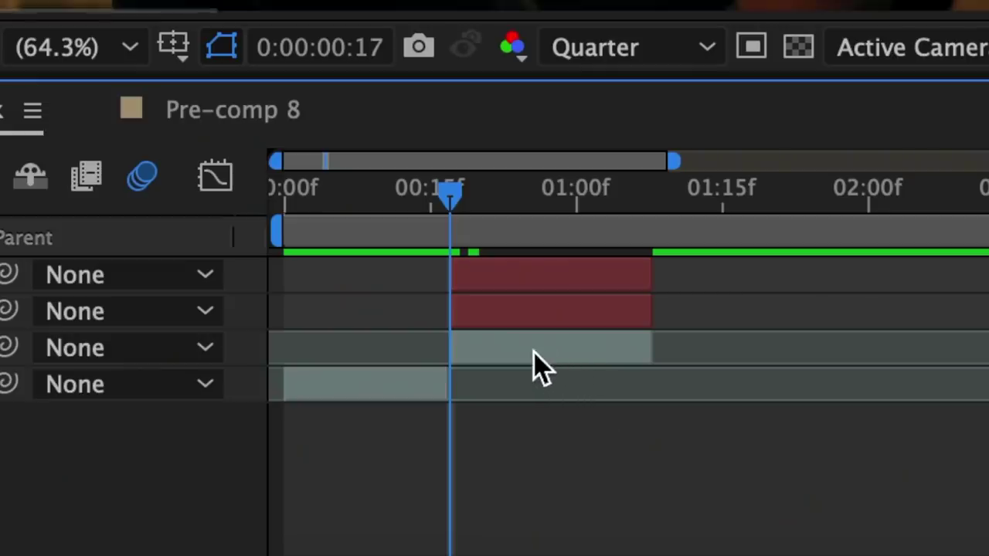
Step: Add a shape layer above done bh.mov at 0:00:00:17 and draw a short diagonal Pen tool line through the central circle
{"action": "left_click", "coordinate": [603, 358]}
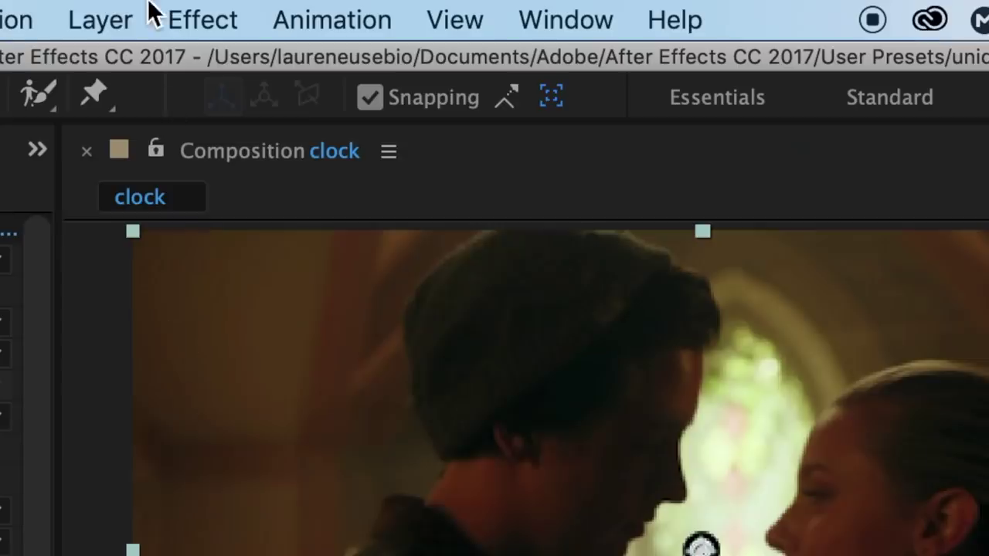
{"action": "left_click", "coordinate": [112, 14]}
{"action": "mouse_move", "coordinate": [126, 62]}
{"action": "left_click", "coordinate": [821, 253]}
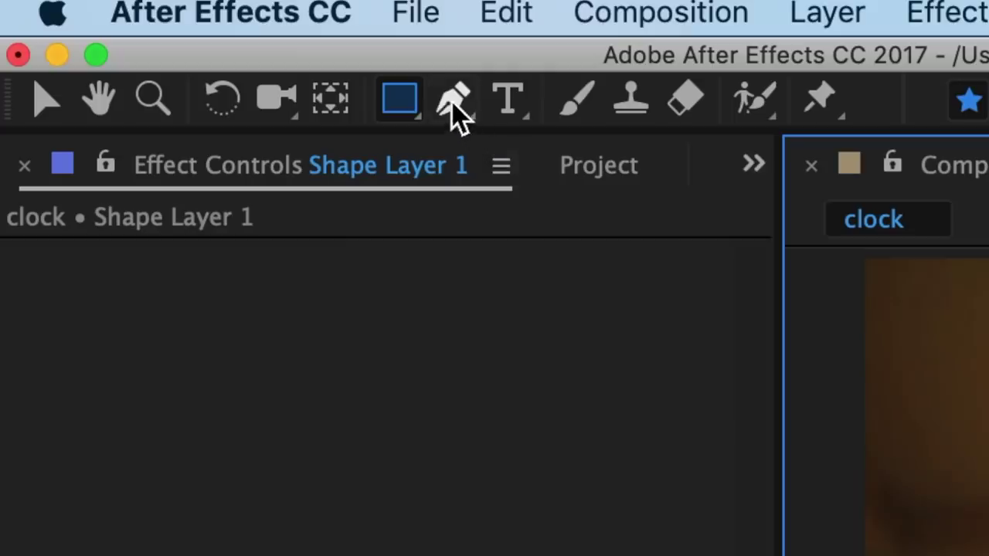
{"action": "left_click", "coordinate": [452, 105]}
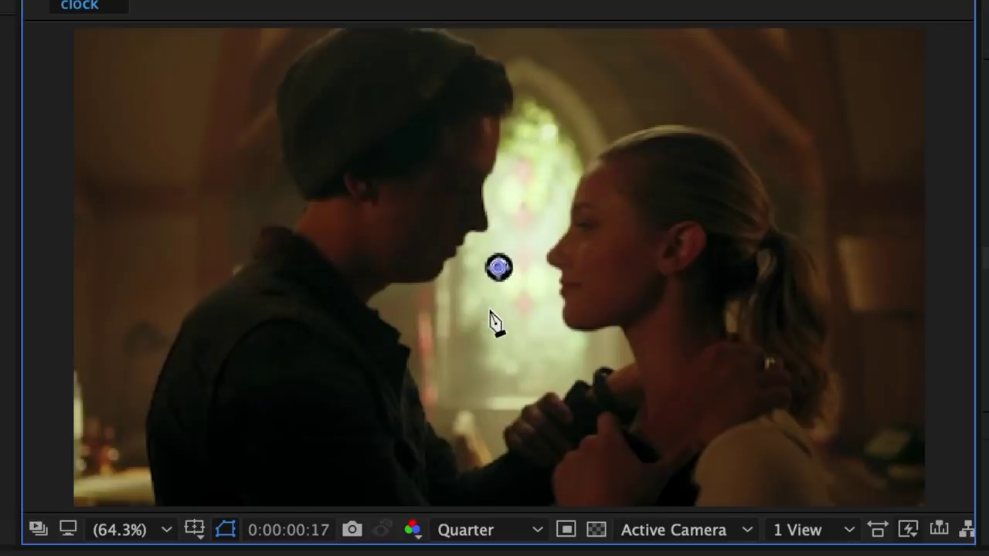
{"action": "left_click", "coordinate": [483, 294]}
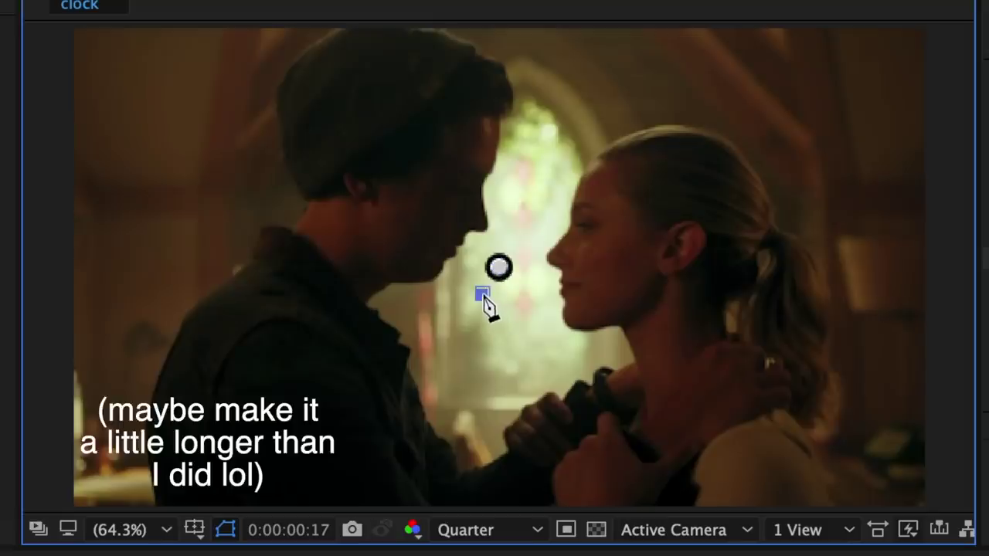
{"action": "left_click", "coordinate": [539, 203]}
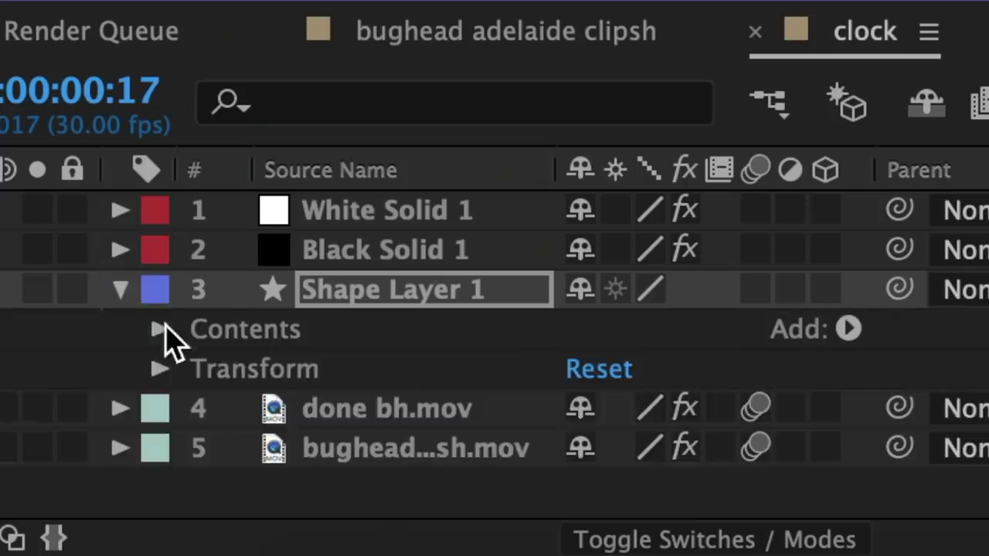
Step: Set the line's Stroke Width to 15 and its stroke color to black
{"action": "left_click", "coordinate": [160, 330]}
{"action": "left_click", "coordinate": [199, 369]}
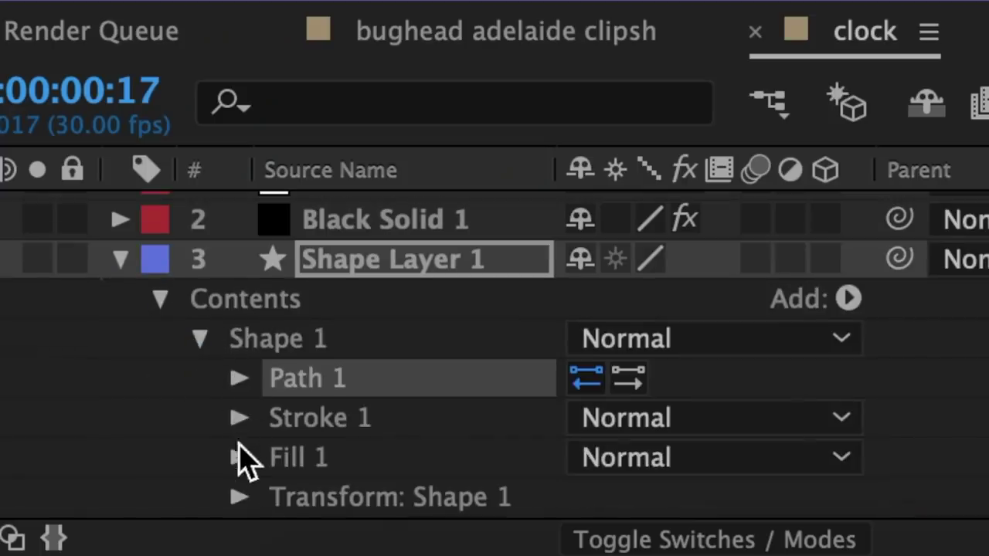
{"action": "left_click", "coordinate": [236, 418]}
{"action": "left_click", "coordinate": [591, 331]}
{"action": "type", "text": "15"}
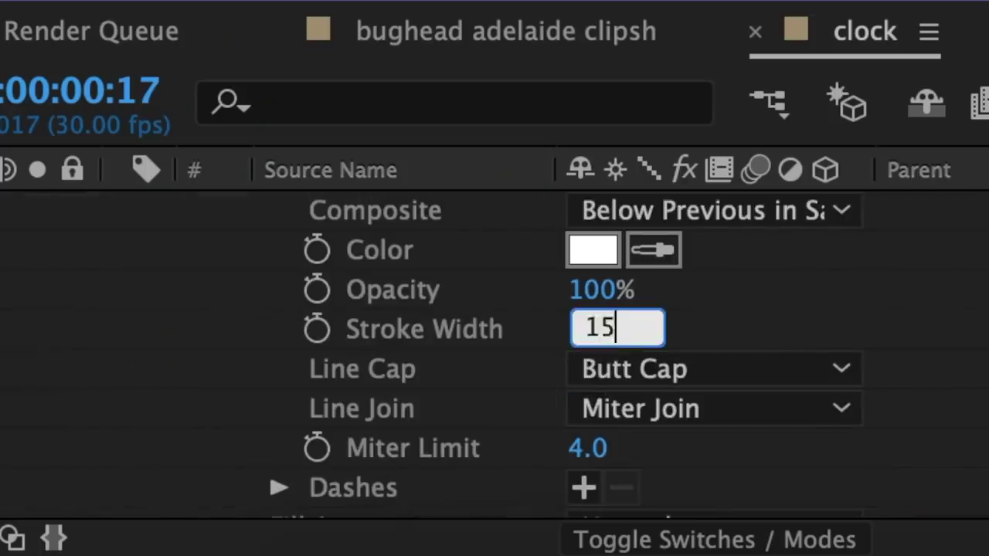
{"action": "key", "text": "Return"}
{"action": "left_click", "coordinate": [601, 251]}
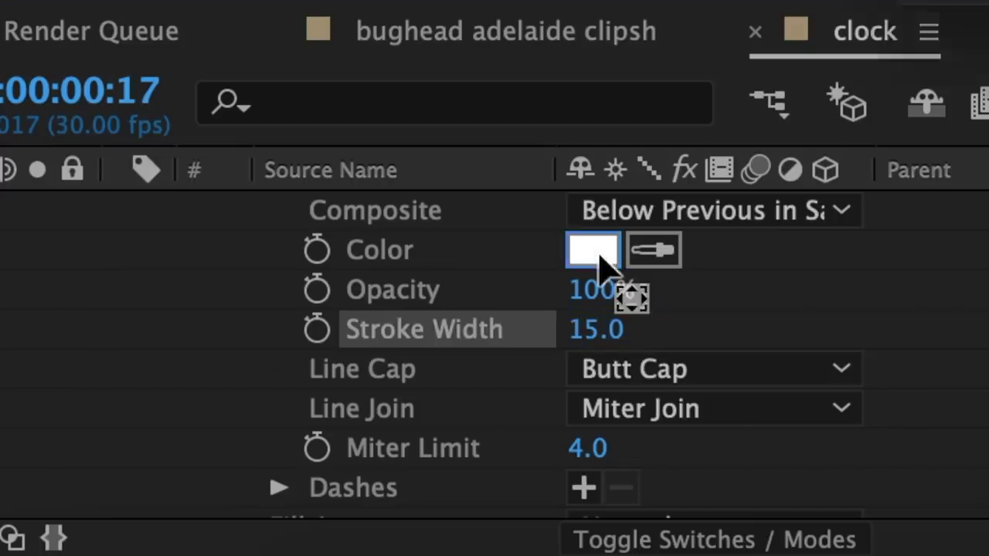
{"action": "left_click_drag", "start_coordinate": [425, 307], "coordinate": [522, 480]}
{"action": "left_click", "coordinate": [808, 126]}
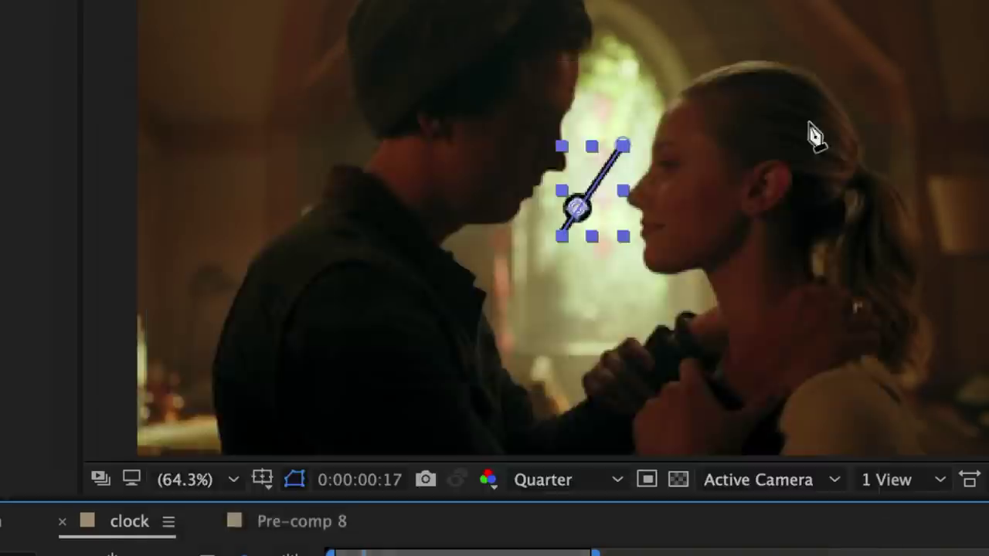
Step: Lengthen the diagonal line slightly and trim Shape Layer 1 to match the solids, ending at 0:00:01:08
{"action": "left_click", "coordinate": [42, 102]}
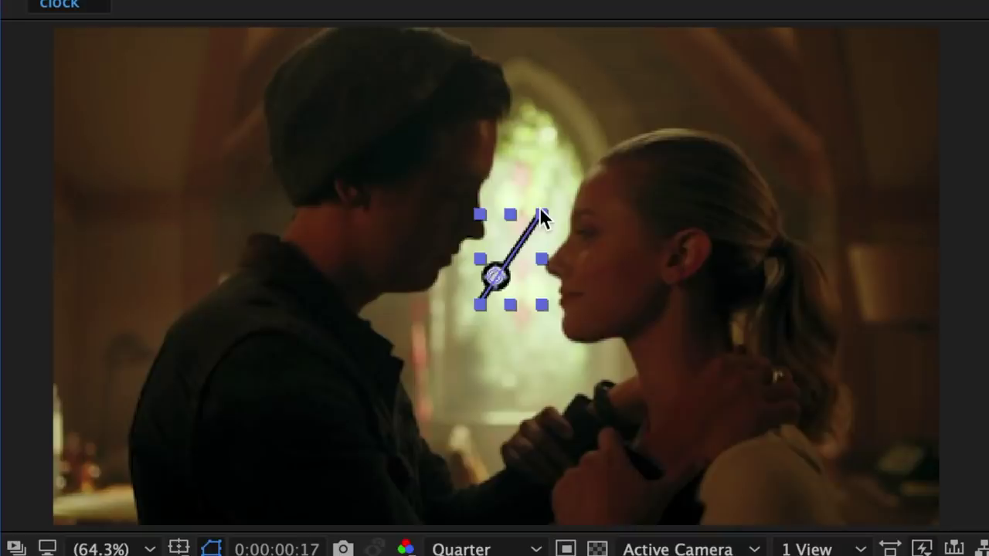
{"action": "left_click_drag", "start_coordinate": [541, 214], "coordinate": [545, 198]}
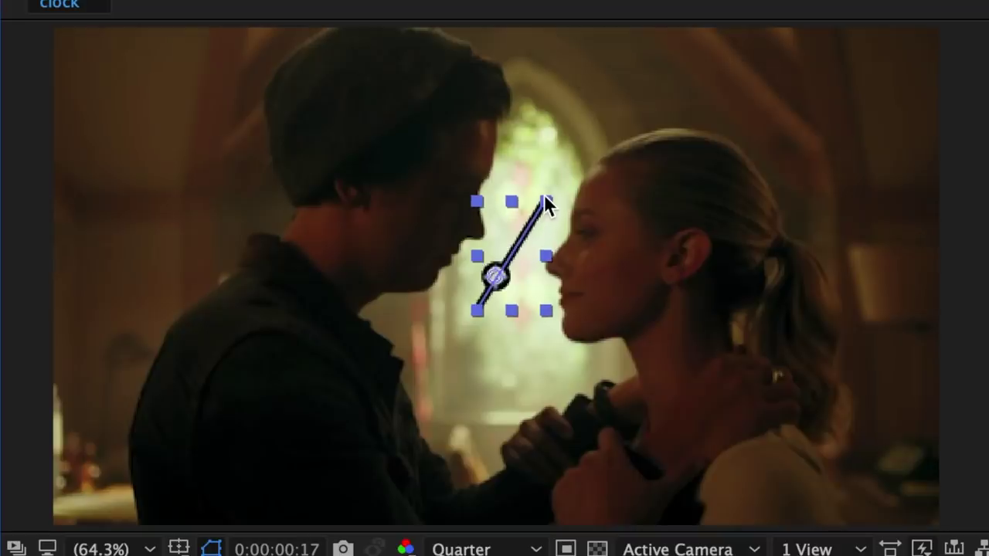
{"action": "left_click_drag", "start_coordinate": [241, 330], "coordinate": [399, 331]}
{"action": "left_click", "coordinate": [595, 188]}
{"action": "key", "text": "super+shift+d"}
{"action": "key", "text": "Delete"}
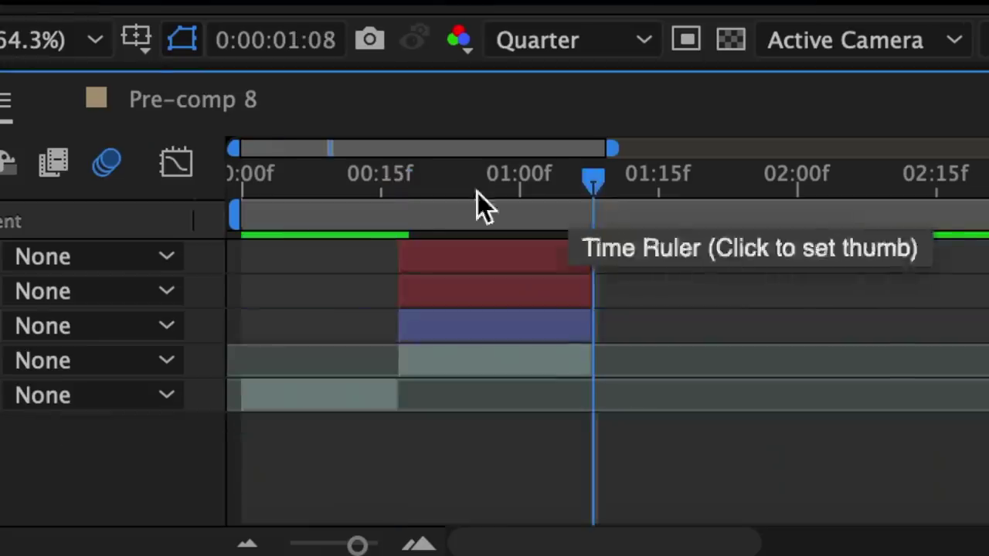
Step: Duplicate Shape Layer 1 at 0:00:00:17 and rotate the copy until its line lies horizontal as a second clock hand
{"action": "left_click", "coordinate": [399, 188]}
{"action": "left_click", "coordinate": [454, 327]}
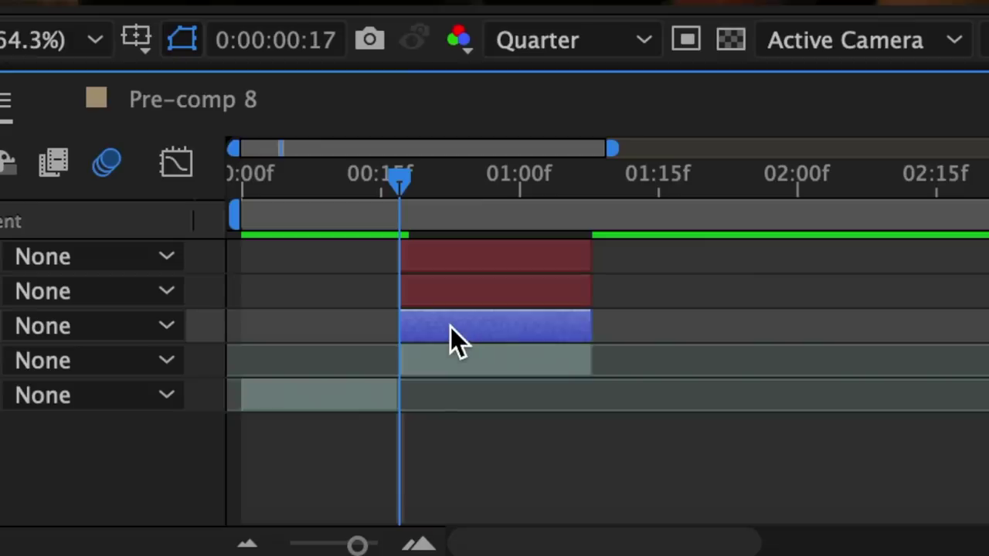
{"action": "key", "text": "ctrl+d"}
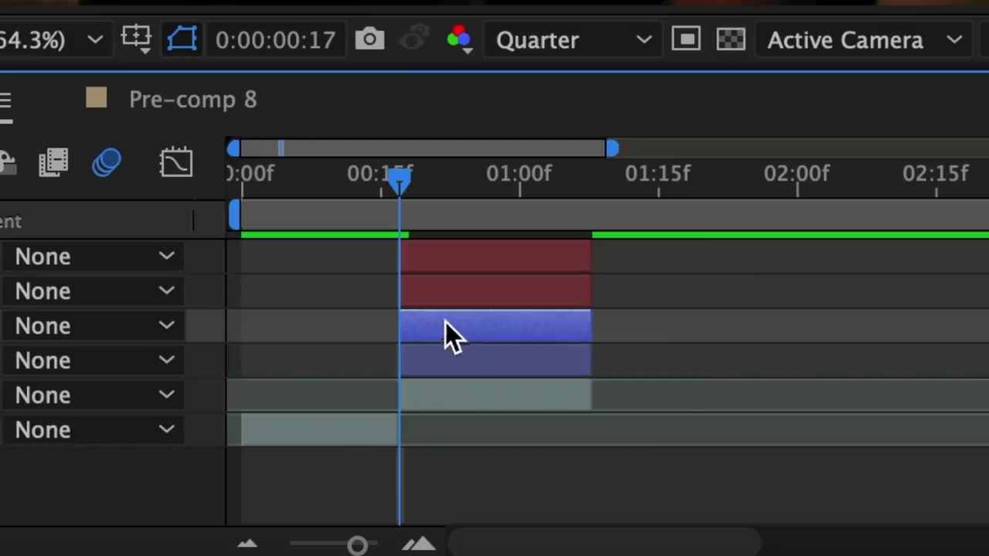
{"action": "key", "text": "r"}
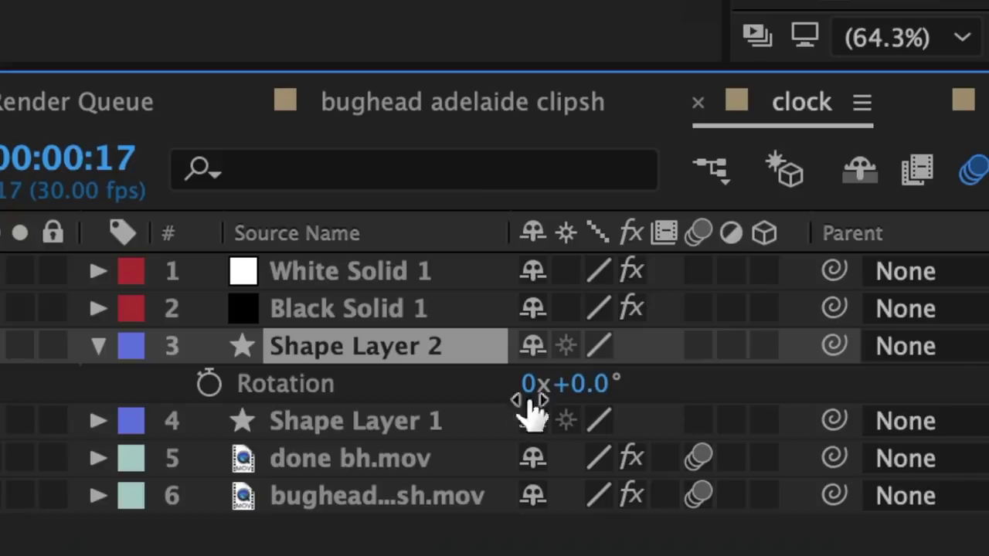
{"action": "left_click_drag", "start_coordinate": [531, 402], "coordinate": [669, 404]}
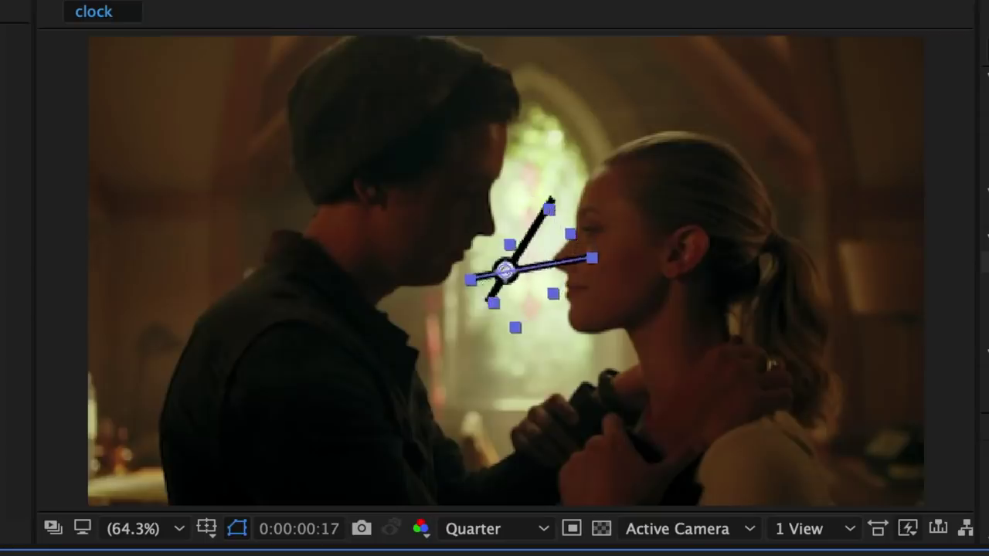
{"action": "key", "text": "ctrl+z"}
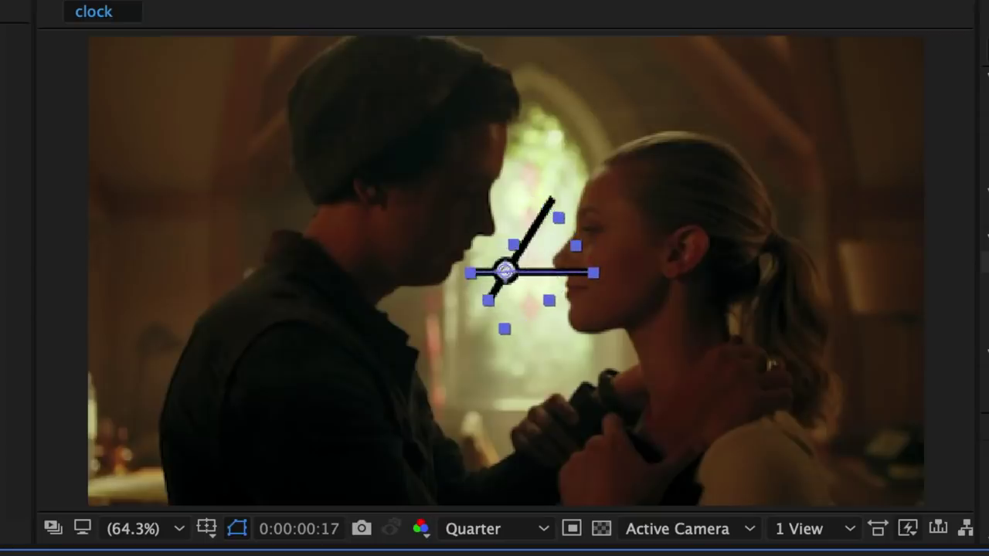
Step: Shorten the horizontal clock hand on Shape Layer 2 and enable motion blur for Shape Layer 1
{"action": "left_click_drag", "start_coordinate": [595, 276], "coordinate": [544, 272]}
{"action": "left_click", "coordinate": [541, 290]}
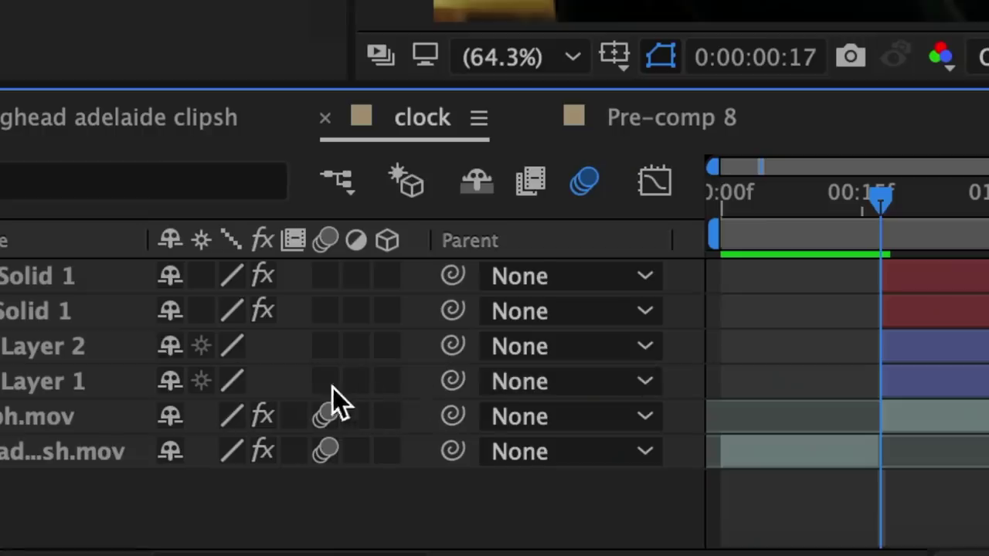
{"action": "left_click", "coordinate": [325, 381]}
Step: Keyframe Shape Layer 1's Rotation at 0:00:00:17 and increase the rotation at 0:00:01:07 so the hand spins
{"action": "left_click", "coordinate": [950, 385]}
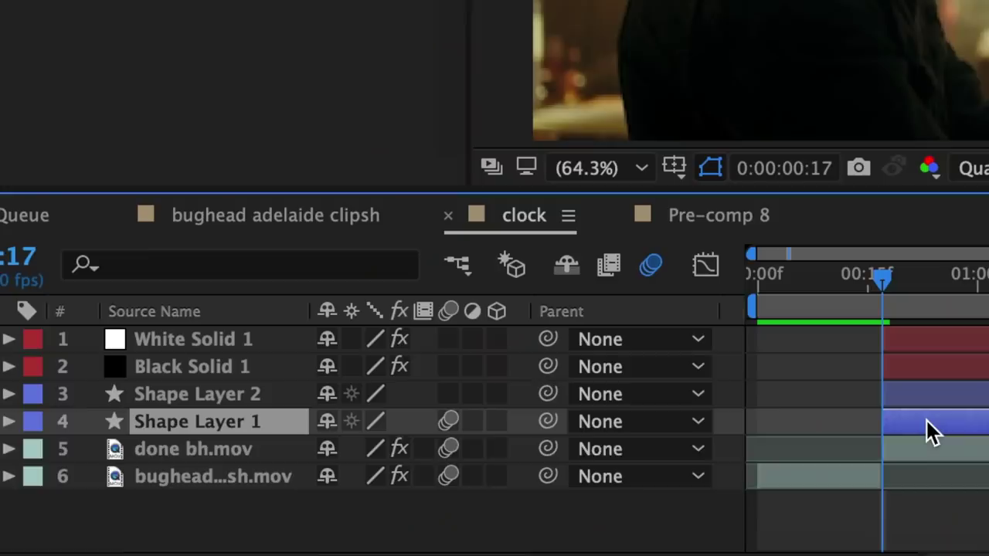
{"action": "key", "text": "r"}
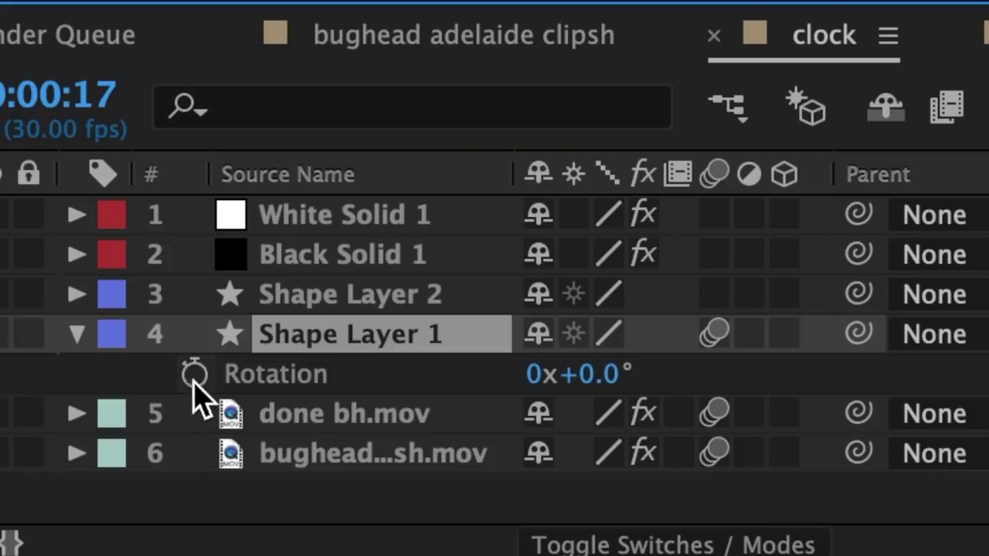
{"action": "left_click", "coordinate": [194, 375]}
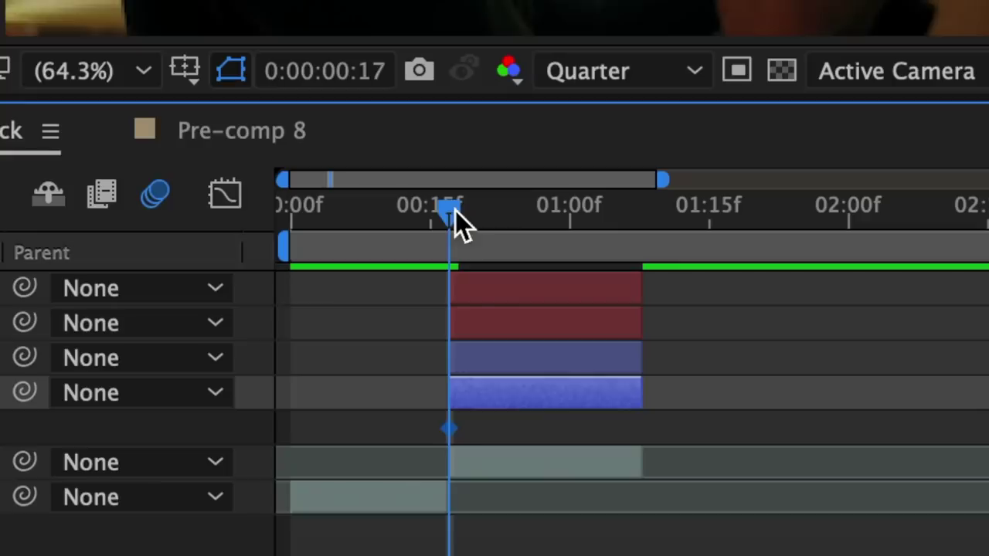
{"action": "left_click_drag", "start_coordinate": [455, 210], "coordinate": [639, 222]}
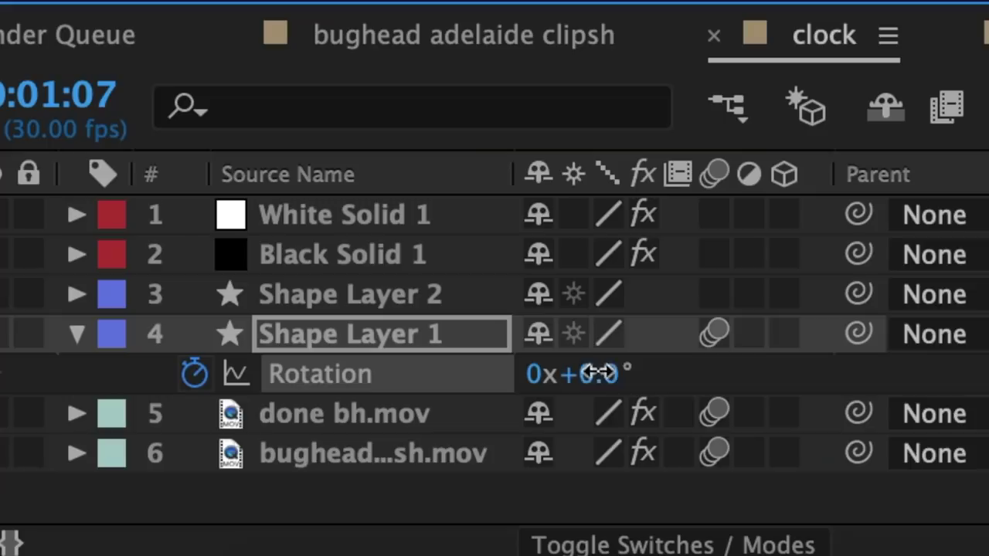
{"action": "left_click_drag", "start_coordinate": [599, 373], "coordinate": [935, 411]}
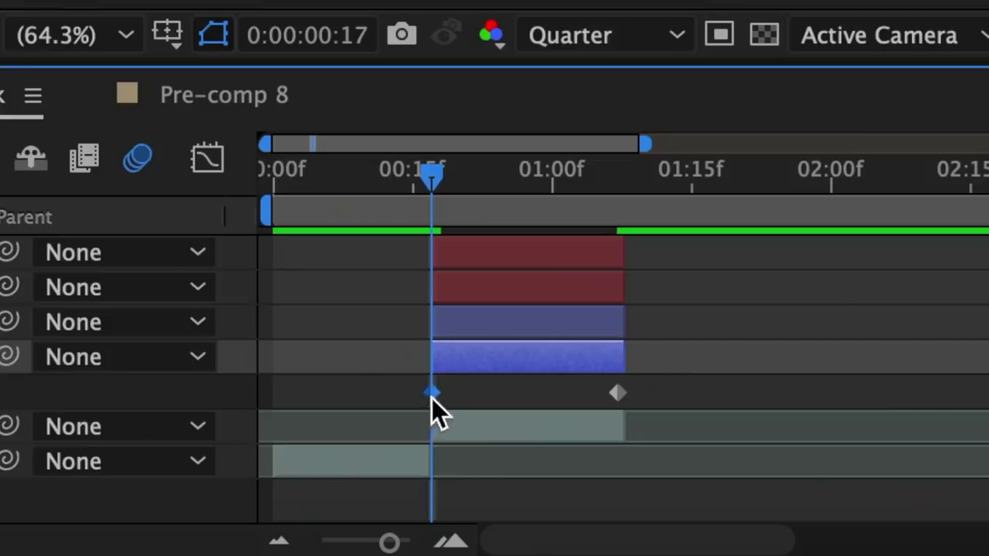
Step: Move Shape Layer 1's first Rotation keyframe to 0:00:00:13 and the last one past the layer's end, and preview the spin
{"action": "left_click_drag", "start_coordinate": [432, 394], "coordinate": [396, 395]}
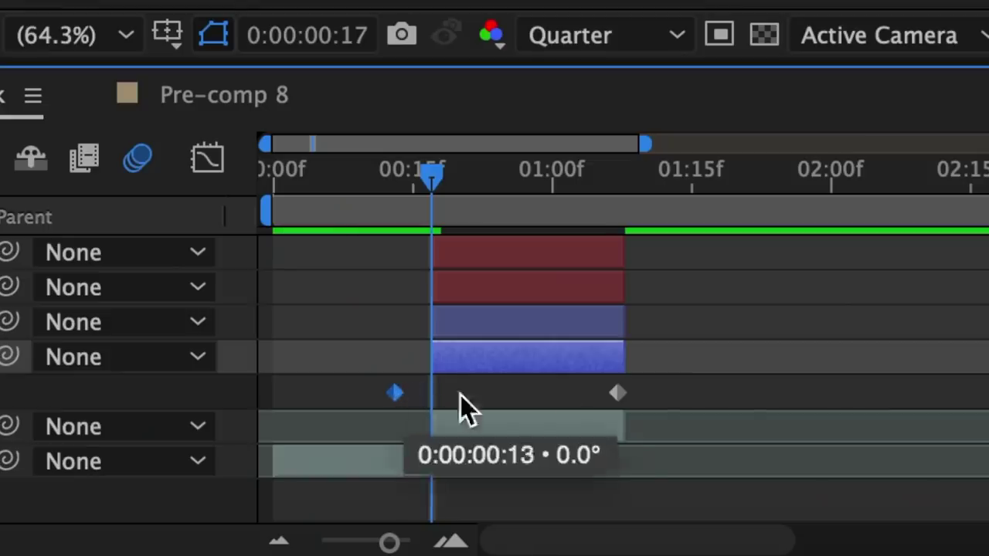
{"action": "left_click_drag", "start_coordinate": [617, 395], "coordinate": [662, 394]}
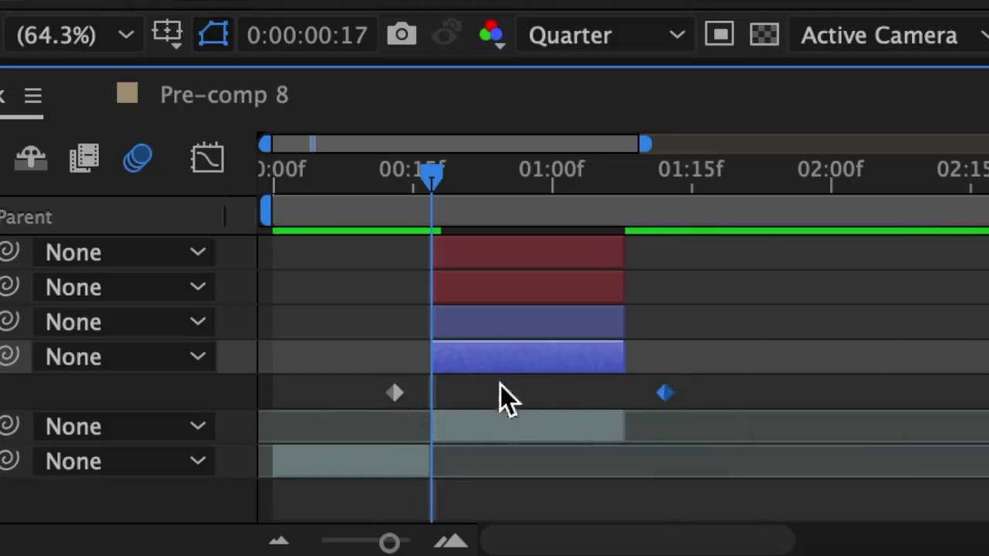
{"action": "key", "text": "space"}
{"action": "key", "text": "space"}
{"action": "key", "text": "u"}
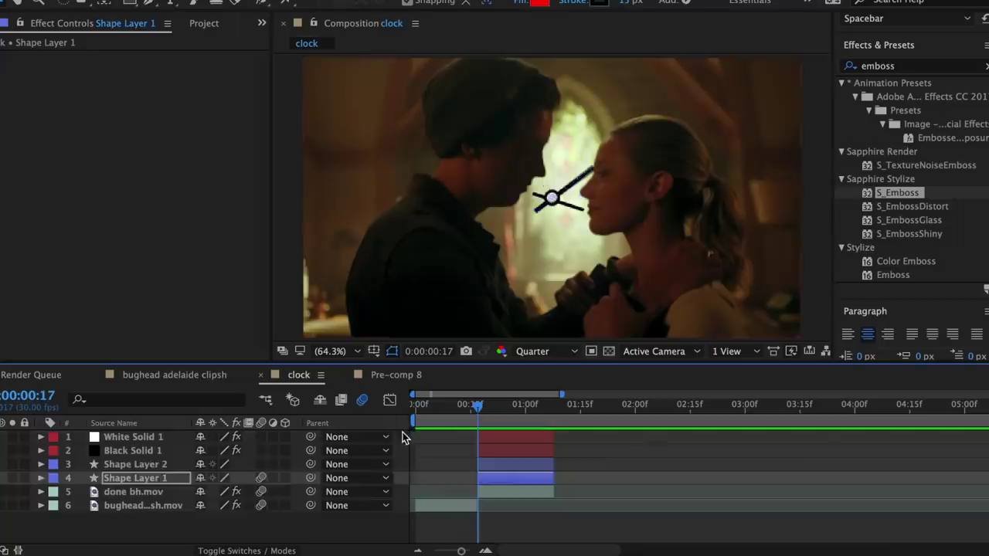
Step: Pre-compose the two solids, both shape layers and done bh.mov into Pre-comp 9 and preview the composition
{"action": "left_click_drag", "start_coordinate": [244, 245], "coordinate": [467, 391]}
{"action": "right_click", "coordinate": [509, 355]}
{"action": "left_click", "coordinate": [541, 506]}
{"action": "left_click", "coordinate": [634, 328]}
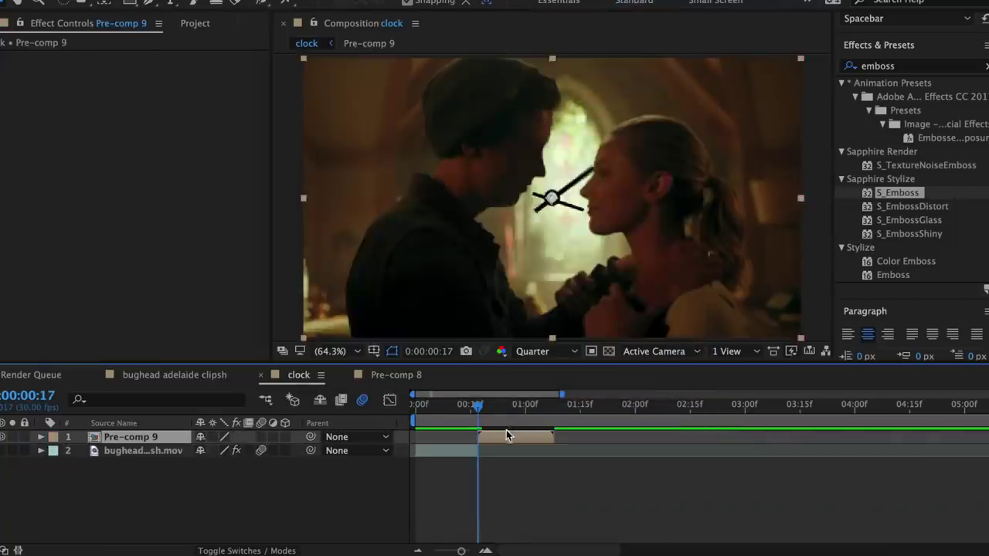
{"action": "key", "text": "space"}
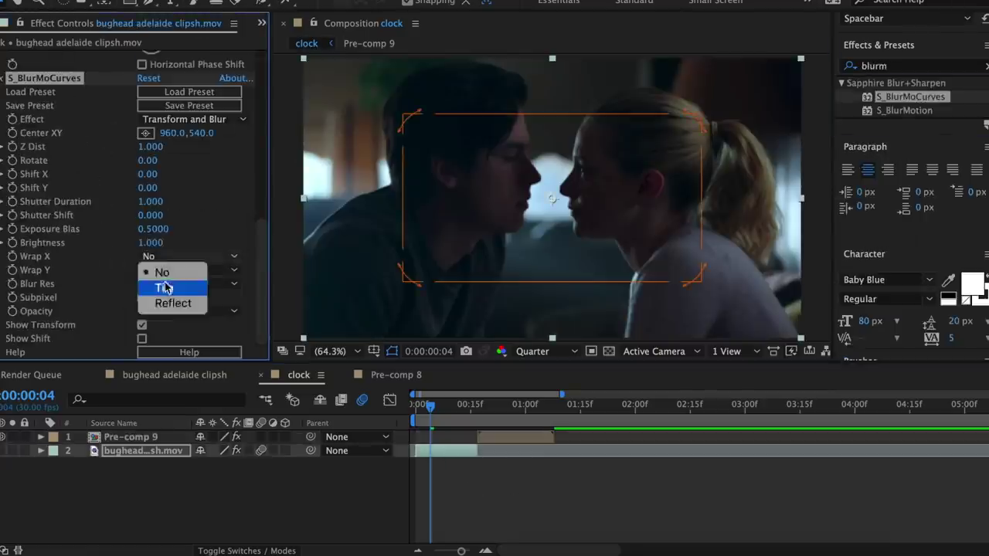
Step: On the bughead clip, set S_BlurMoCurves wrapping to Reflect and ease the Shift Y keyframes that reach 380 at 0:00:00:16
{"action": "left_click", "coordinate": [164, 302]}
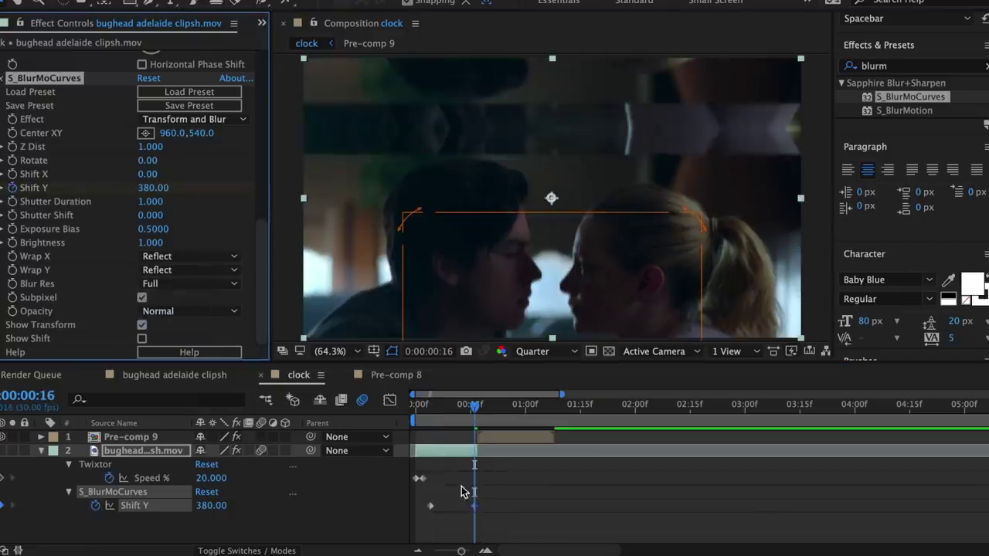
{"action": "right_click", "coordinate": [424, 506]}
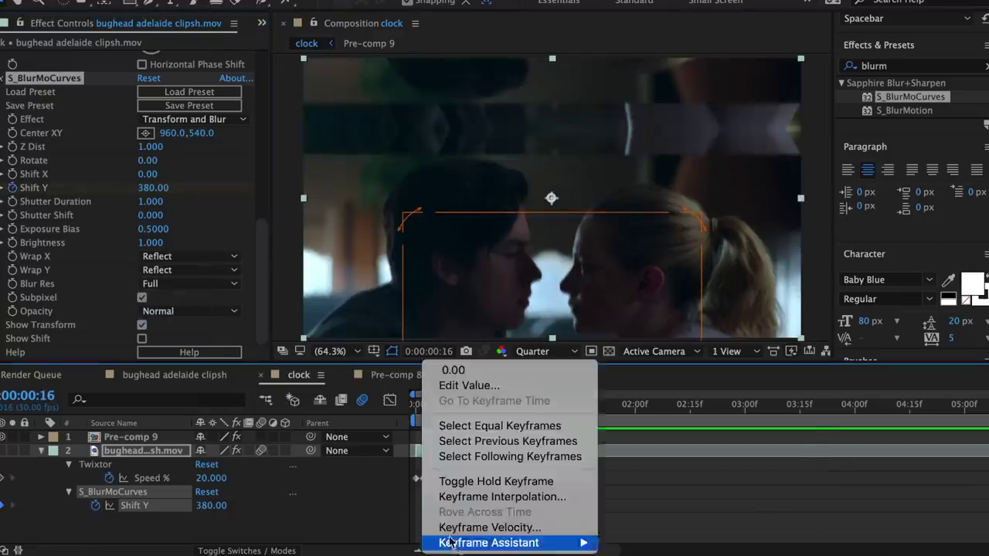
{"action": "left_click", "coordinate": [649, 533]}
Step: Reshape the bughead clip's Shift Y value curve to start slowly and rise steeply into the last keyframe
{"action": "key", "text": "shift+F3"}
{"action": "left_click", "coordinate": [540, 534]}
{"action": "left_click", "coordinate": [581, 391]}
{"action": "left_click_drag", "start_coordinate": [462, 551], "coordinate": [465, 551]}
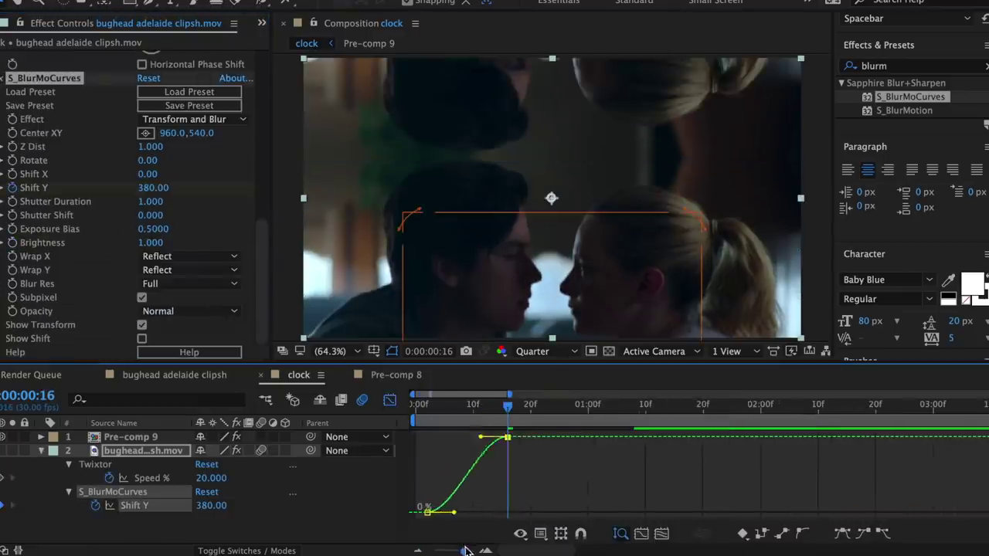
{"action": "left_click_drag", "start_coordinate": [481, 438], "coordinate": [507, 495]}
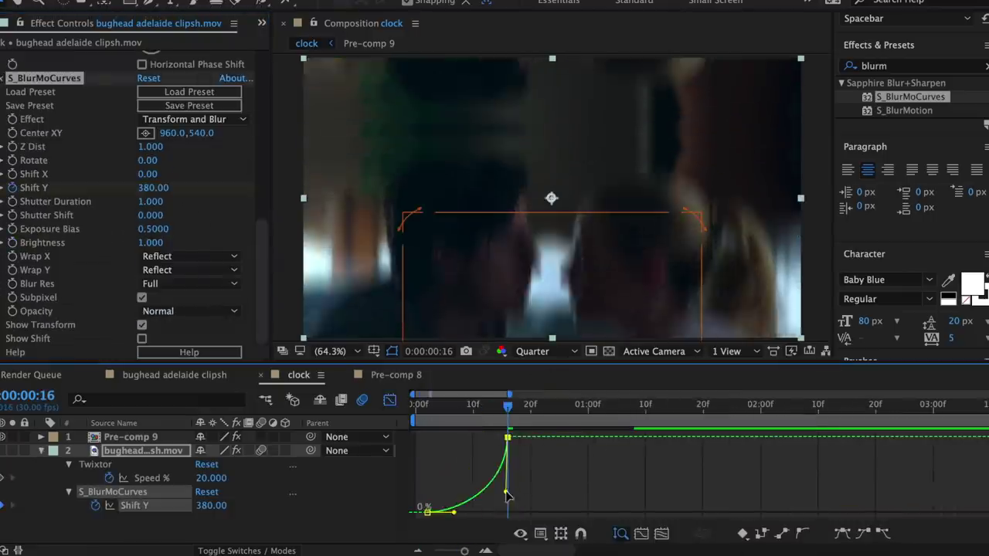
{"action": "left_click_drag", "start_coordinate": [452, 513], "coordinate": [490, 512]}
{"action": "key", "text": "shift+F3"}
{"action": "key", "text": "u"}
Step: On Pre-comp 9, set S_BlurMoCurves wrapping to Reflect and keyframe Shift Y from -490 at 0:00:00:17 to 0 at 0:00:01:05
{"action": "left_click_drag", "start_coordinate": [508, 406], "coordinate": [513, 421]}
{"action": "left_click", "coordinate": [541, 436]}
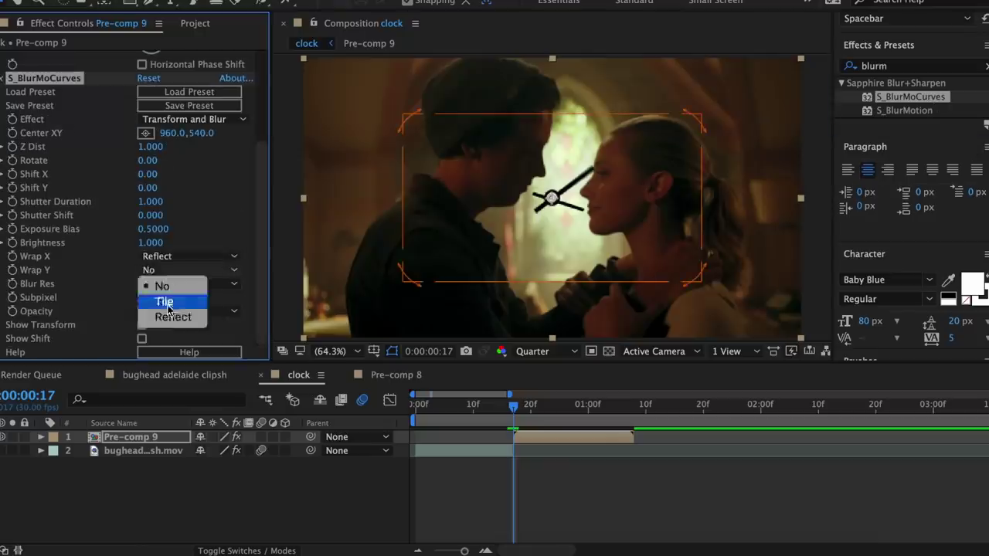
{"action": "left_click", "coordinate": [164, 317]}
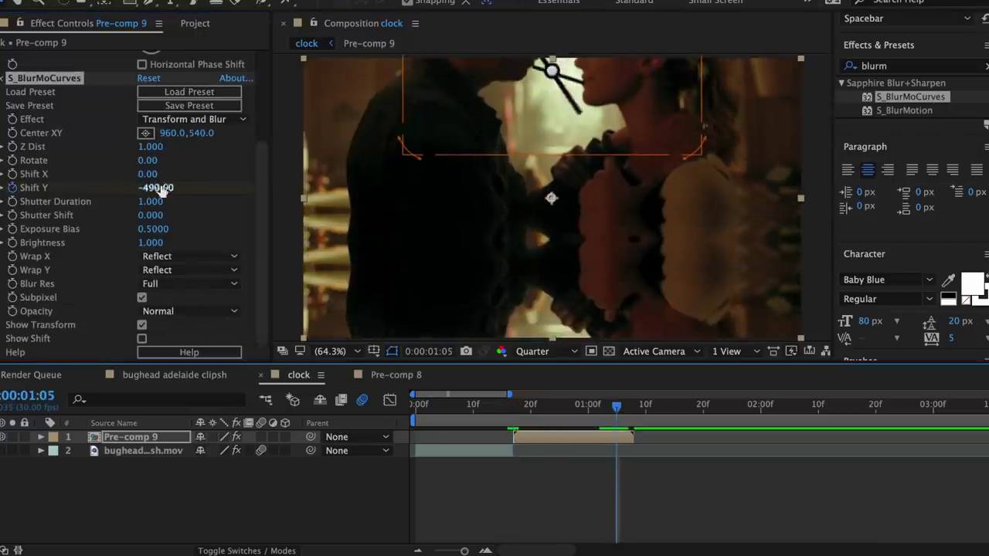
{"action": "type", "text": "0"}
{"action": "key", "text": "Return"}
{"action": "key", "text": "u"}
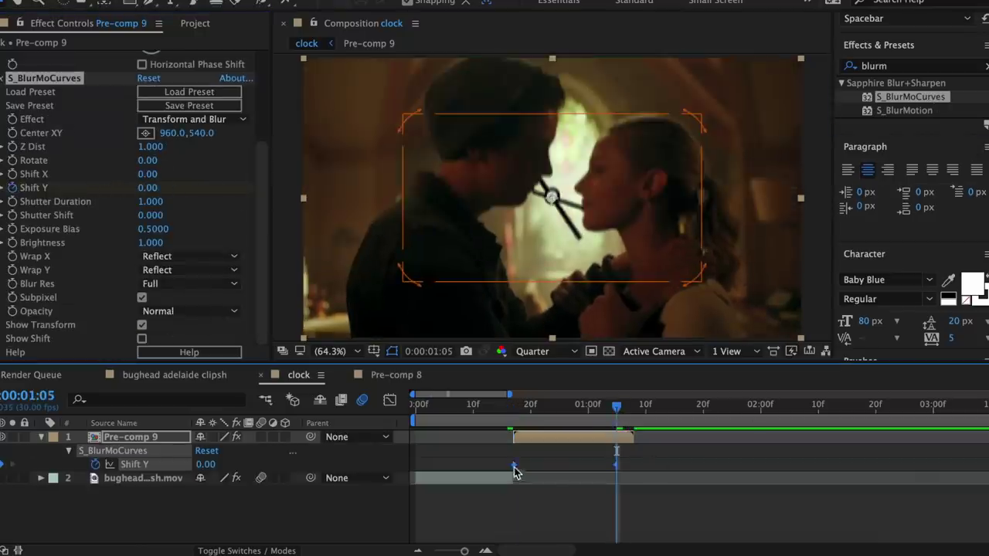
{"action": "key", "text": "shift+F3"}
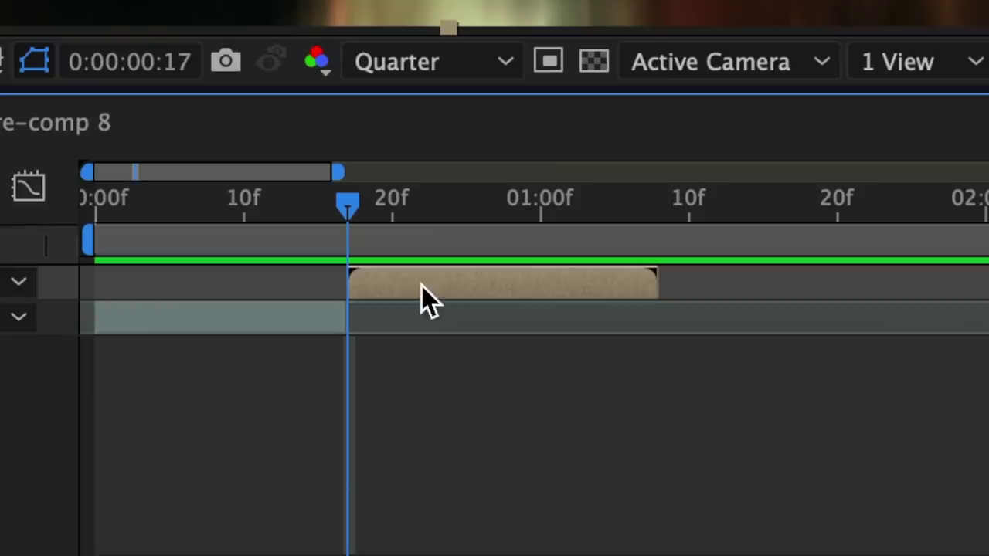
Step: Duplicate Pre-comp 9 and apply Motion Tile to the lower copy with Output Width 250, Output Height 250 and Mirror Edges
{"action": "key", "text": "ctrl+d"}
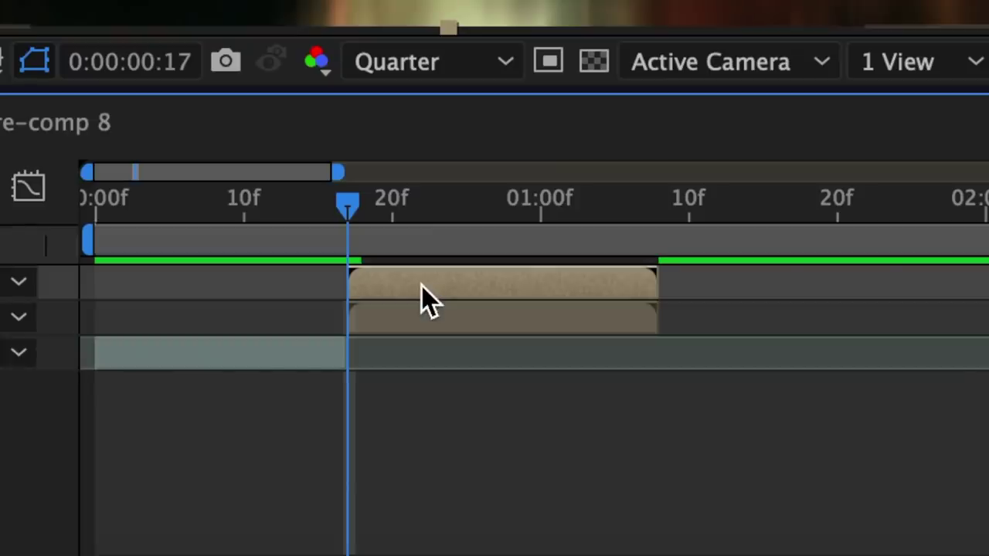
{"action": "left_click", "coordinate": [430, 321]}
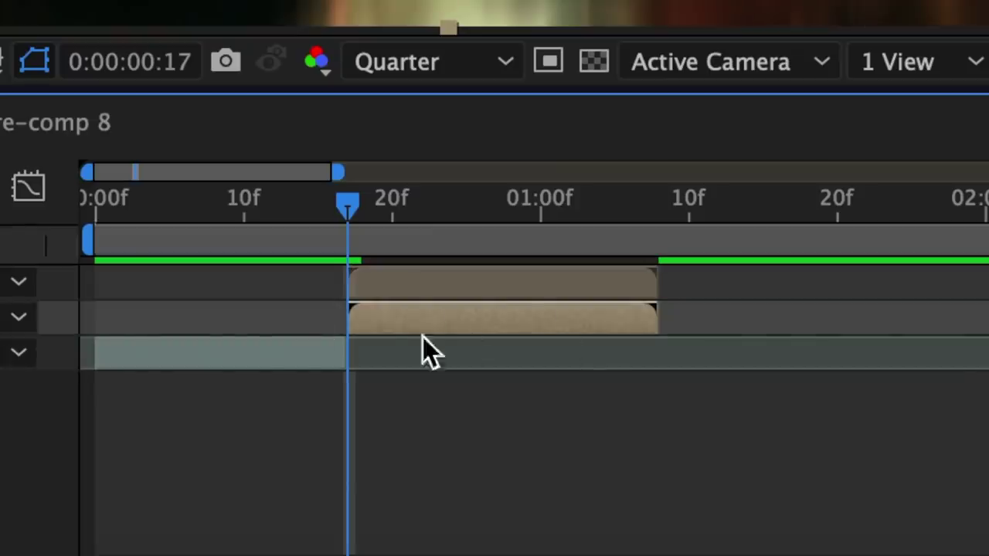
{"action": "type", "text": "motion"}
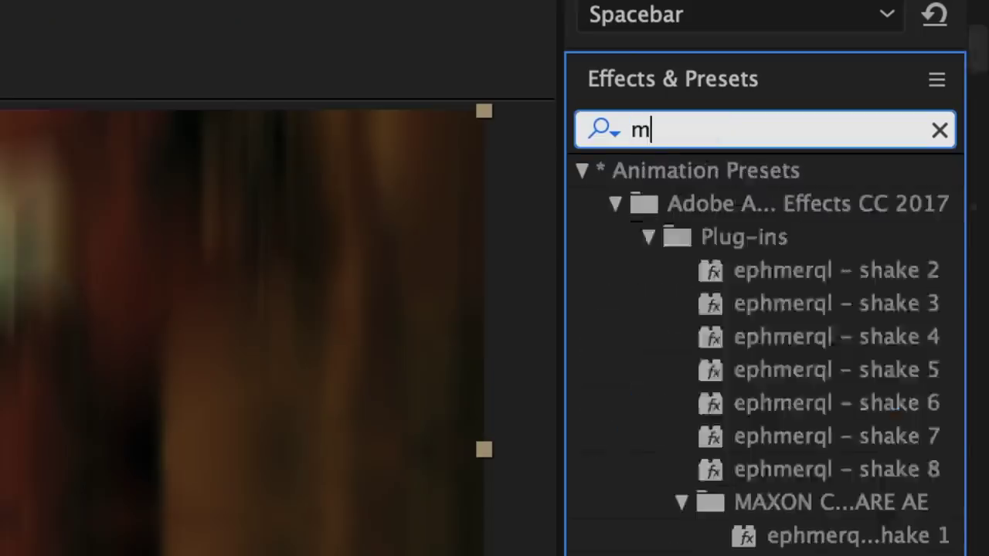
{"action": "left_click", "coordinate": [148, 266]}
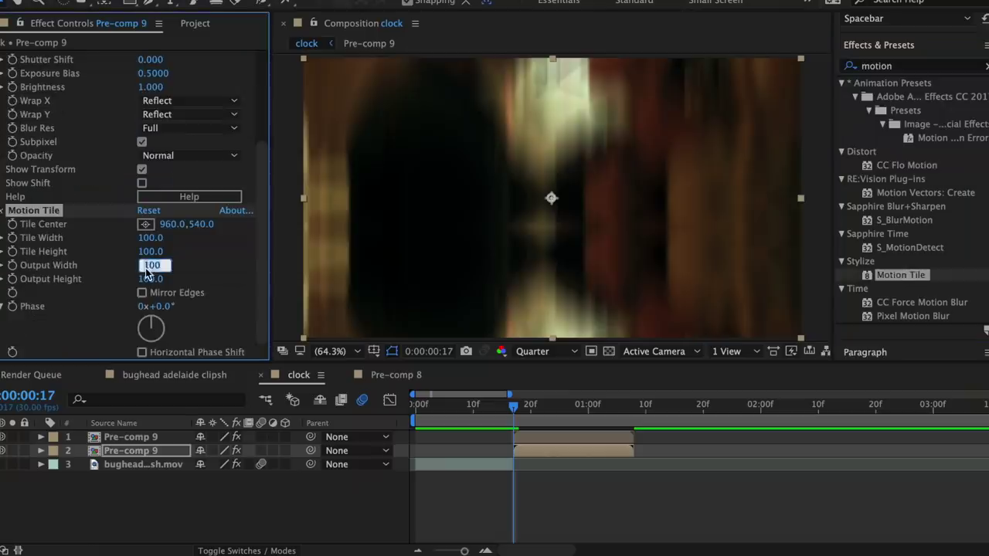
{"action": "type", "text": "250"}
{"action": "key", "text": "Return"}
{"action": "left_click", "coordinate": [148, 280]}
{"action": "type", "text": "250"}
{"action": "key", "text": "Return"}
{"action": "left_click", "coordinate": [141, 293]}
Step: Apply the Black & White effect and the Flip + Flop preset to the lower Pre-comp 9
{"action": "left_click", "coordinate": [912, 66]}
{"action": "type", "text": "black"}
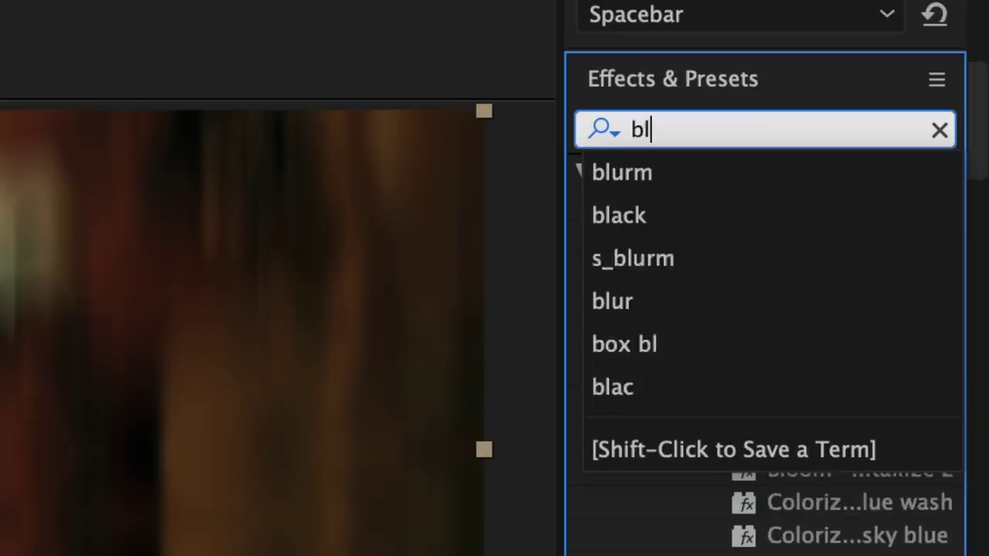
{"action": "left_click_drag", "start_coordinate": [904, 166], "coordinate": [554, 451]}
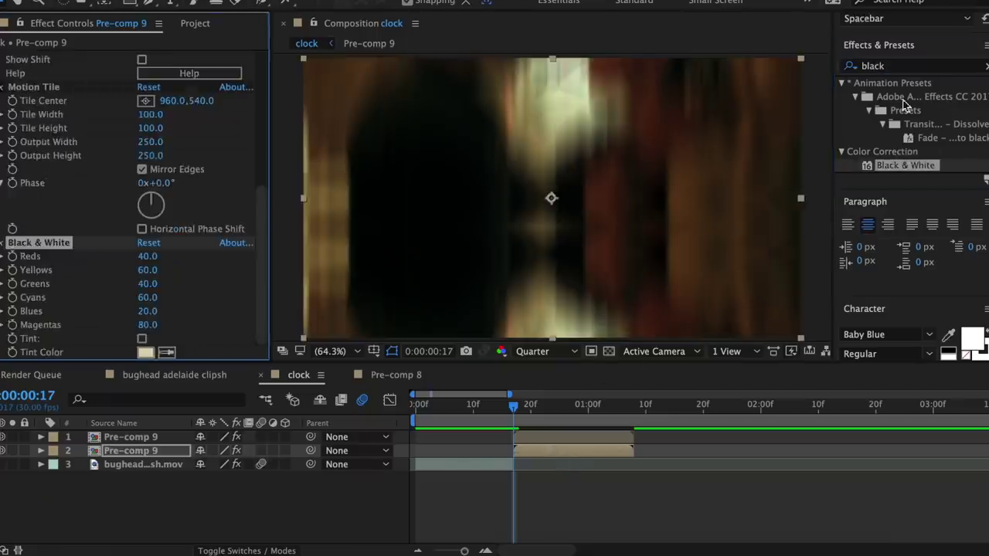
{"action": "left_click", "coordinate": [912, 66]}
{"action": "type", "text": "flip"}
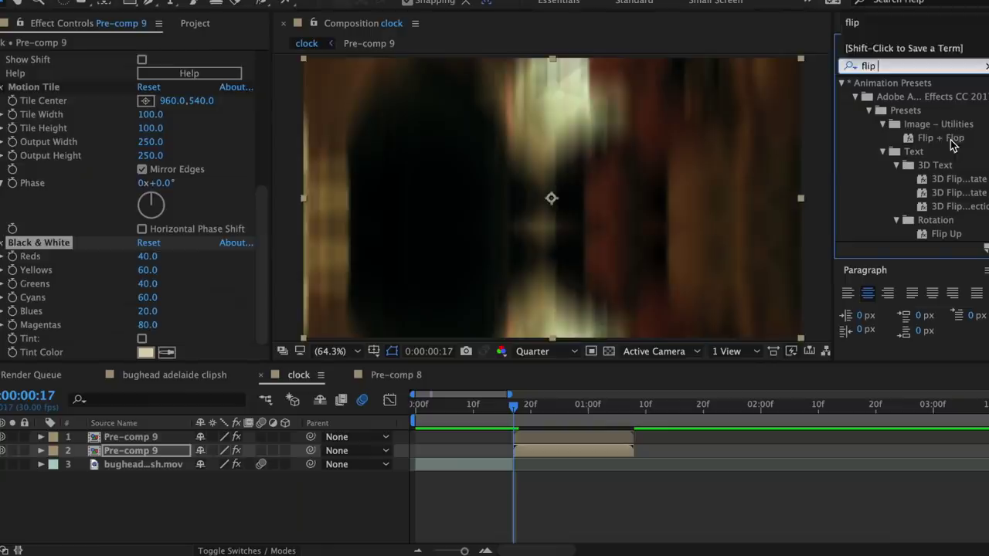
{"action": "left_click_drag", "start_coordinate": [847, 281], "coordinate": [583, 453]}
Step: Apply Camera Lens Blur to the lower Pre-comp 9 with a Blur Radius of 30
{"action": "left_click", "coordinate": [696, 97]}
{"action": "type", "text": "camera"}
{"action": "left_click_drag", "start_coordinate": [729, 256], "coordinate": [610, 452]}
{"action": "left_click", "coordinate": [144, 107]}
{"action": "type", "text": "30"}
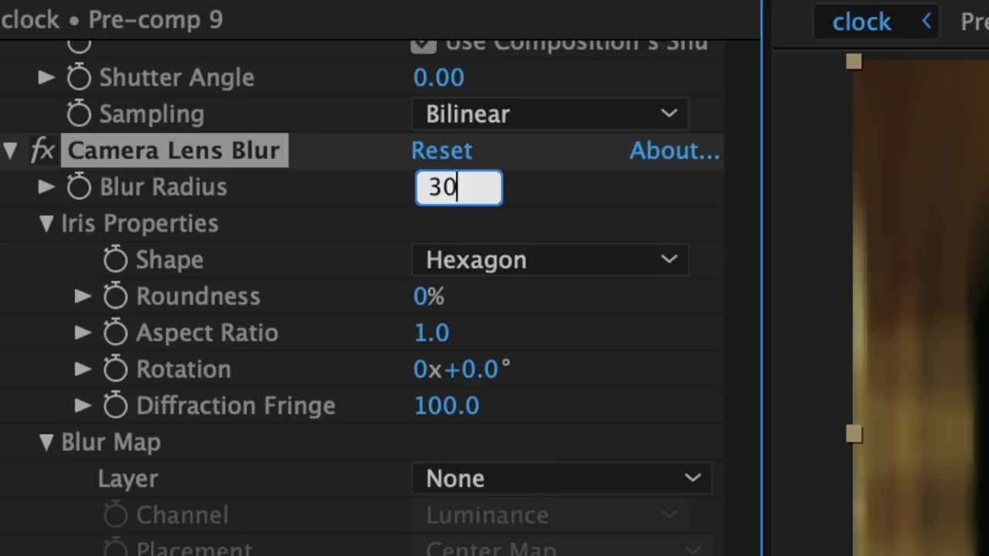
{"action": "key", "text": "Return"}
Step: Apply S_Sparkles to the lower Pre-comp 9 and open its Brightness value for editing
{"action": "key", "text": "super+f"}
{"action": "type", "text": "spar"}
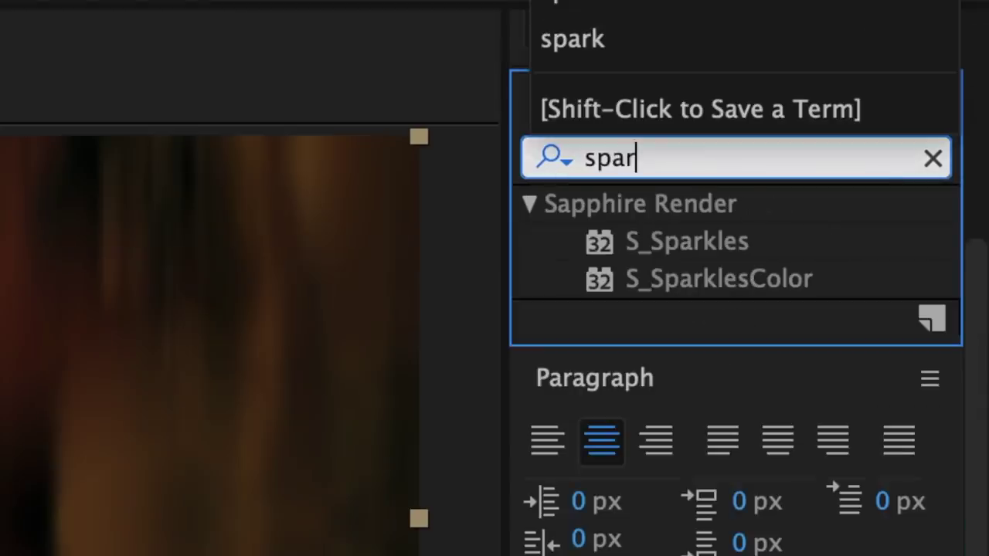
{"action": "type", "text": "kl"}
{"action": "left_click_drag", "start_coordinate": [711, 246], "coordinate": [539, 454]}
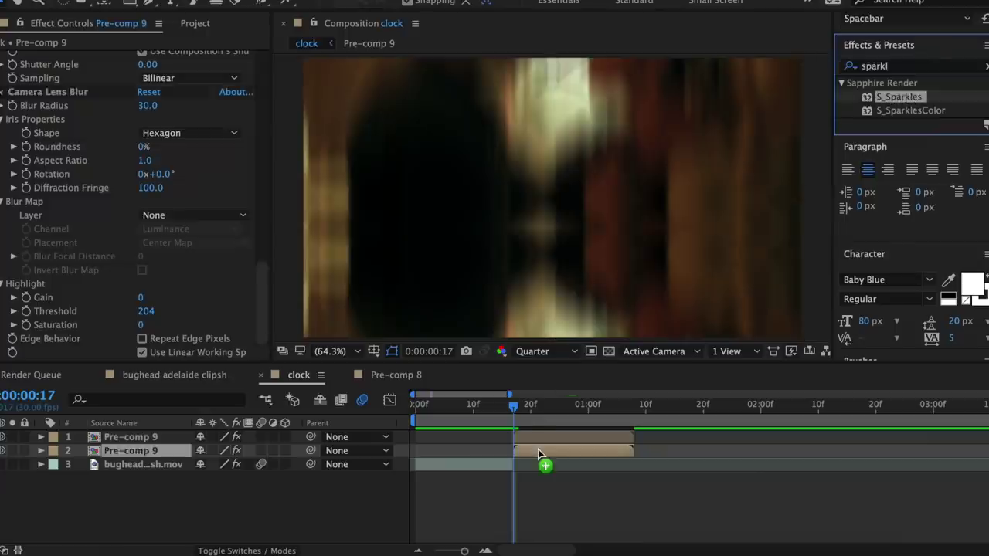
{"action": "left_click", "coordinate": [154, 171]}
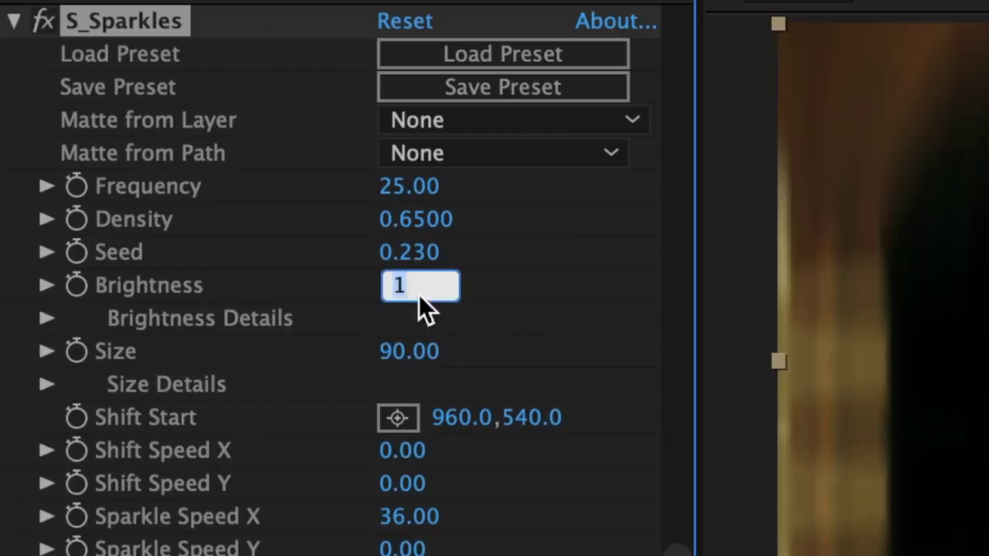
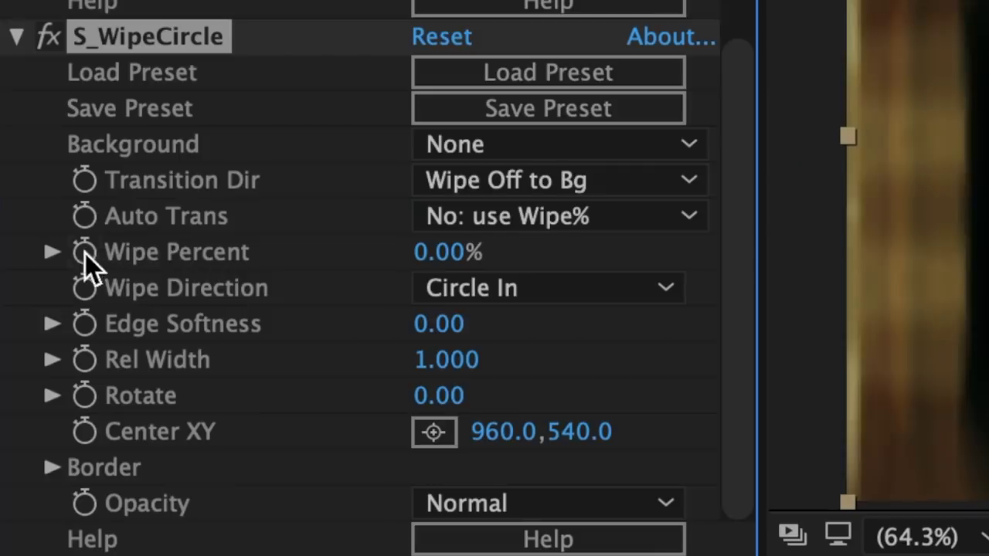
Step: Keyframe S_WipeCircle's Wipe Percent on the upper Pre-comp 9 from 0% at 0:00:00:17 to 45% at 0:00:01:07
{"action": "left_click", "coordinate": [85, 253]}
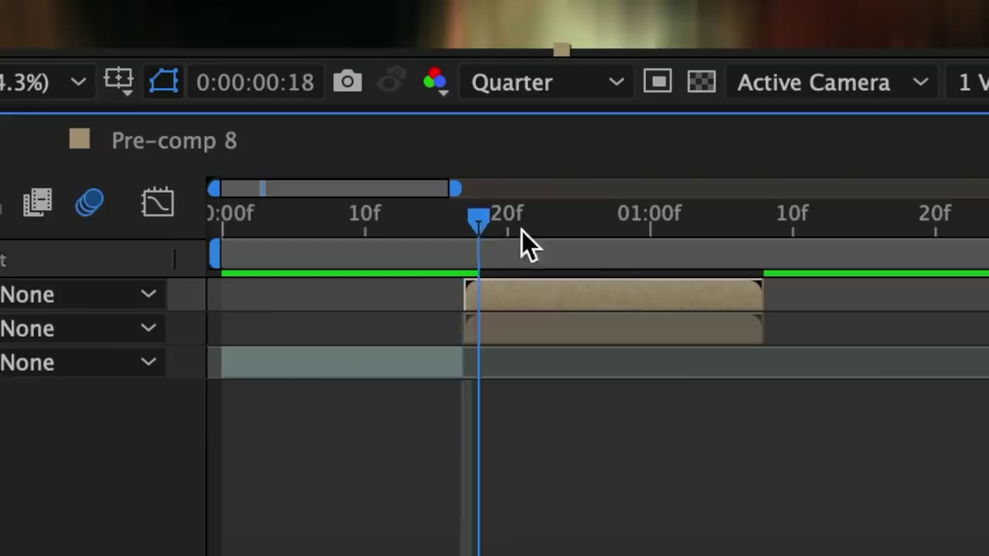
{"action": "left_click_drag", "start_coordinate": [526, 238], "coordinate": [761, 274]}
{"action": "left_click", "coordinate": [447, 253]}
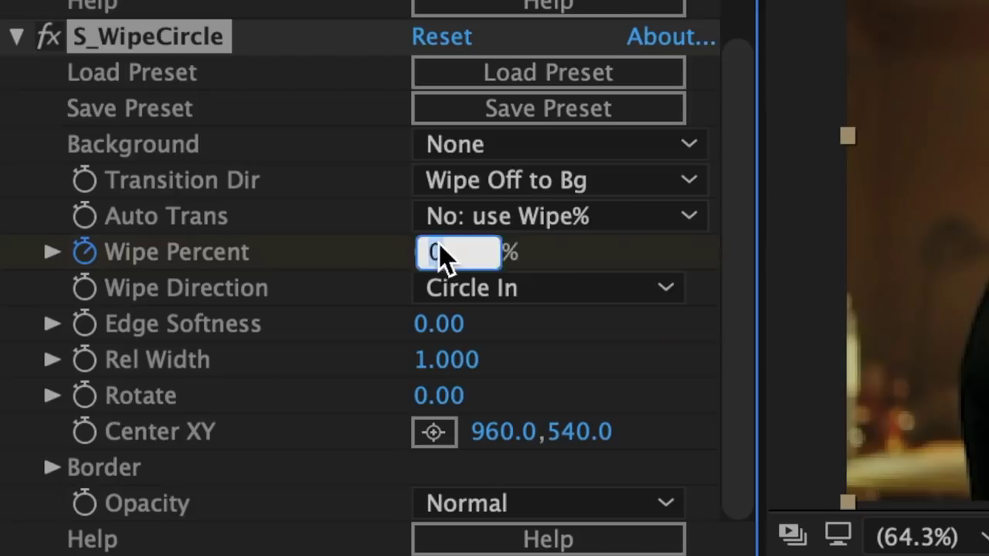
{"action": "type", "text": "45"}
{"action": "key", "text": "Return"}
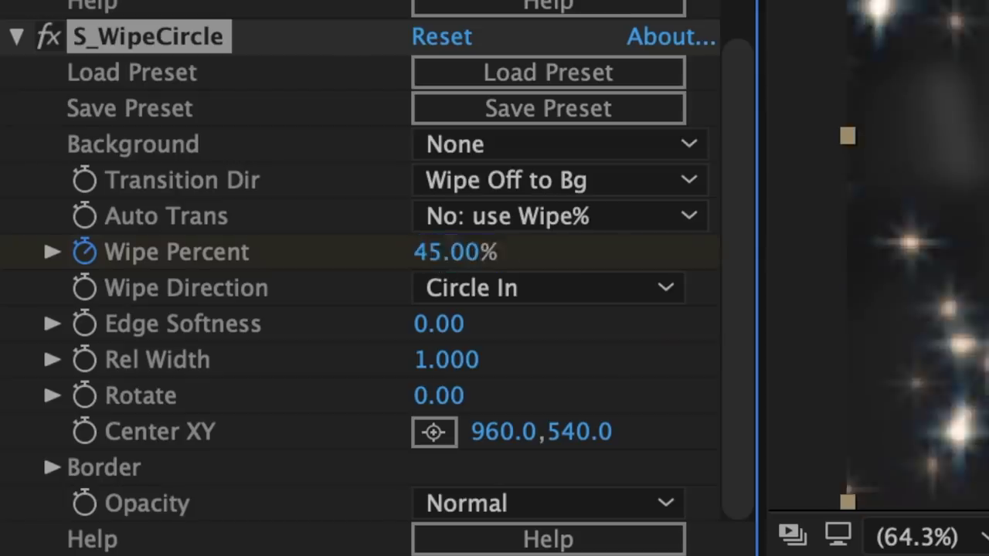
Step: Easy-ease the upper Pre-comp 9's Wipe Percent keyframes and reshape their speed graph so the speed peaks early
{"action": "left_click_drag", "start_coordinate": [692, 380], "coordinate": [264, 398]}
{"action": "right_click", "coordinate": [341, 398]}
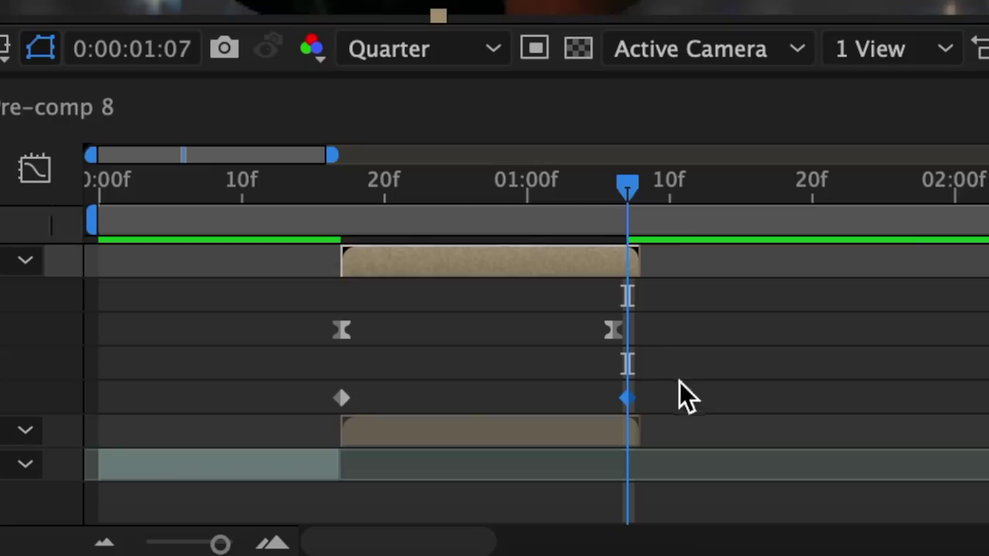
{"action": "mouse_move", "coordinate": [104, 522]}
{"action": "left_click", "coordinate": [662, 314]}
{"action": "left_click", "coordinate": [51, 172]}
{"action": "left_click", "coordinate": [376, 500]}
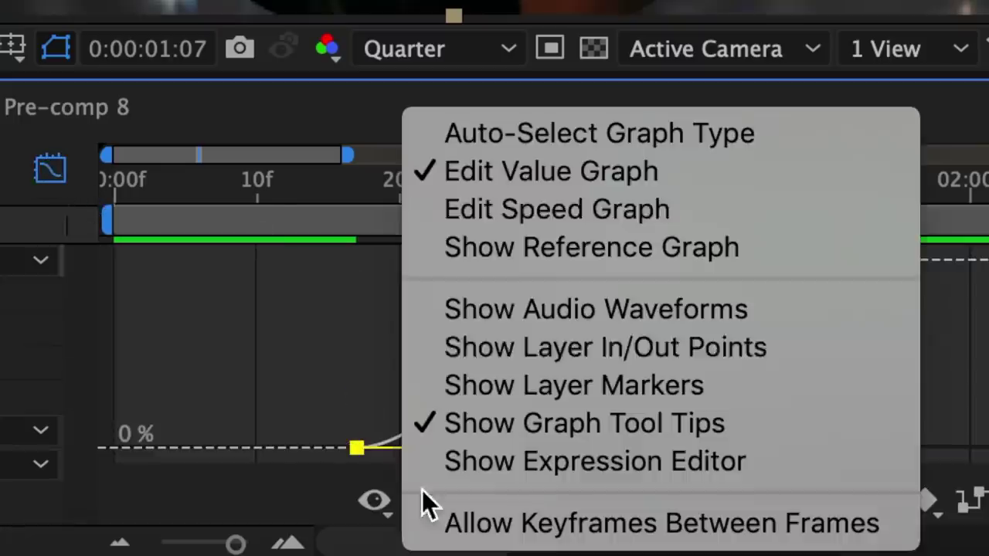
{"action": "left_click", "coordinate": [567, 220]}
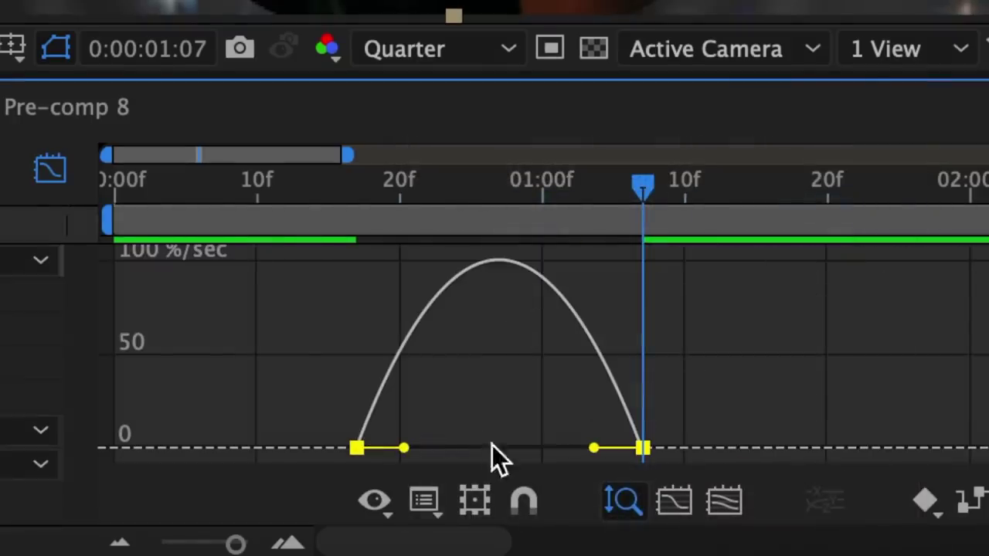
{"action": "left_click_drag", "start_coordinate": [404, 448], "coordinate": [368, 448]}
{"action": "left_click_drag", "start_coordinate": [594, 448], "coordinate": [510, 450]}
{"action": "key", "text": "shift+F3"}
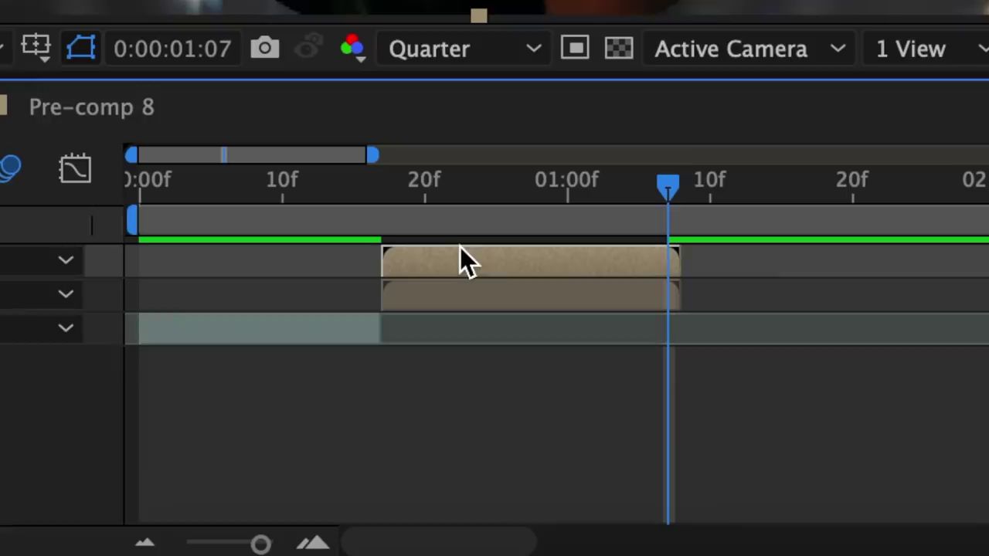
Step: Duplicate the upper Pre-comp 9 and set the middle copy's end-keyframe Wipe Percent to 21% at 0:00:01:06
{"action": "key", "text": "ctrl+d"}
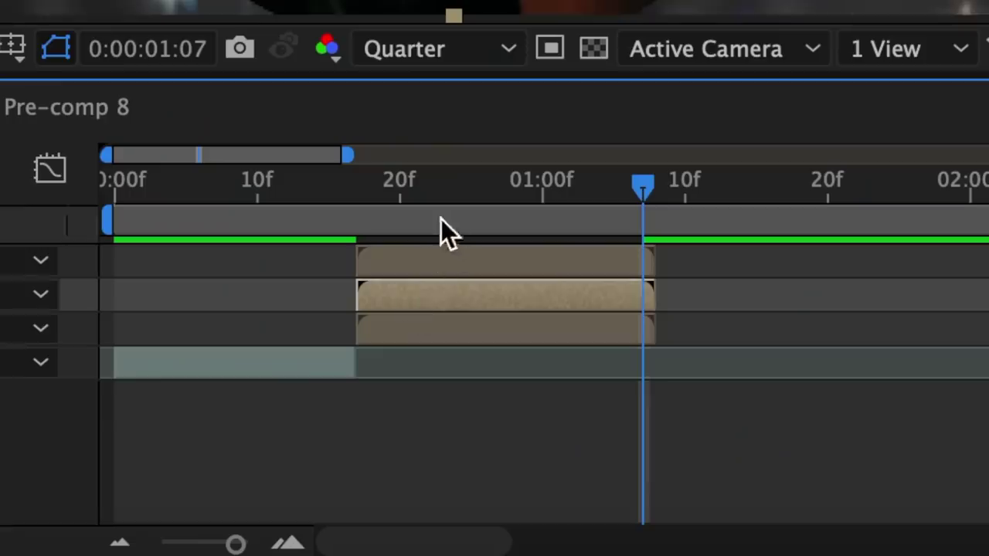
{"action": "key", "text": "u"}
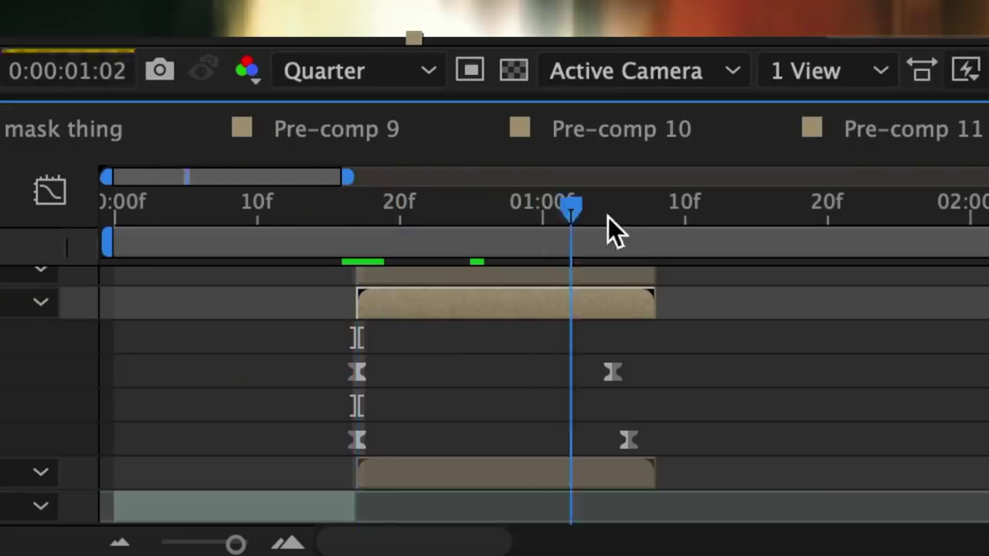
{"action": "left_click", "coordinate": [629, 218]}
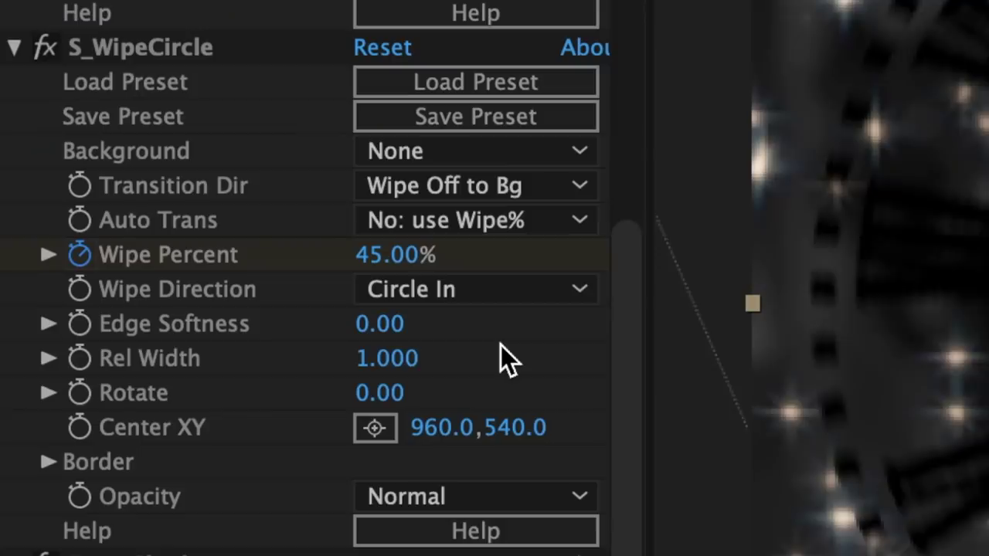
{"action": "left_click", "coordinate": [408, 257]}
{"action": "type", "text": "21"}
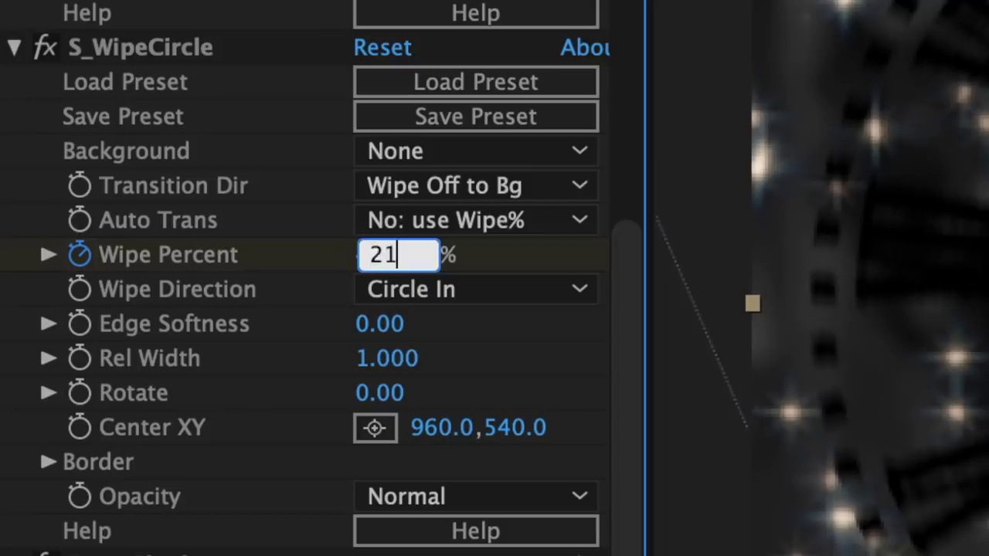
{"action": "key", "text": "Return"}
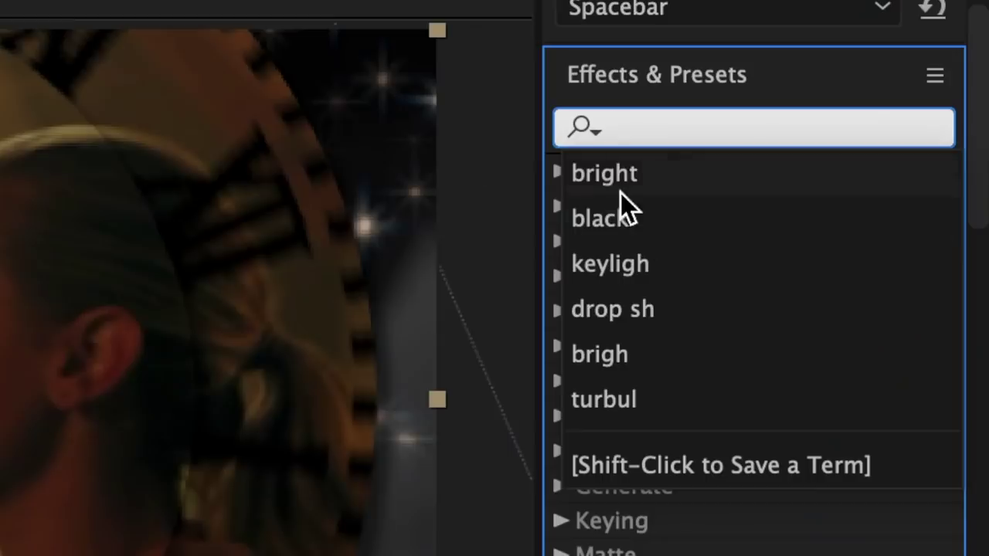
Step: Find the Tint effect and apply it to the middle Pre-comp 9
{"action": "type", "text": "tint"}
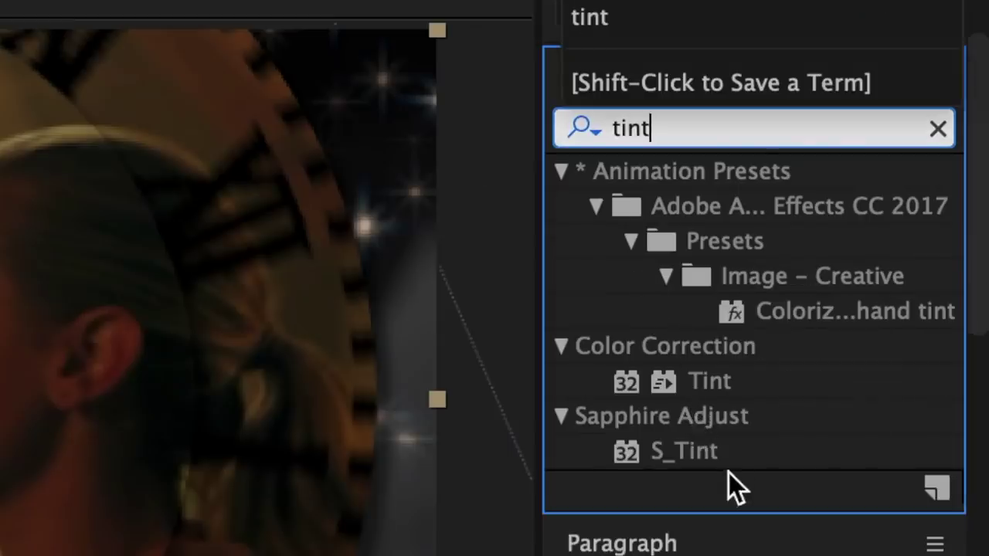
{"action": "key", "text": "Return"}
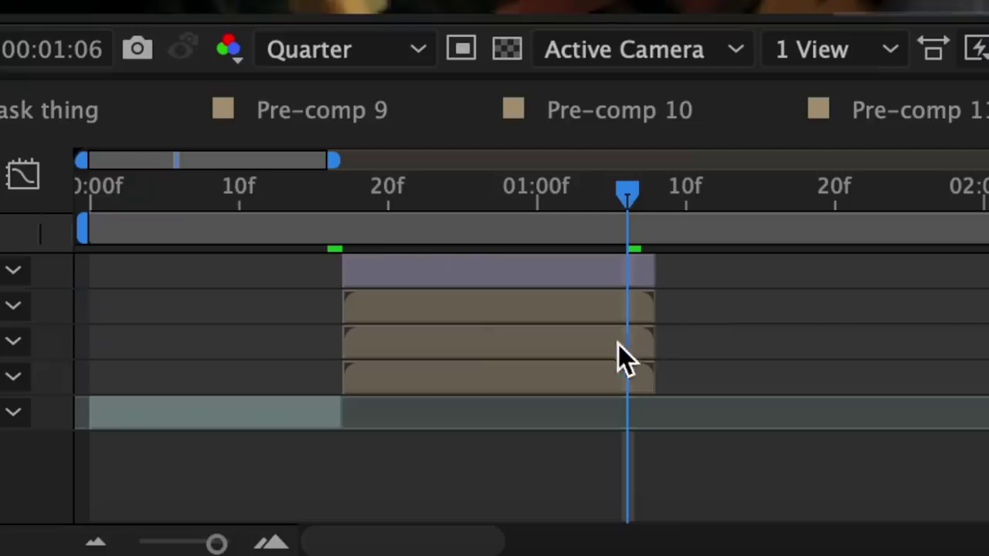
{"action": "left_click", "coordinate": [619, 344]}
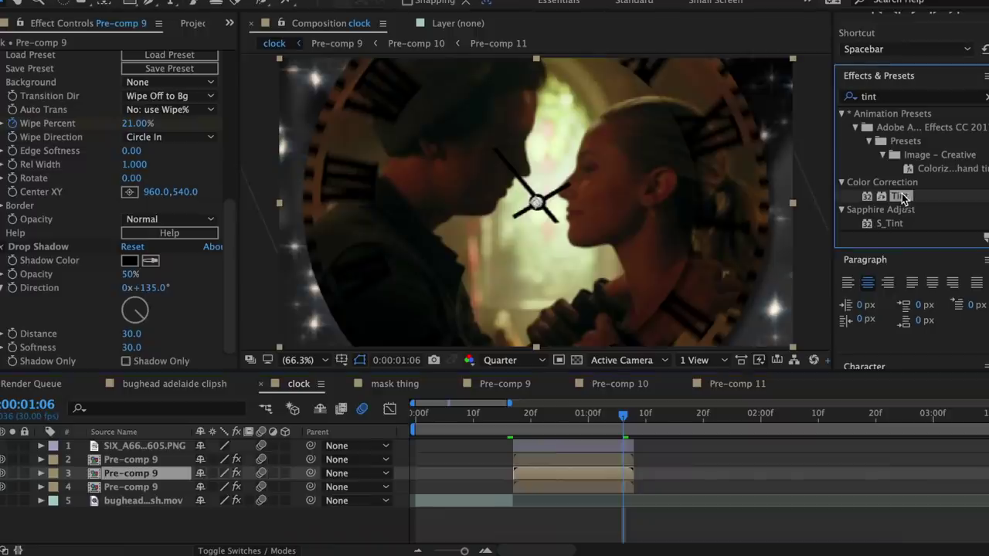
{"action": "left_click_drag", "start_coordinate": [901, 194], "coordinate": [629, 476]}
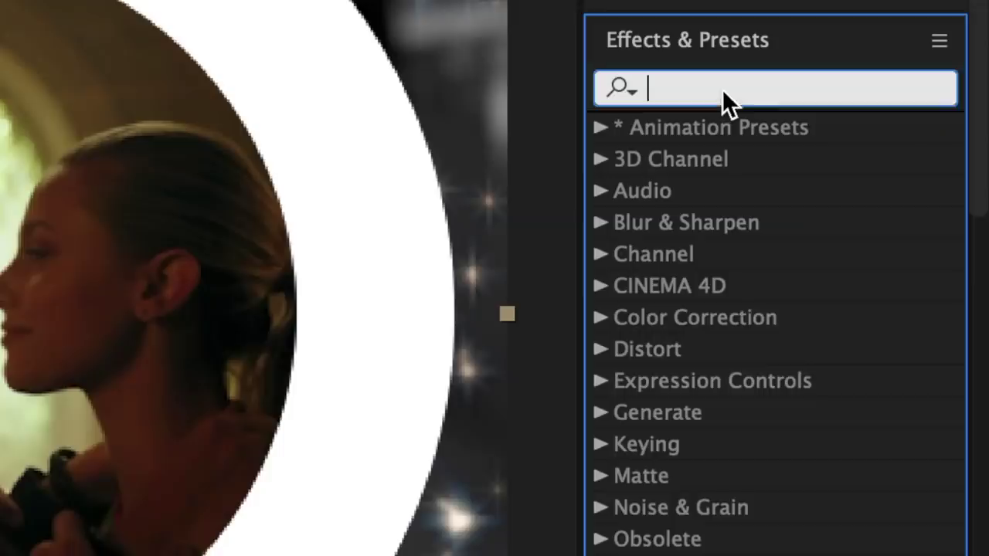
Step: Apply S_Vignette to the middle Pre-comp 9 and adjust its Radius to shade the white ring
{"action": "type", "text": "vigne"}
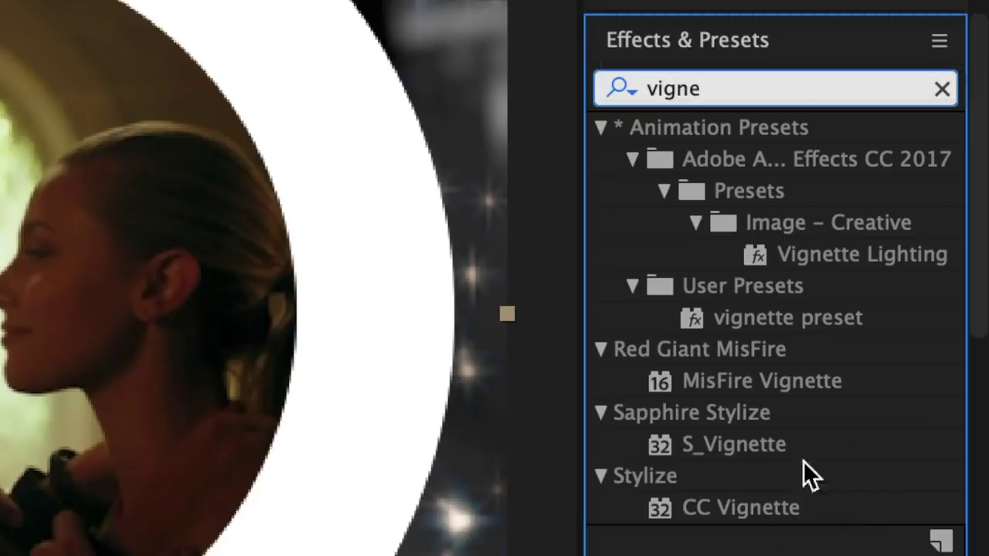
{"action": "left_click", "coordinate": [764, 446]}
{"action": "left_click_drag", "start_coordinate": [757, 447], "coordinate": [519, 446]}
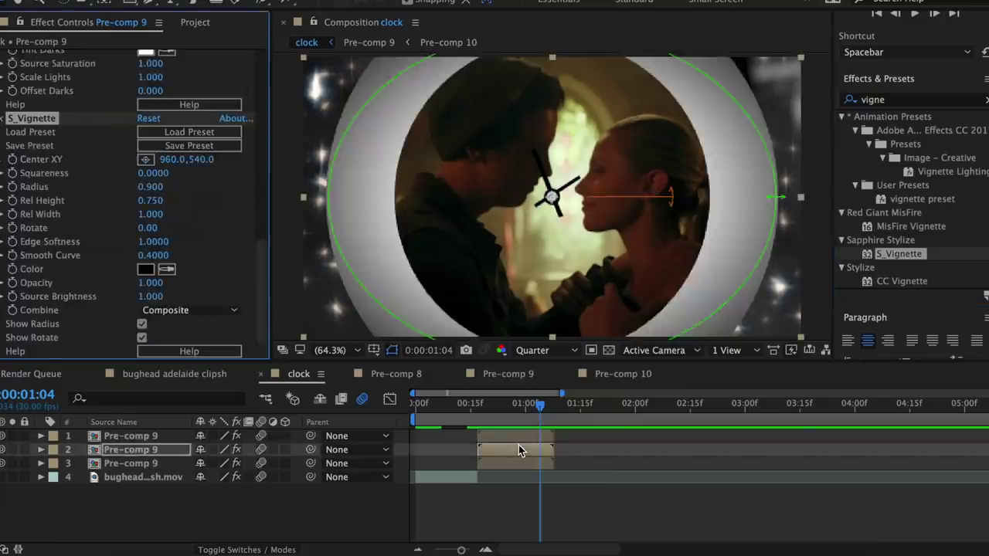
{"action": "left_click_drag", "start_coordinate": [154, 187], "coordinate": [170, 186]}
{"action": "left_click_drag", "start_coordinate": [444, 213], "coordinate": [432, 212]}
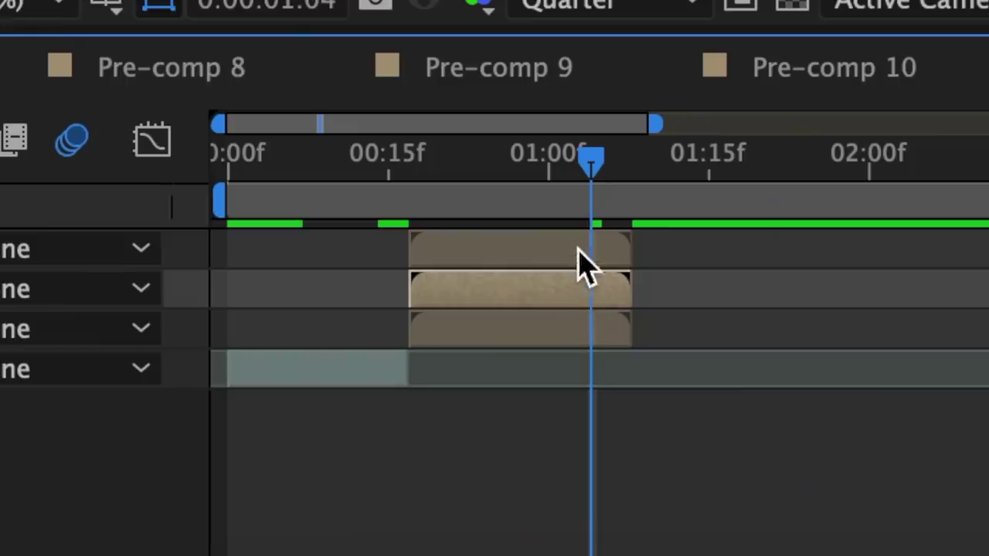
Step: Apply Drop Shadow to the uppermost Pre-comp 9 with a Distance of 30 and a Softness of 30
{"action": "left_click", "coordinate": [580, 249]}
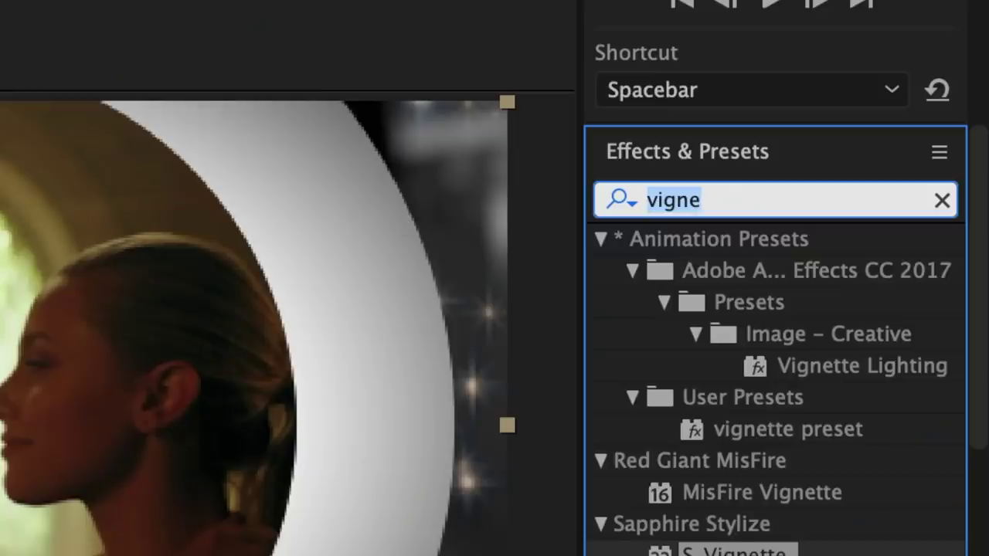
{"action": "type", "text": "drop sh"}
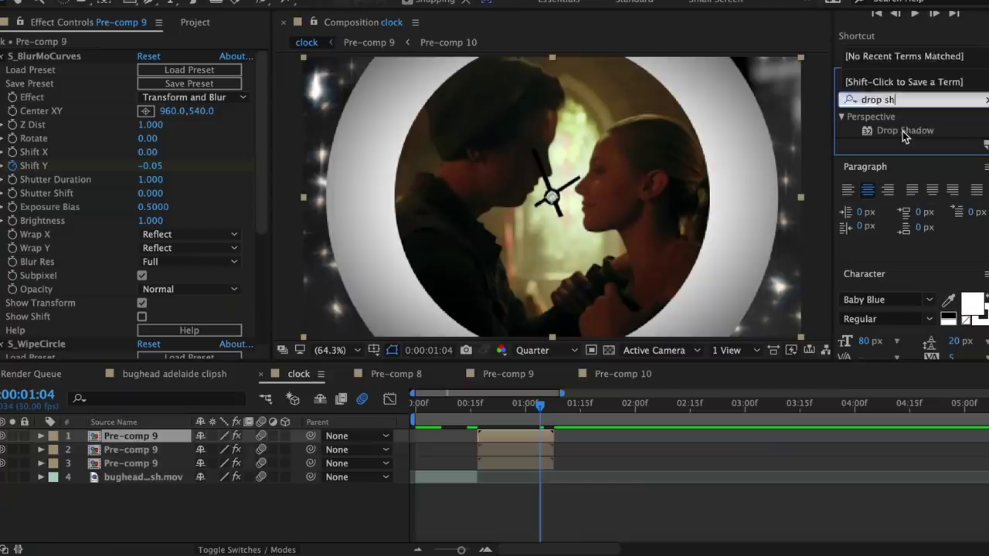
{"action": "left_click_drag", "start_coordinate": [748, 270], "coordinate": [514, 438]}
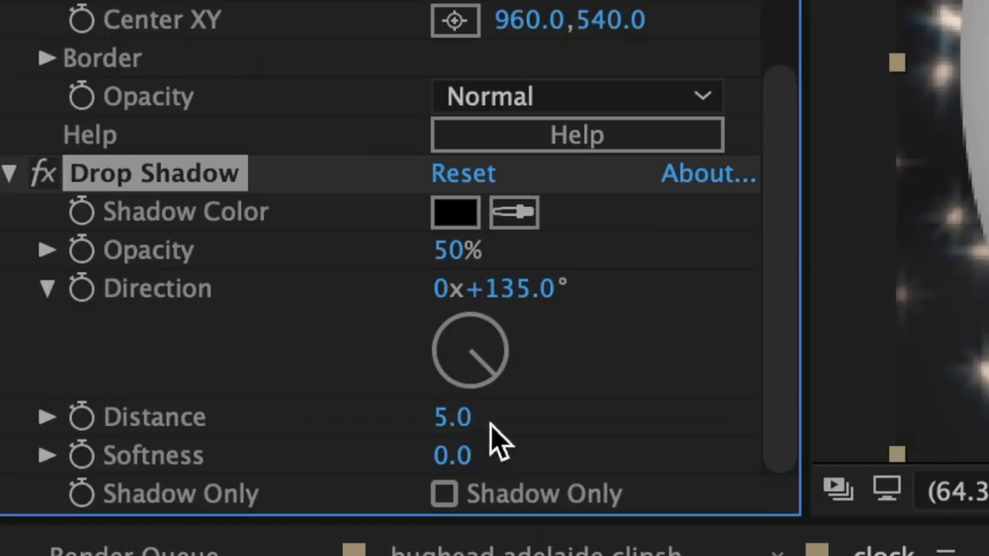
{"action": "left_click", "coordinate": [151, 331]}
{"action": "type", "text": "30"}
{"action": "key", "text": "Return"}
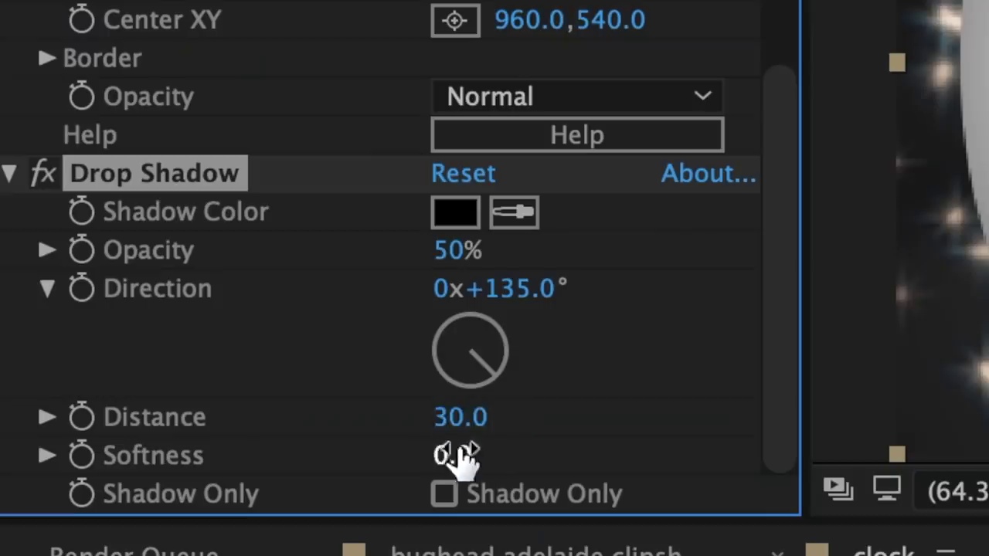
{"action": "left_click", "coordinate": [455, 456]}
{"action": "type", "text": "30"}
{"action": "key", "text": "Return"}
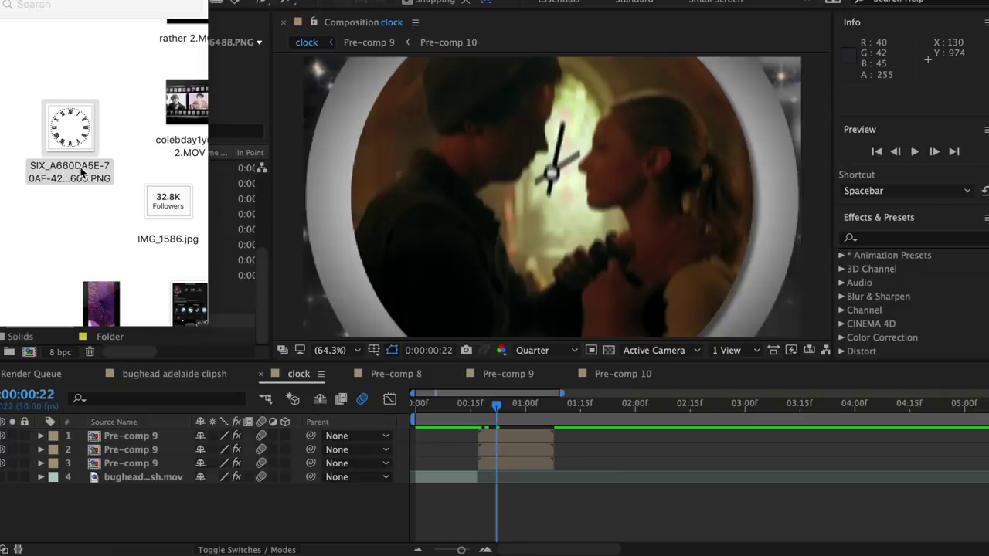
Step: Add the clock-face PNG above all layers, trim it to the Pre-comp 9 layers' time span and enable its motion blur
{"action": "left_click_drag", "start_coordinate": [81, 139], "coordinate": [489, 454]}
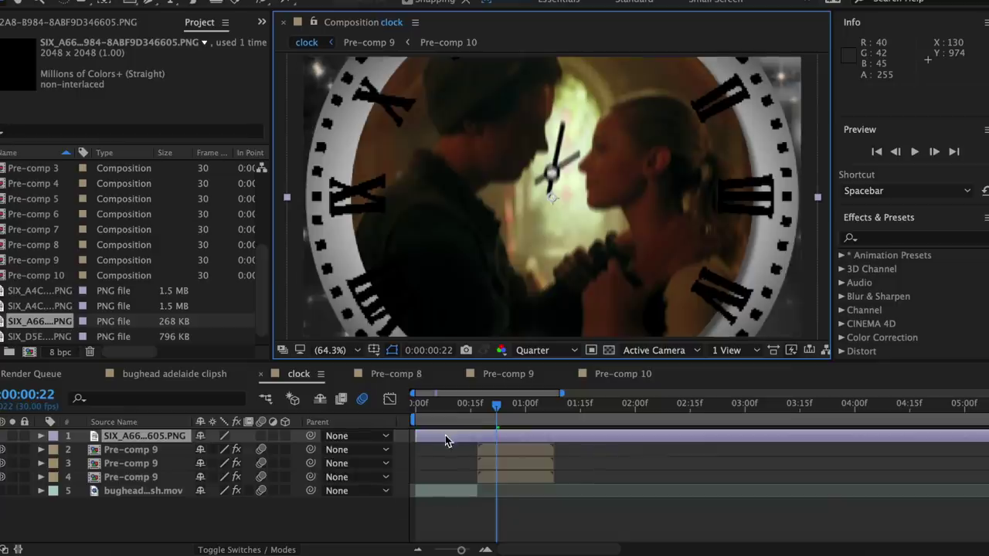
{"action": "left_click_drag", "start_coordinate": [416, 435], "coordinate": [477, 434]}
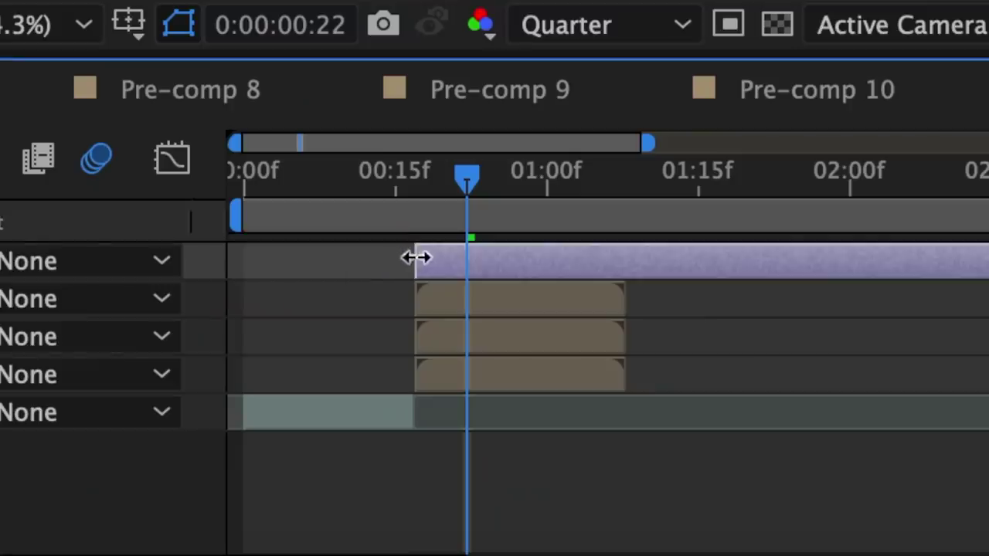
{"action": "left_click_drag", "start_coordinate": [618, 213], "coordinate": [629, 214]}
{"action": "key", "text": "alt+]"}
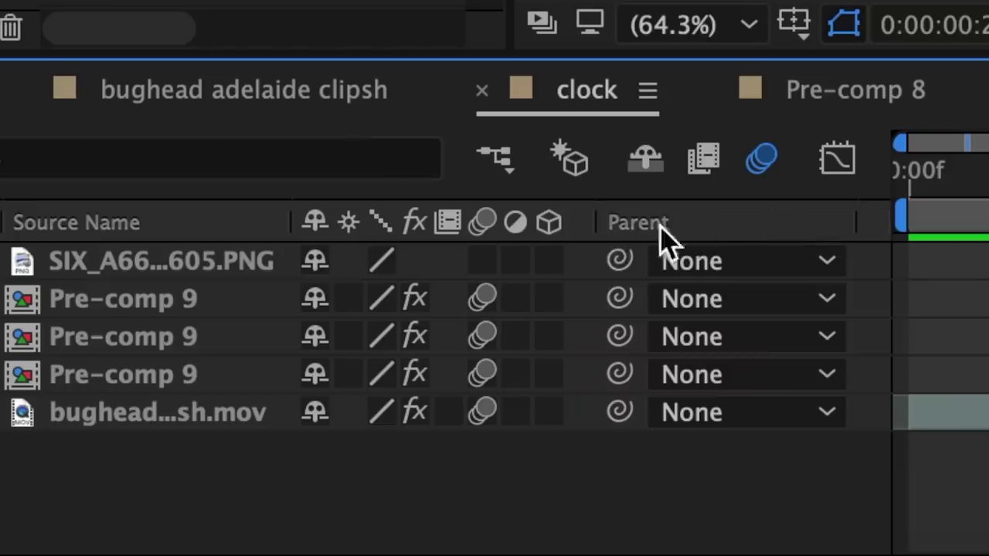
{"action": "left_click", "coordinate": [483, 261]}
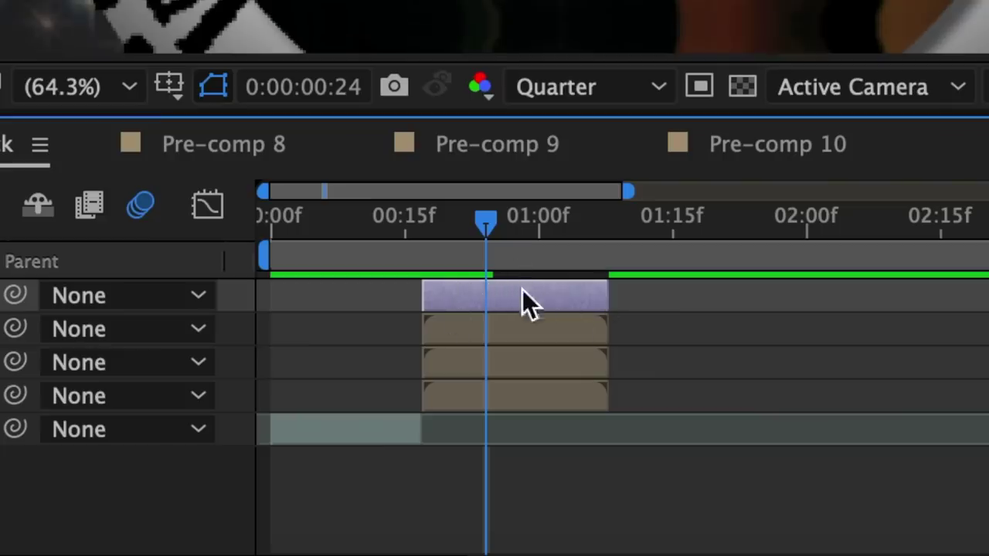
Step: Keyframe the clock face's Scale from 179% at 0:00:00:17 down to fit the white ring at 0:00:01:07
{"action": "left_click_drag", "start_coordinate": [504, 232], "coordinate": [425, 229]}
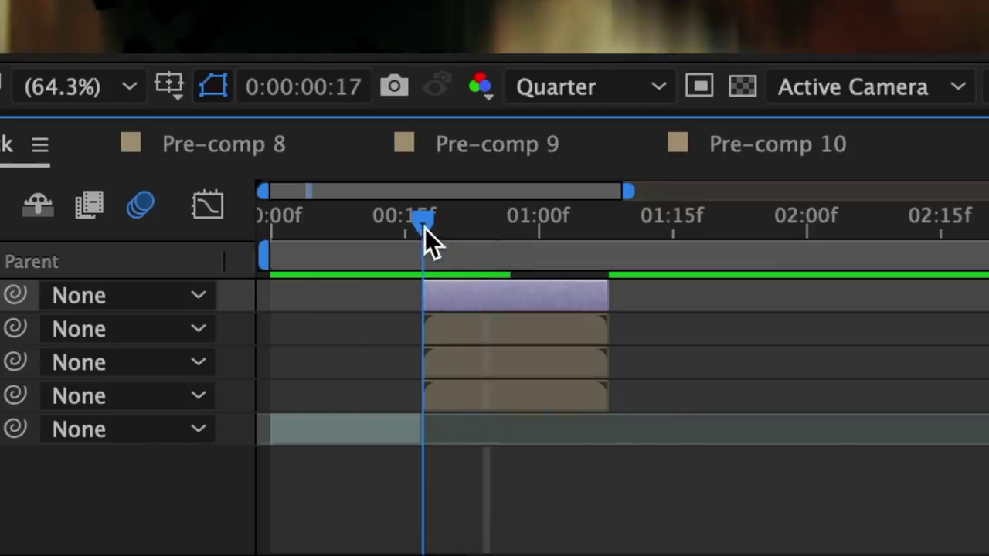
{"action": "key", "text": "s"}
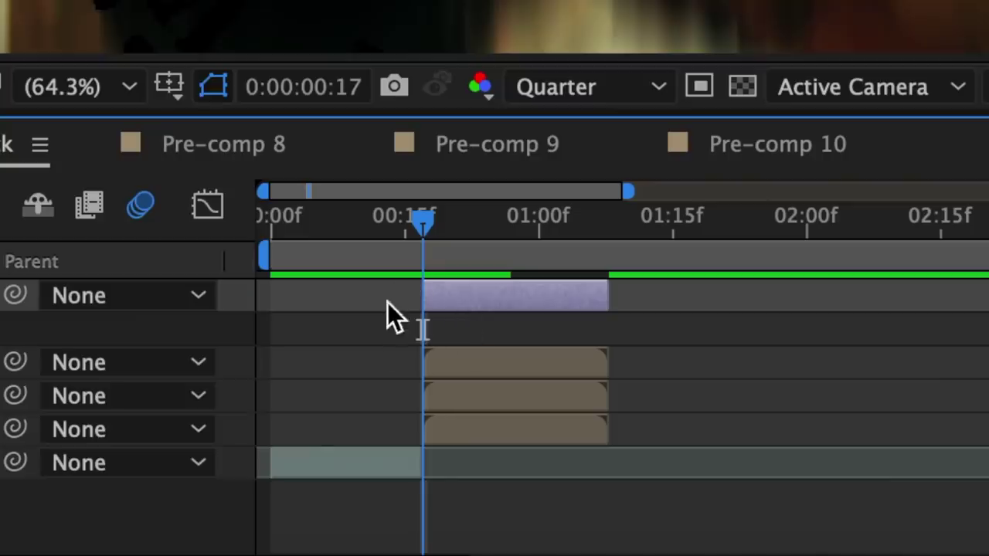
{"action": "left_click", "coordinate": [207, 333]}
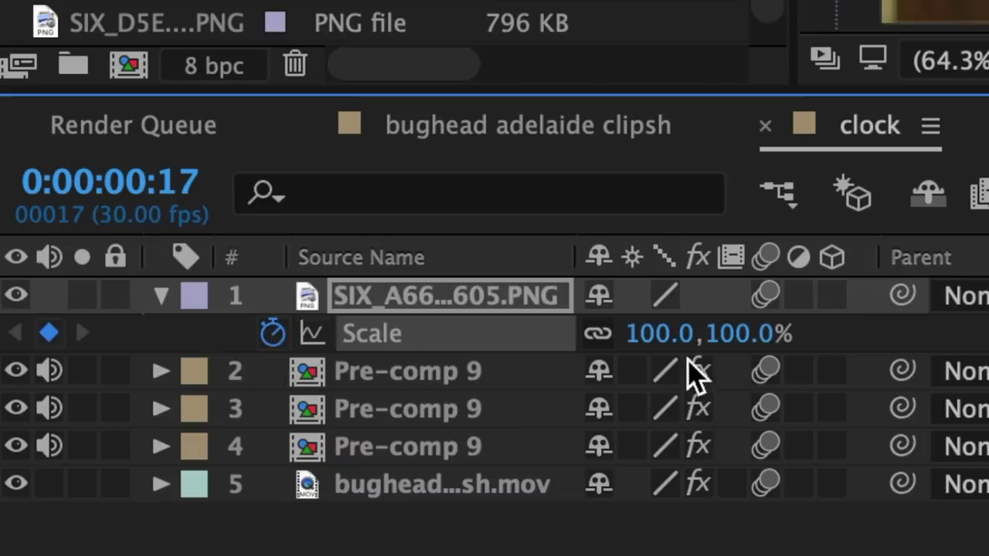
{"action": "left_click_drag", "start_coordinate": [648, 332], "coordinate": [854, 355]}
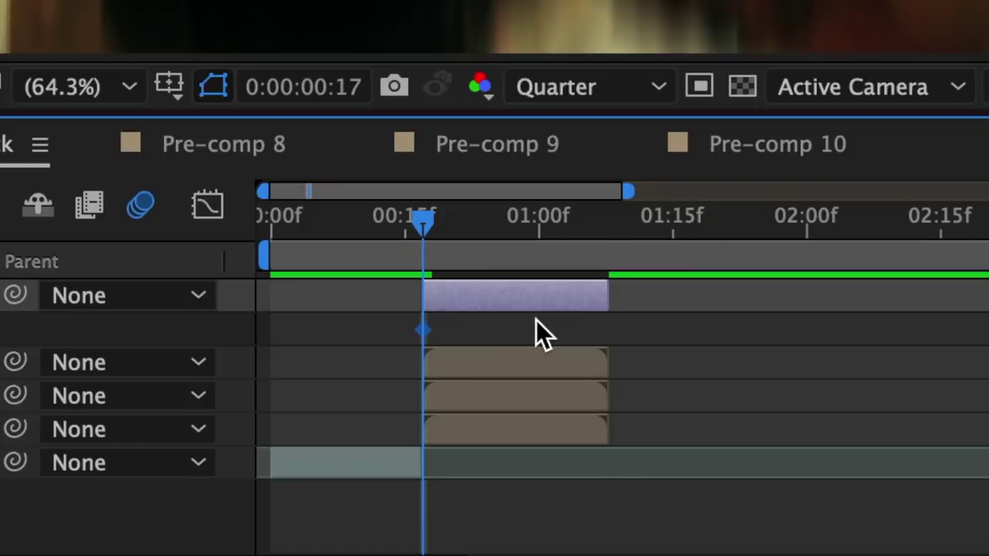
{"action": "key", "text": "o"}
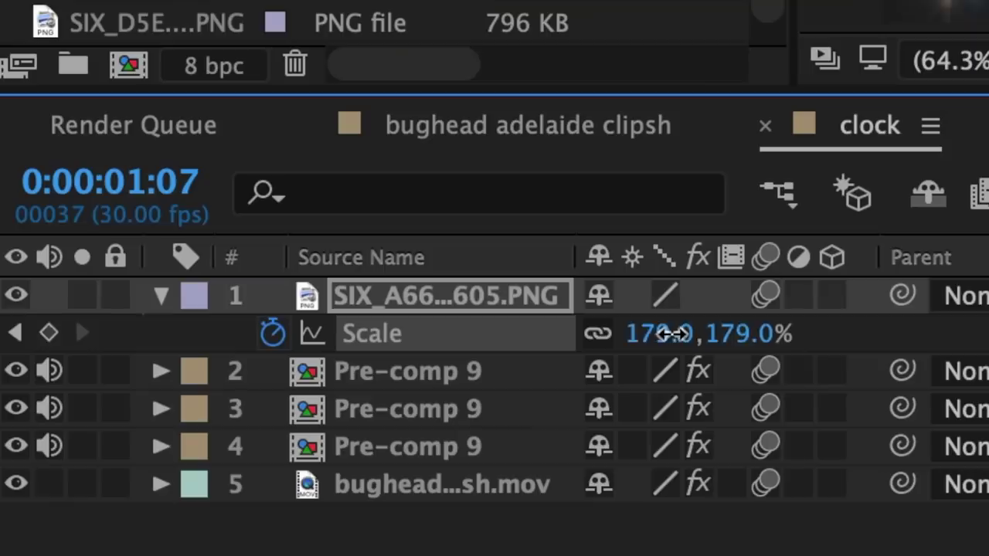
{"action": "left_click_drag", "start_coordinate": [618, 332], "coordinate": [543, 333]}
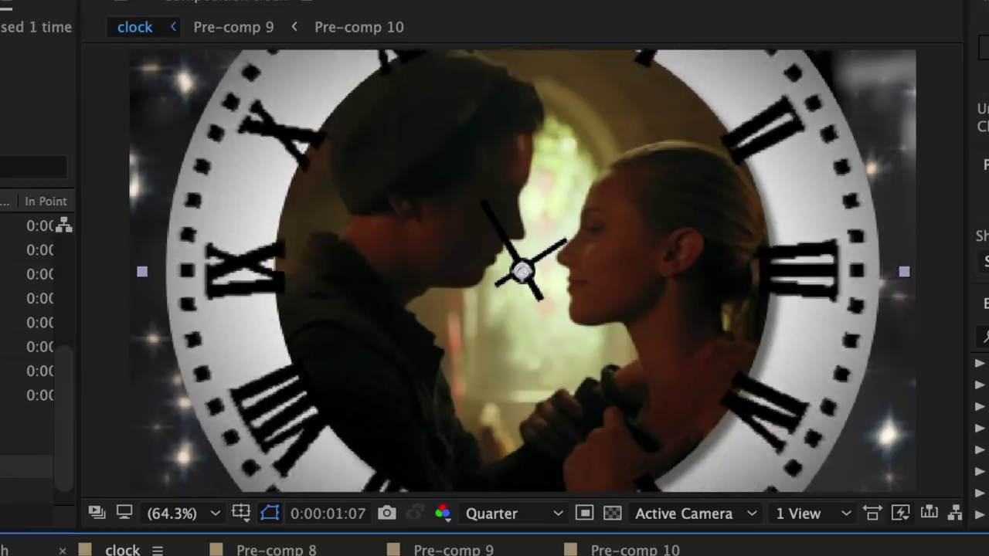
{"action": "mouse_move", "coordinate": [542, 555]}
{"action": "left_mouse_down"}
{"action": "mouse_move", "coordinate": [573, 555]}
{"action": "mouse_move", "coordinate": [561, 555]}
{"action": "left_mouse_up"}
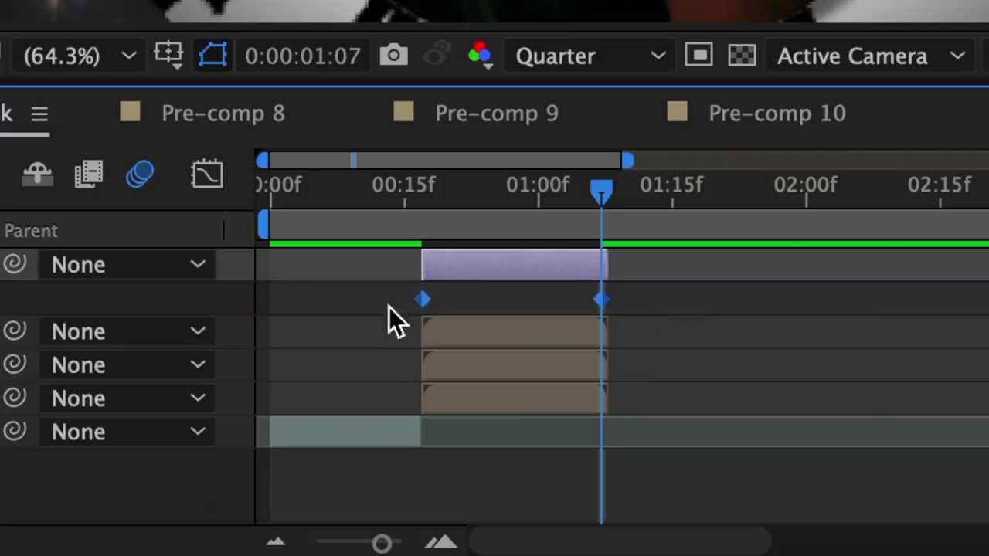
Step: Easy-ease the clock face's Scale keyframes and reshape their speed graph so the change is fastest near the start
{"action": "right_click", "coordinate": [427, 300]}
{"action": "mouse_move", "coordinate": [515, 523]}
{"action": "left_click", "coordinate": [924, 298]}
{"action": "left_click", "coordinate": [218, 178]}
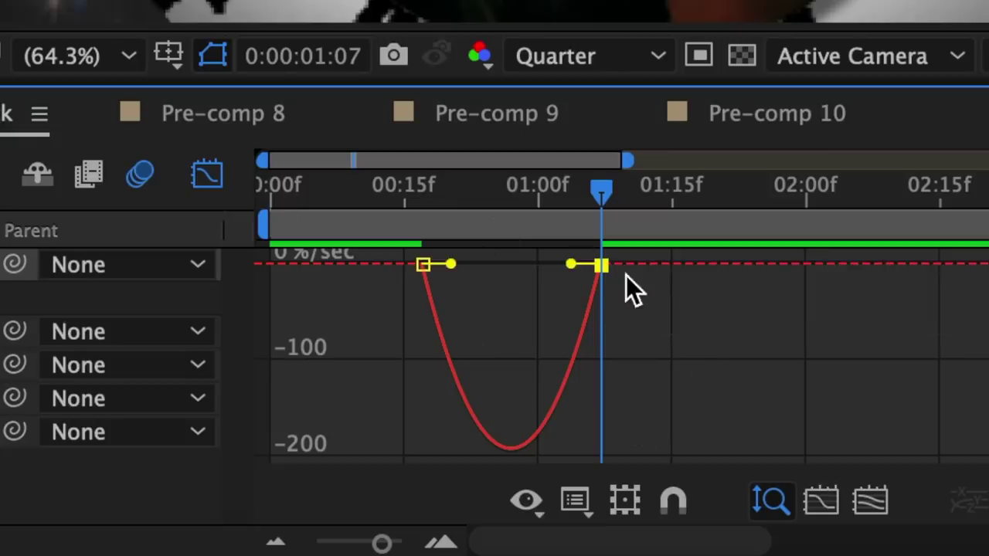
{"action": "left_click_drag", "start_coordinate": [450, 265], "coordinate": [437, 266]}
{"action": "left_click_drag", "start_coordinate": [582, 266], "coordinate": [514, 265]}
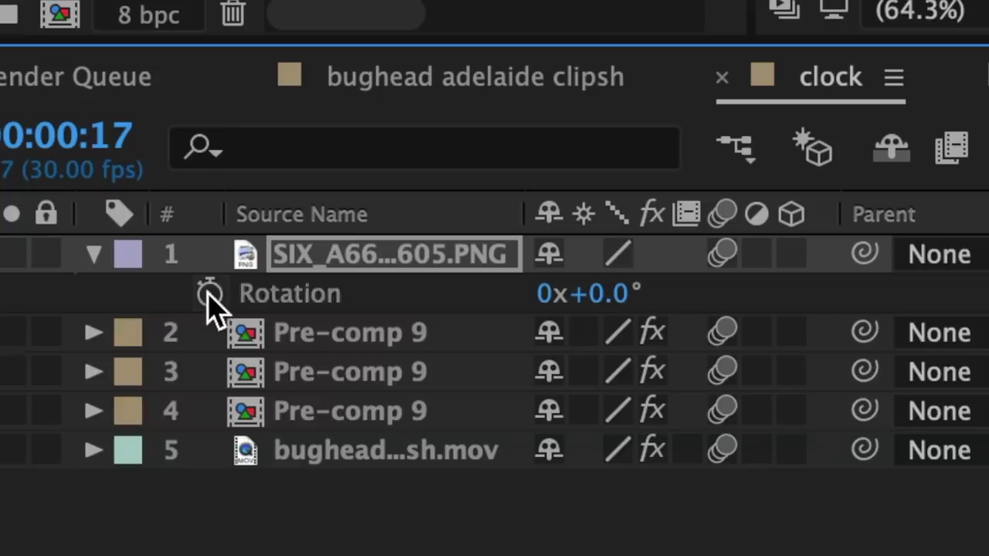
Step: Keyframe the clock face's Rotation from 0° at 0:00:00:17 to 90° at 0:00:01:07
{"action": "left_click", "coordinate": [209, 294]}
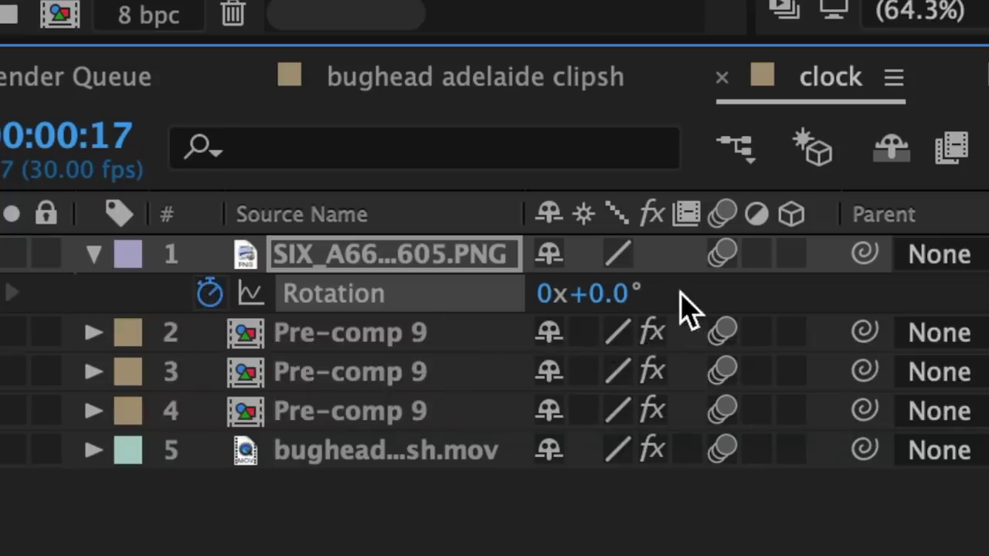
{"action": "key", "text": "o"}
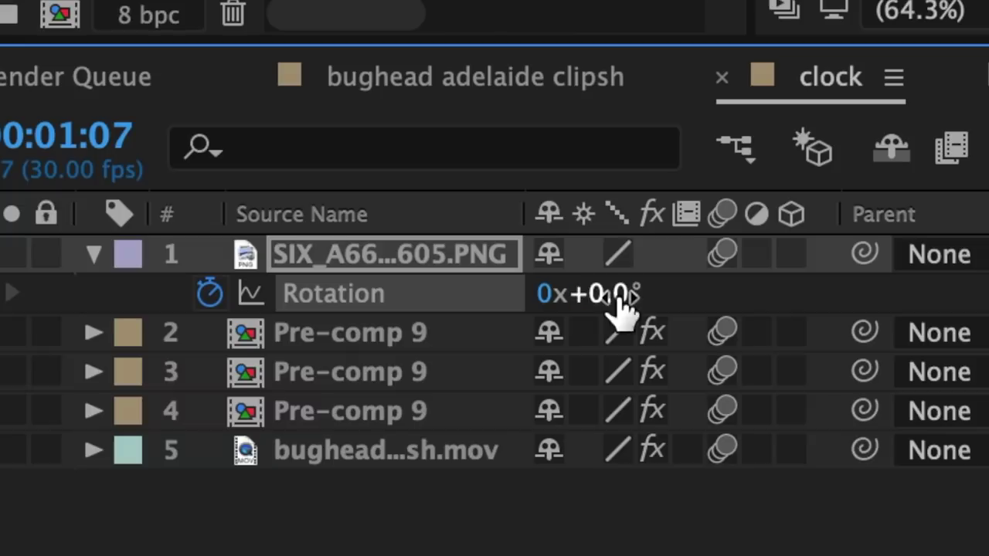
{"action": "left_click", "coordinate": [614, 294]}
{"action": "type", "text": "90"}
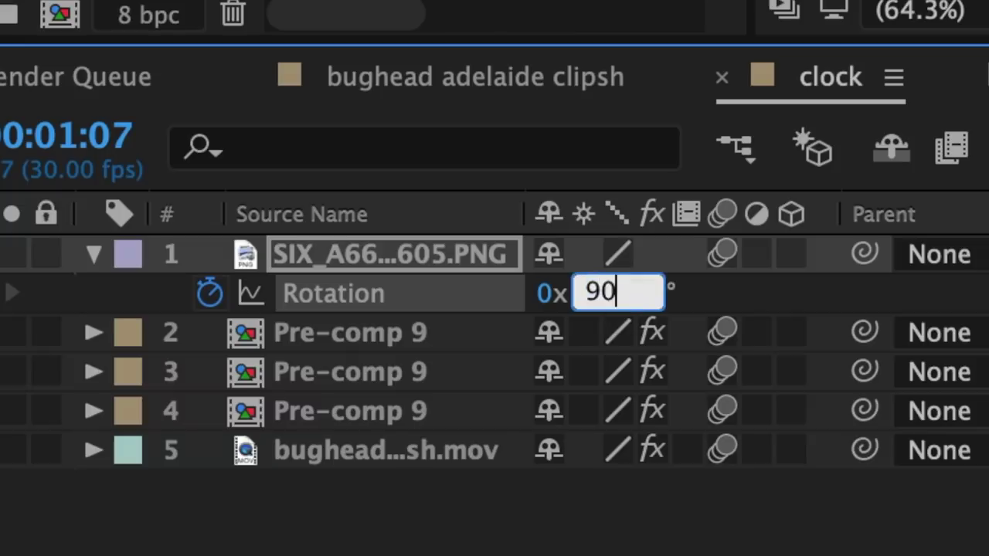
{"action": "key", "text": "Return"}
Step: Easy-ease both Rotation keyframes and move them outward, past the clock-face layer's start and end
{"action": "left_click_drag", "start_coordinate": [353, 267], "coordinate": [672, 294]}
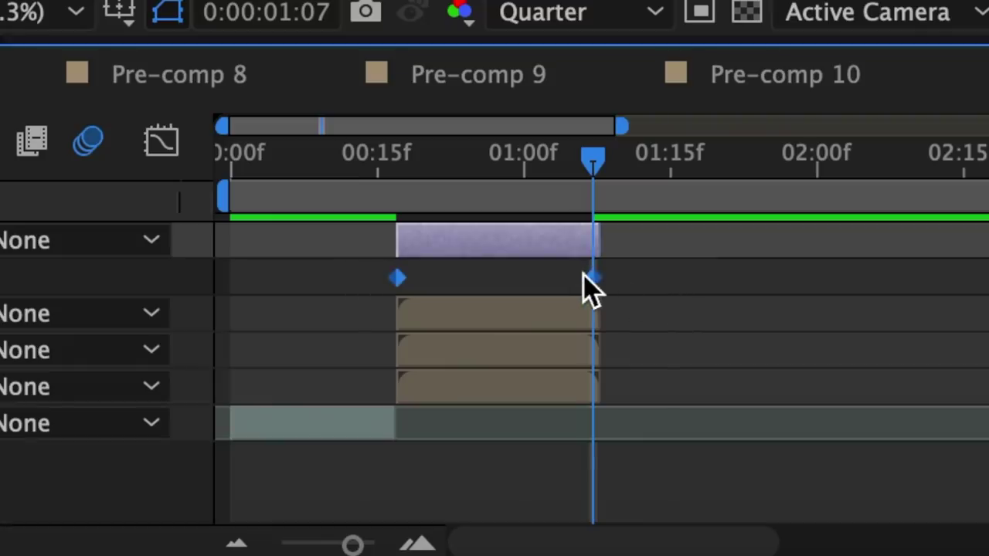
{"action": "right_click", "coordinate": [589, 278]}
{"action": "mouse_move", "coordinate": [771, 523]}
{"action": "left_click", "coordinate": [541, 276]}
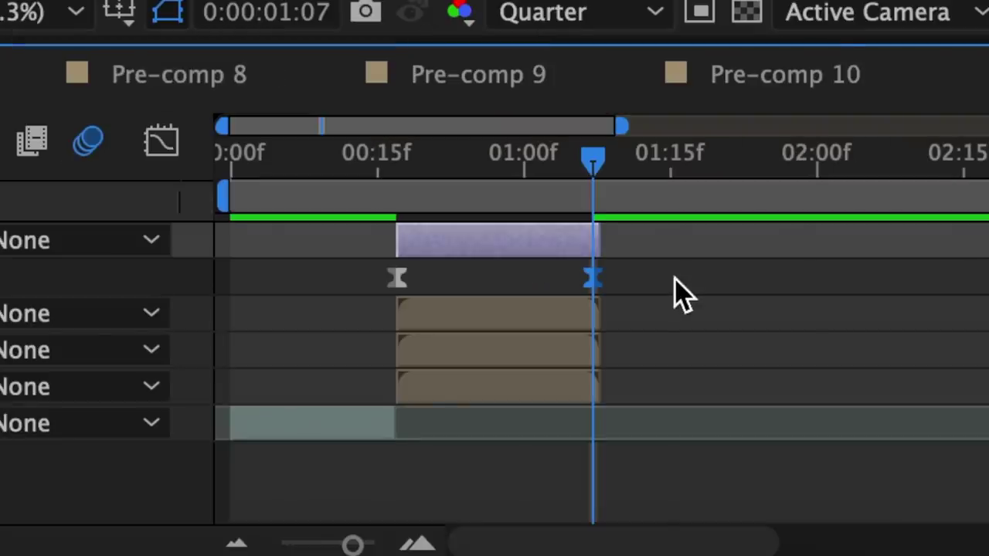
{"action": "left_click_drag", "start_coordinate": [595, 277], "coordinate": [641, 277]}
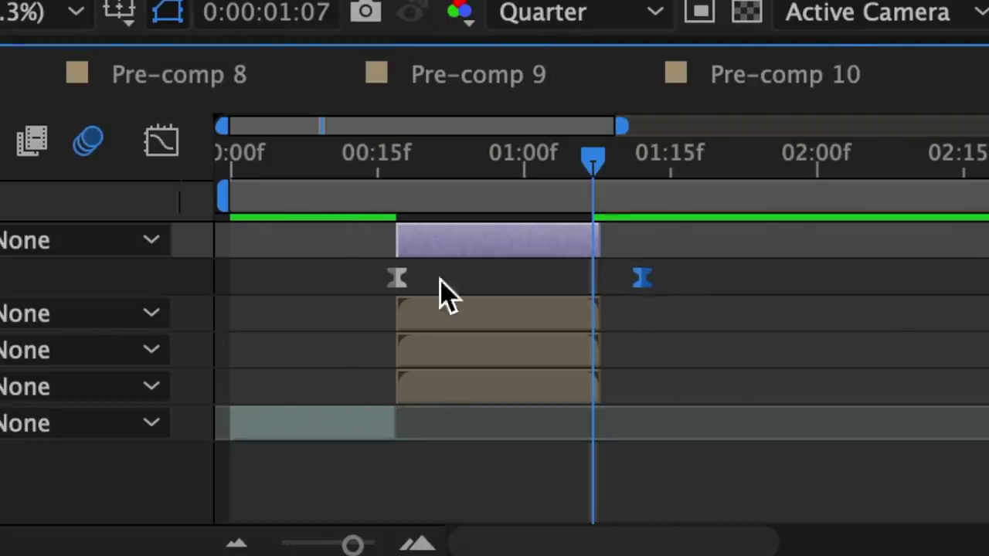
{"action": "left_click_drag", "start_coordinate": [400, 280], "coordinate": [361, 279]}
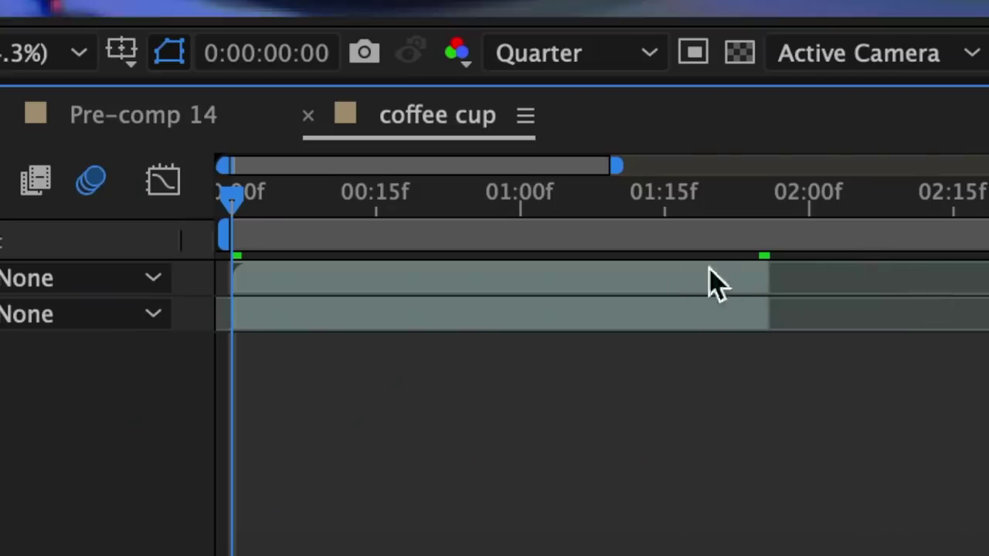
Step: Add the Dark Smoke green-screen clip as the top layer of the coffee cup comp and key out its green with Keylight (1.2)
{"action": "left_click", "coordinate": [572, 319]}
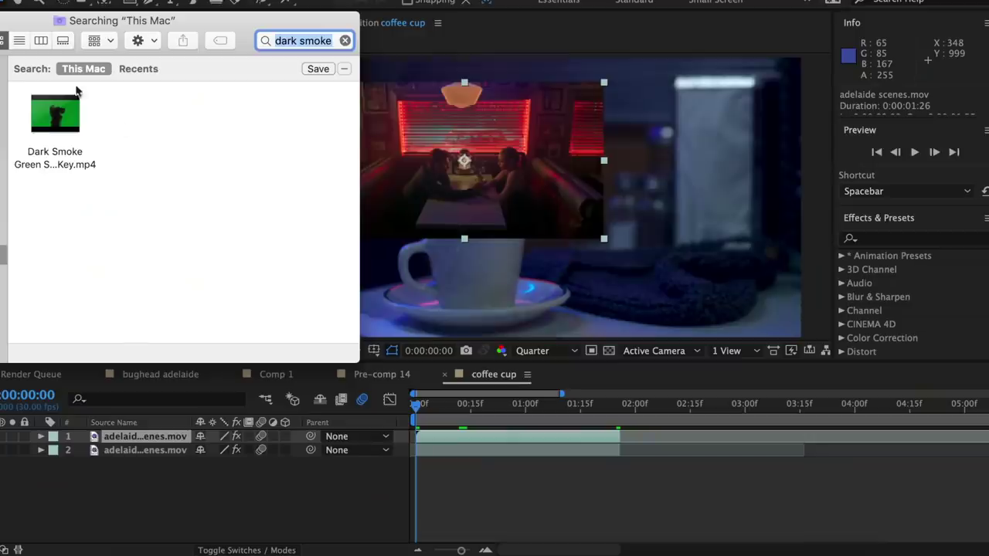
{"action": "left_click_drag", "start_coordinate": [71, 156], "coordinate": [464, 449]}
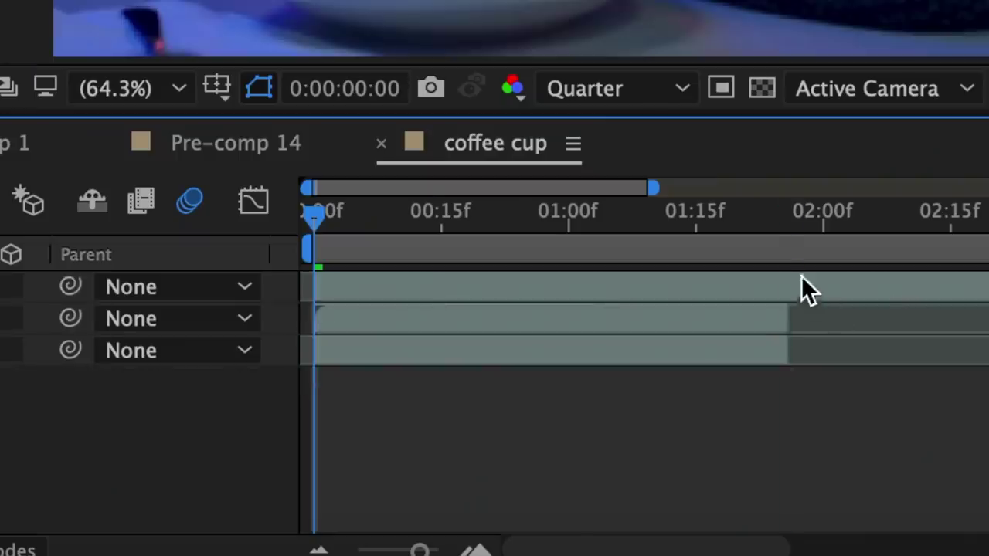
{"action": "left_click", "coordinate": [692, 207]}
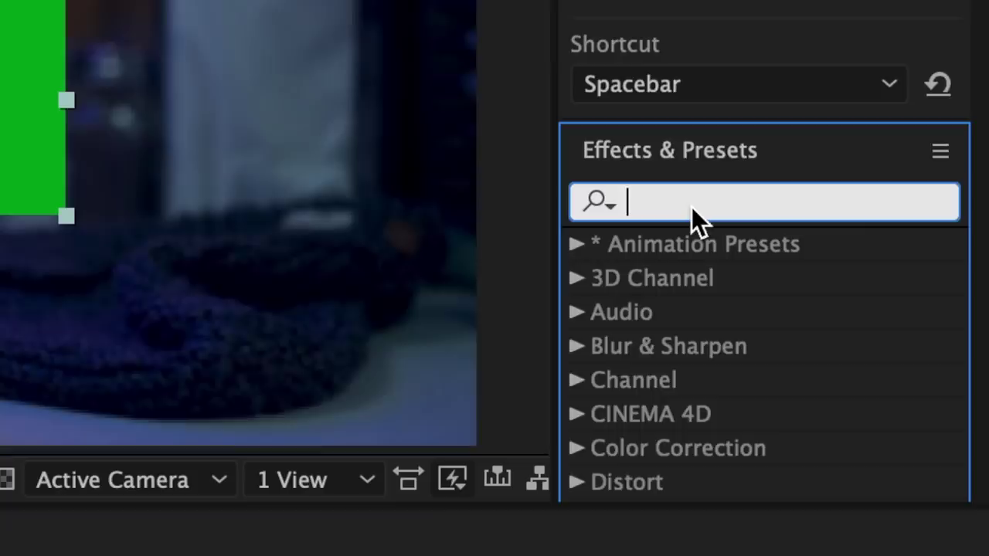
{"action": "type", "text": "keyligh"}
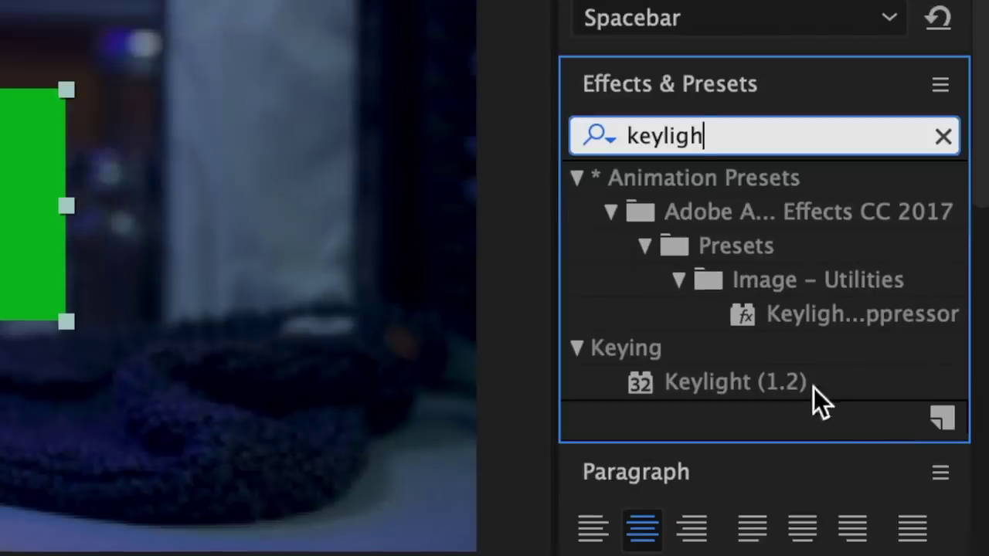
{"action": "left_click_drag", "start_coordinate": [803, 385], "coordinate": [533, 444]}
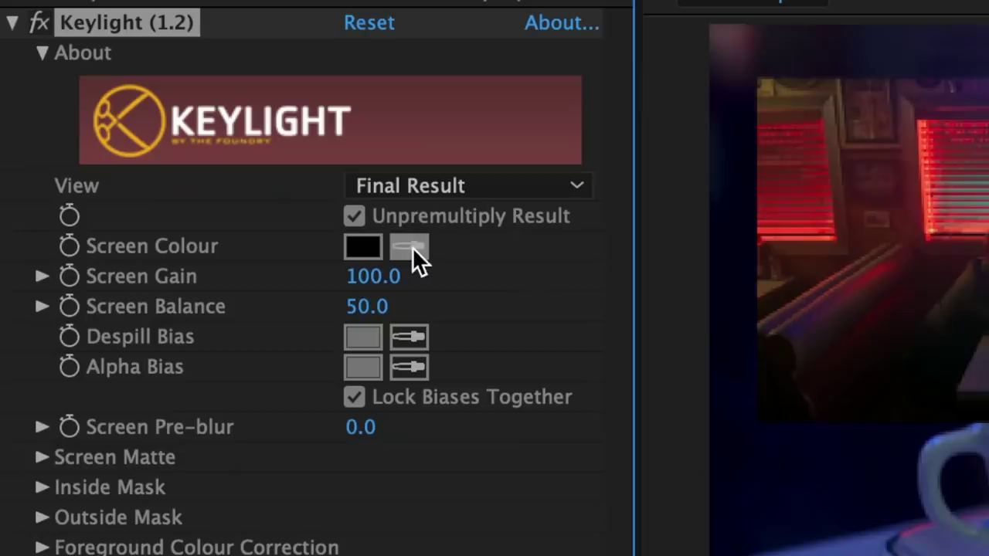
{"action": "left_click", "coordinate": [166, 157]}
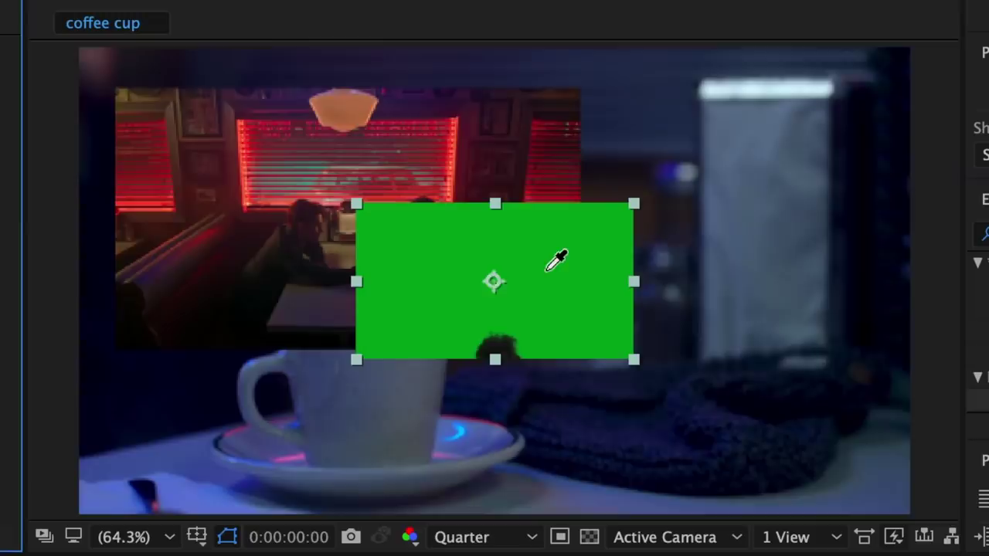
{"action": "left_click", "coordinate": [549, 267]}
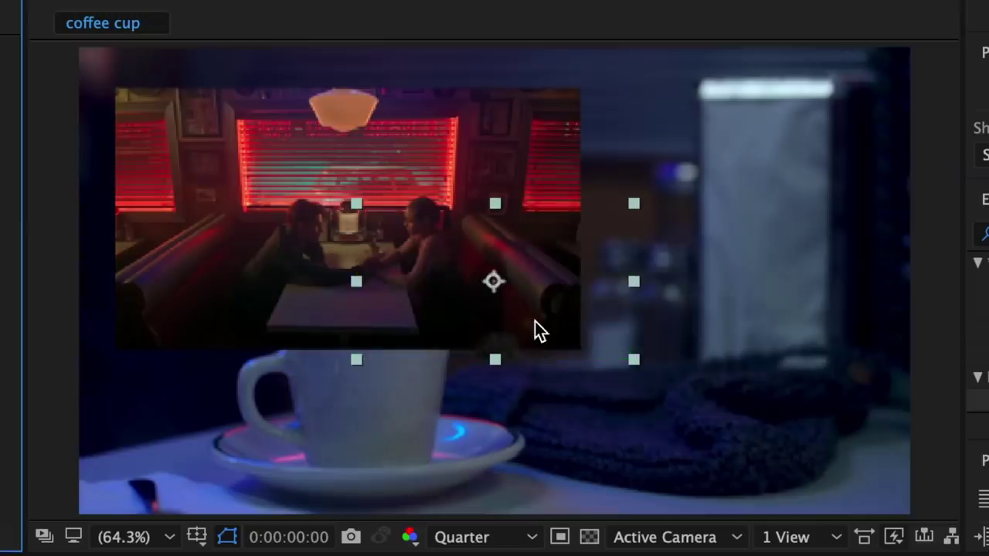
Step: Enable time remapping on the smoke layer, keyframe it at 0:00:00:00 and advance its source time at 0:00:01:25
{"action": "right_click", "coordinate": [424, 310]}
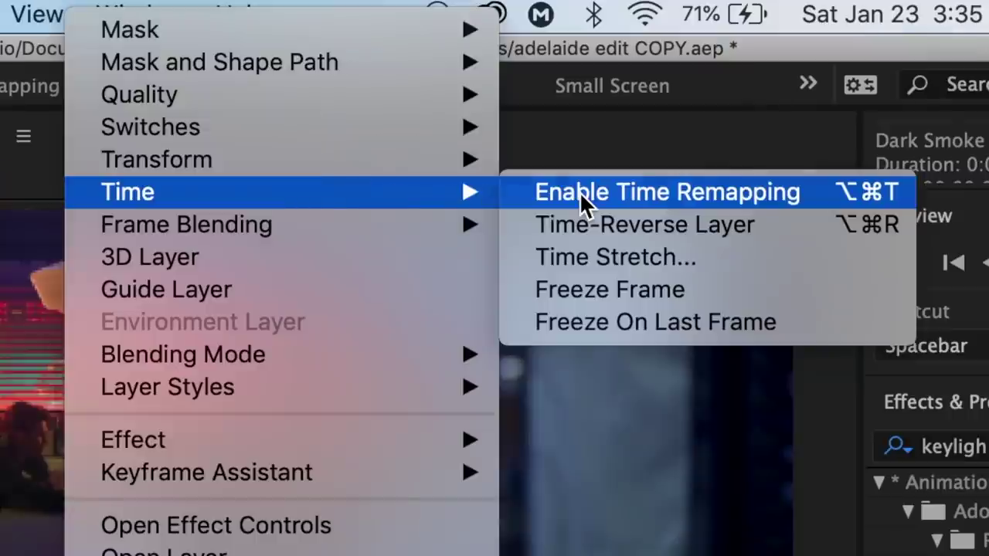
{"action": "left_click", "coordinate": [838, 193]}
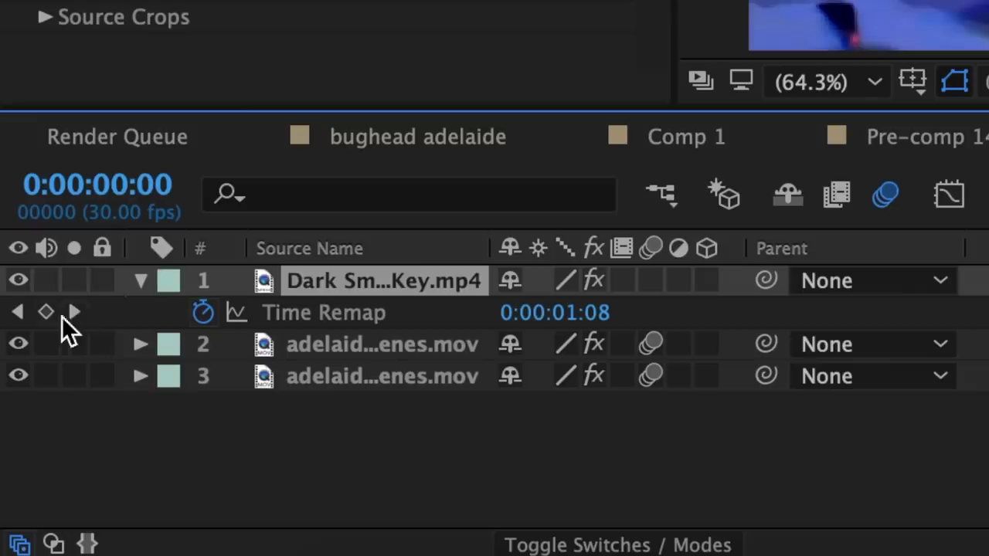
{"action": "left_click", "coordinate": [46, 312]}
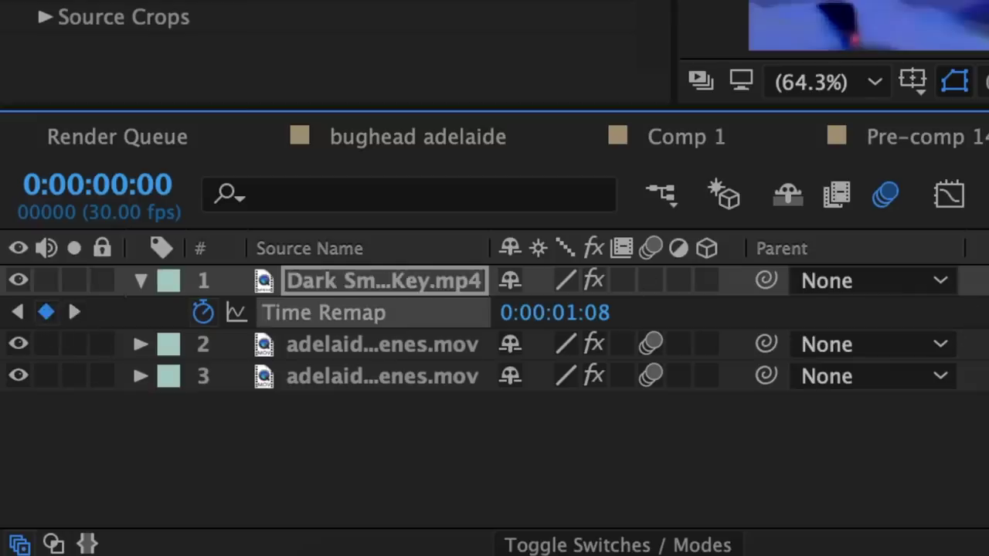
{"action": "key", "text": "o"}
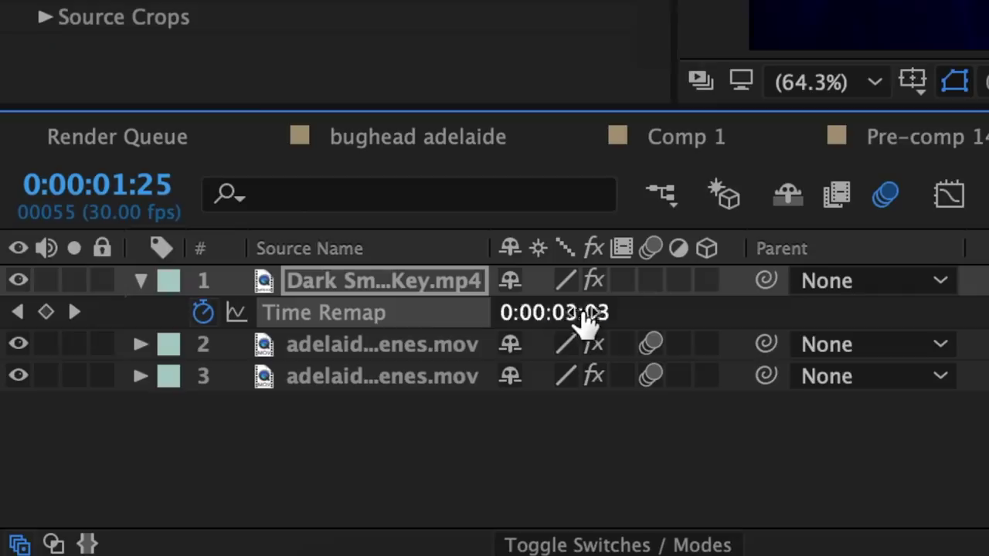
{"action": "left_click_drag", "start_coordinate": [585, 320], "coordinate": [705, 326]}
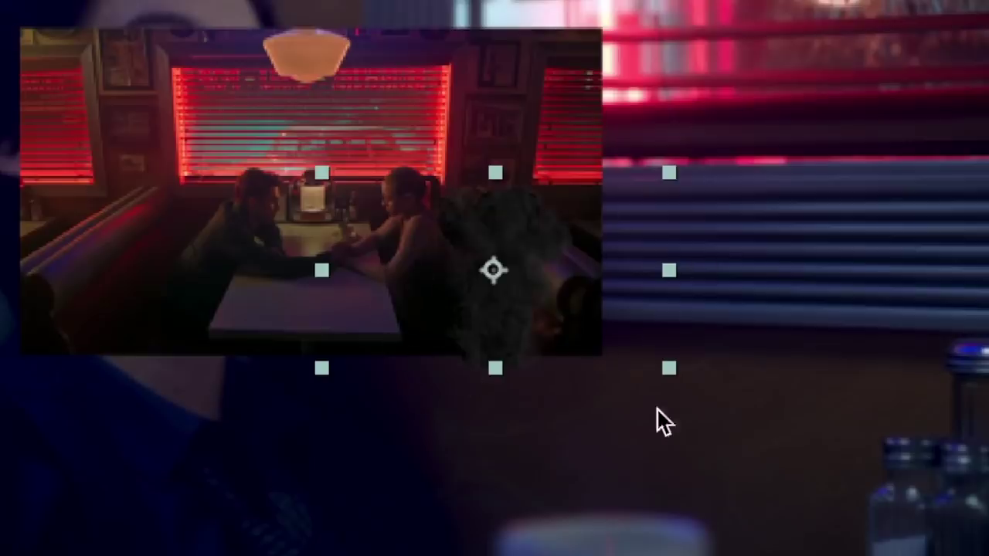
Step: Scale up the smoke layer and position it over the small diner clip
{"action": "key", "text": "s"}
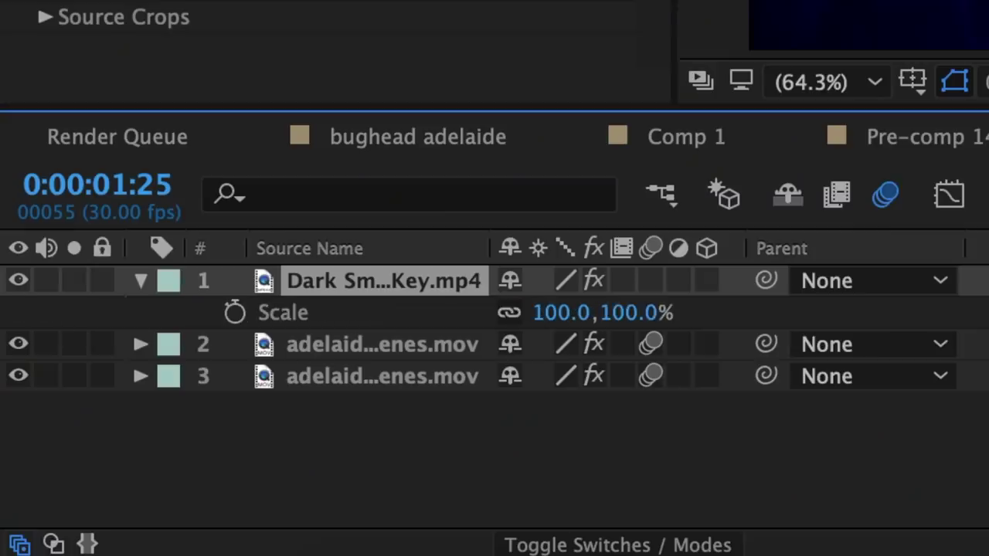
{"action": "left_click_drag", "start_coordinate": [579, 312], "coordinate": [748, 346]}
{"action": "left_click_drag", "start_coordinate": [617, 378], "coordinate": [471, 342]}
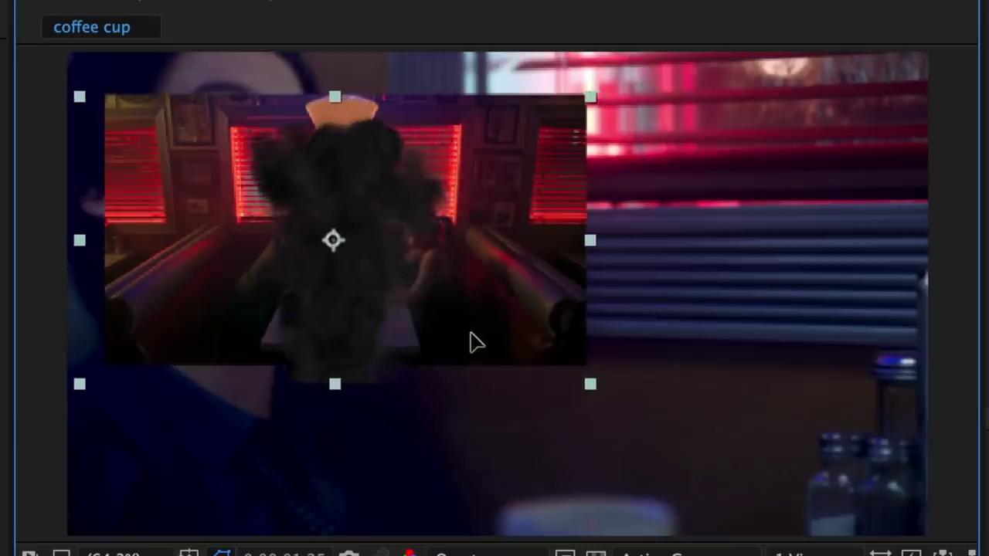
Step: Create a white 1920 × 1080 px solid directly below the smoke layer and trim its end to 0:00:01:26
{"action": "key", "text": "Page_Up"}
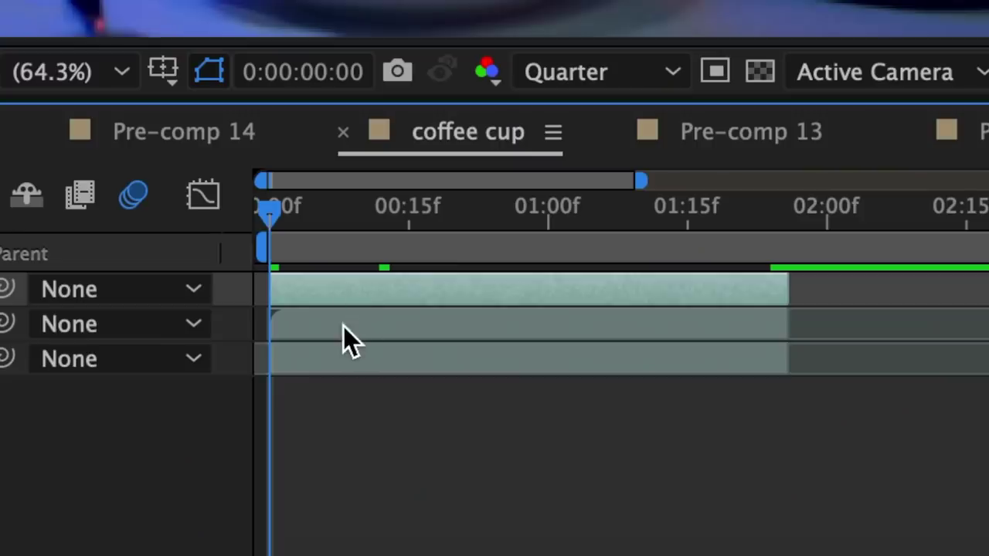
{"action": "left_click", "coordinate": [343, 326]}
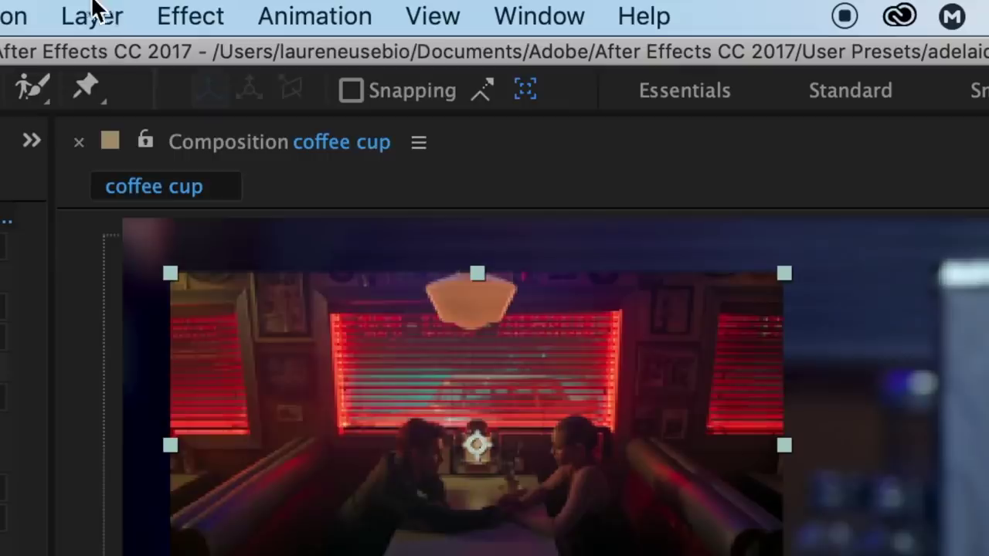
{"action": "left_click", "coordinate": [88, 13]}
{"action": "mouse_move", "coordinate": [445, 59]}
{"action": "left_click", "coordinate": [740, 108]}
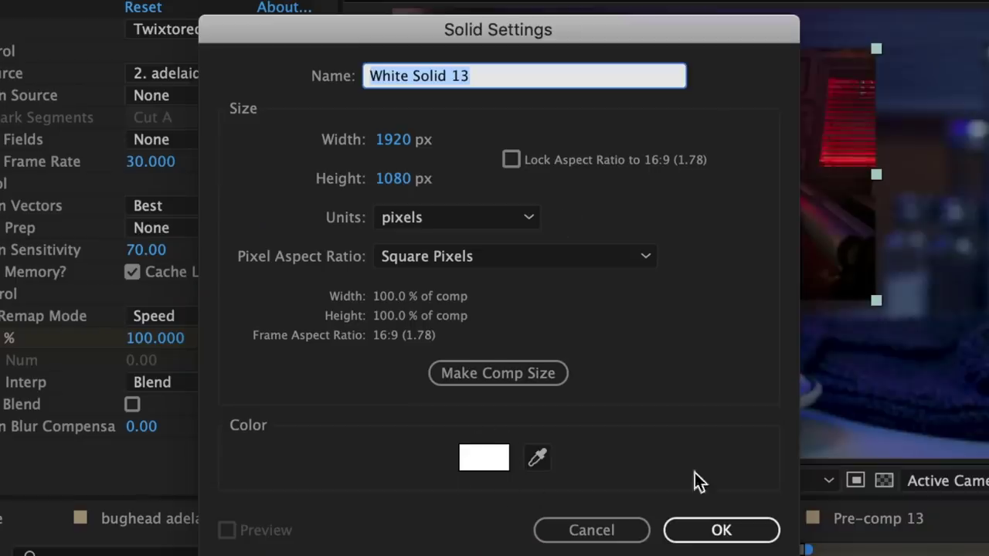
{"action": "left_click", "coordinate": [721, 530]}
{"action": "key", "text": "alt+bracketright"}
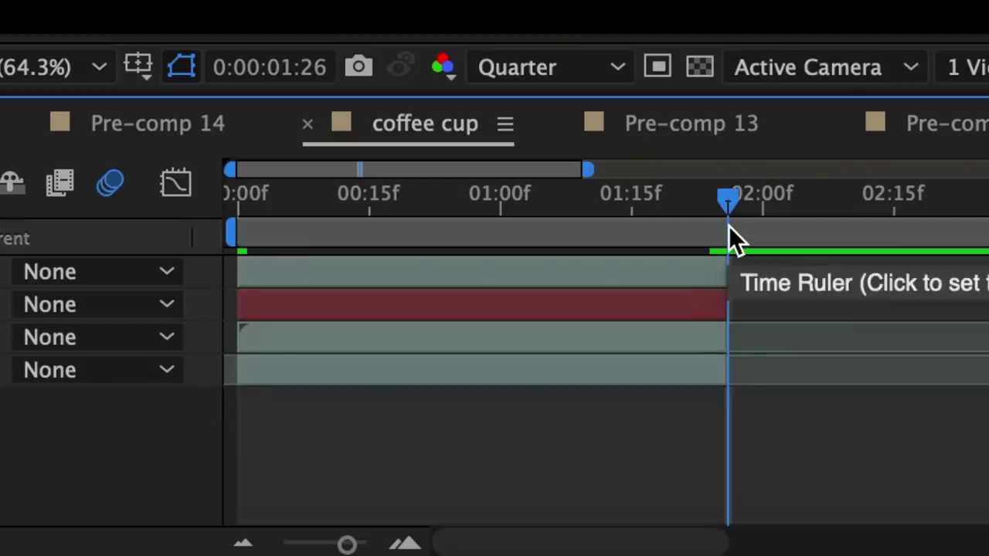
Step: Pre-compose the Dark Smoke layer and the white solid together
{"action": "key", "text": "Home"}
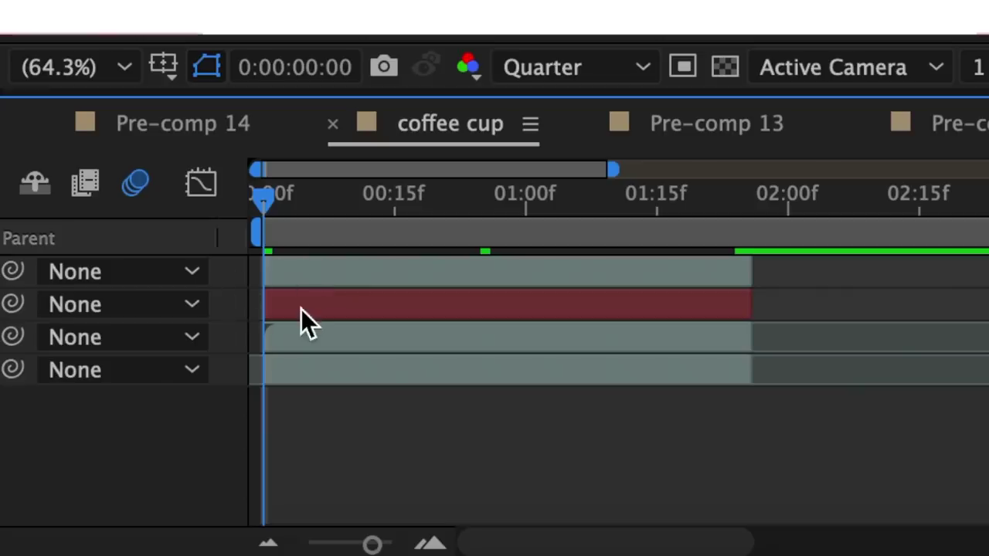
{"action": "left_click", "coordinate": [298, 272]}
{"action": "left_click", "coordinate": [304, 302], "text": "shift"}
{"action": "right_click", "coordinate": [304, 301]}
{"action": "left_click", "coordinate": [472, 471]}
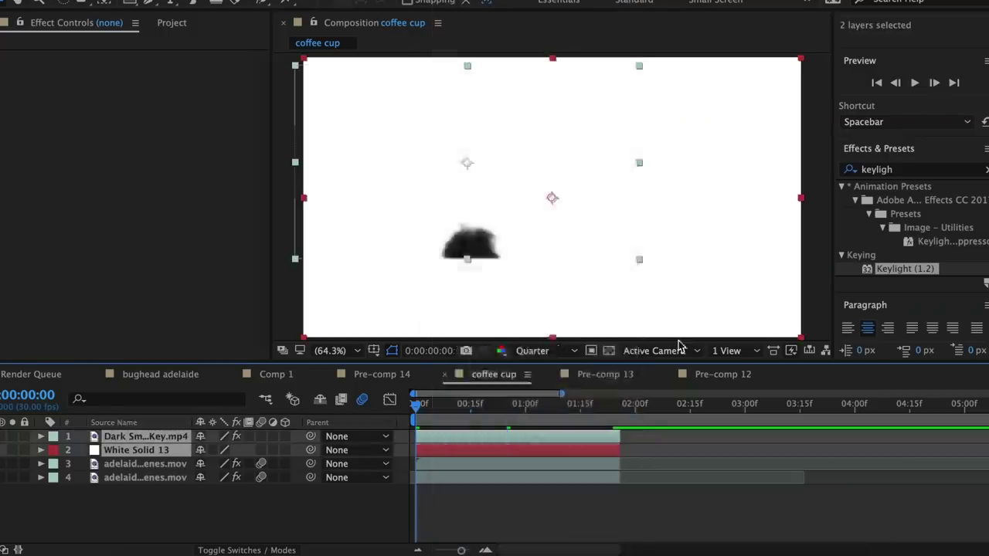
{"action": "left_click", "coordinate": [629, 370]}
Step: Set the upper adelaide scenes layer's track matte to Luma Inverted Matte using the smoke pre-comp
{"action": "left_click", "coordinate": [364, 306]}
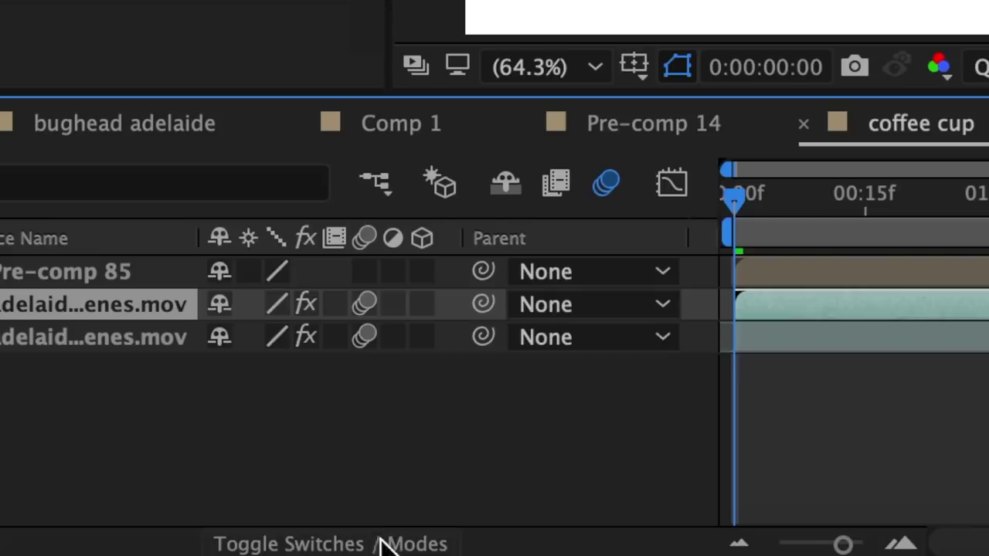
{"action": "left_click", "coordinate": [386, 544]}
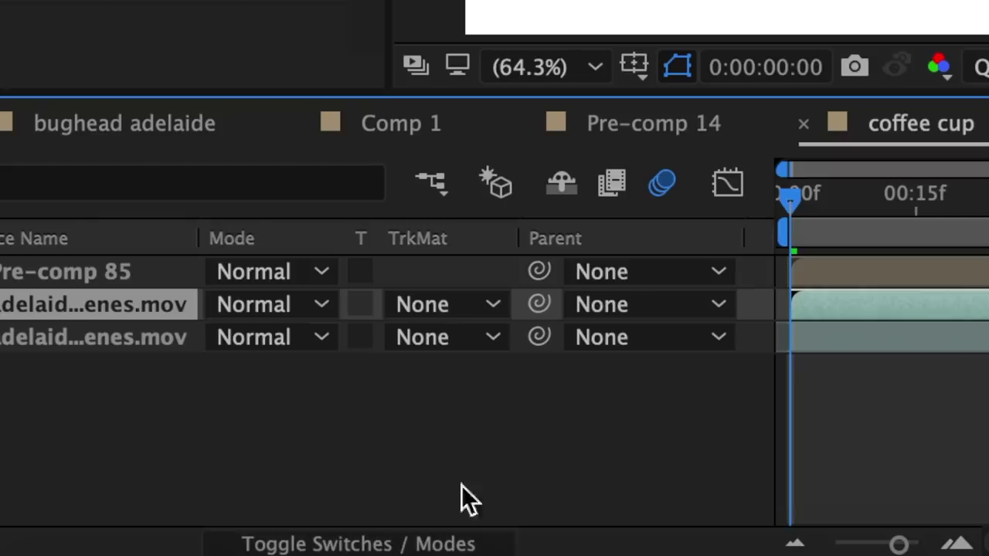
{"action": "left_click", "coordinate": [473, 303]}
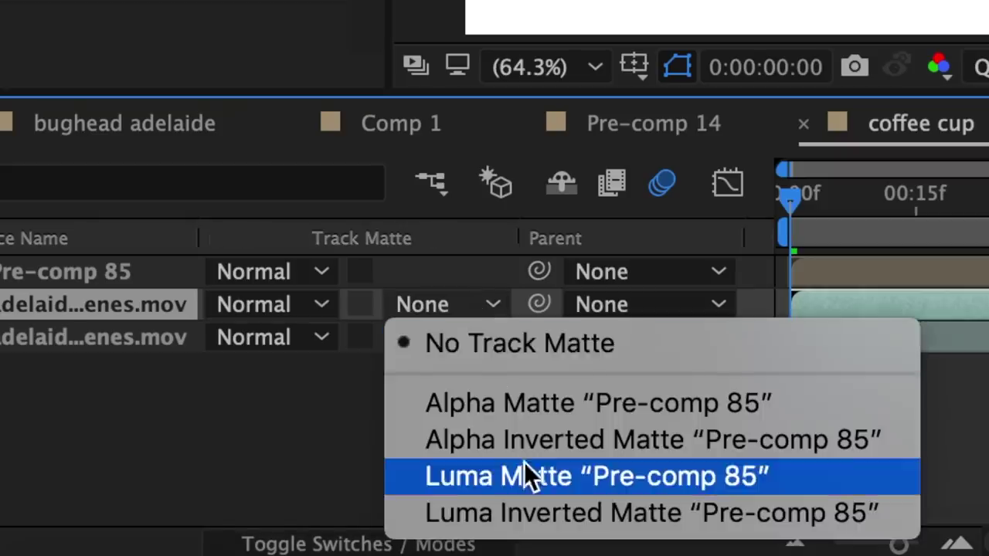
{"action": "left_click", "coordinate": [522, 510]}
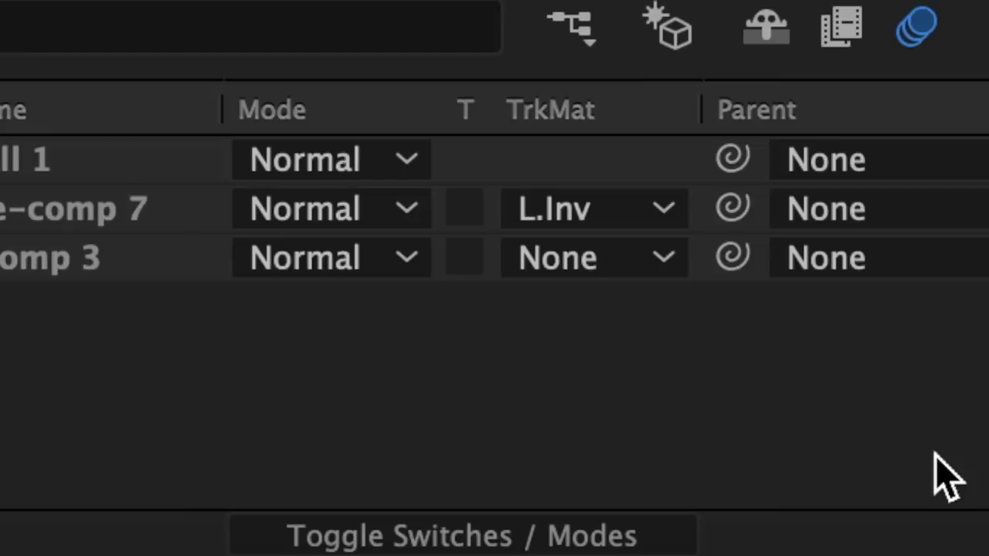
{"action": "left_click", "coordinate": [620, 540]}
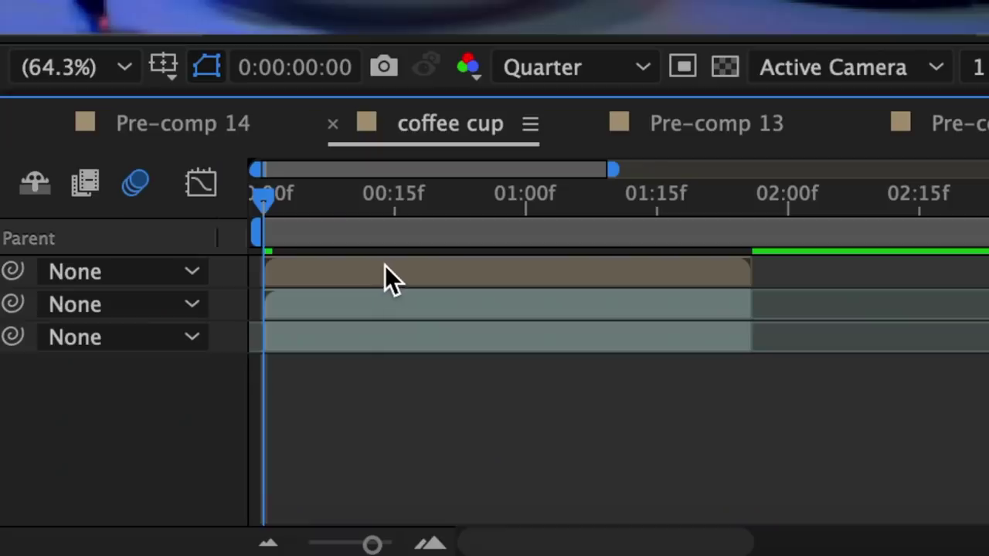
Step: Pre-compose the smoke pre-comp together with its matted adelaide scenes layer, and nudge the result so the smoke sits in the coffee cup
{"action": "left_click", "coordinate": [312, 268]}
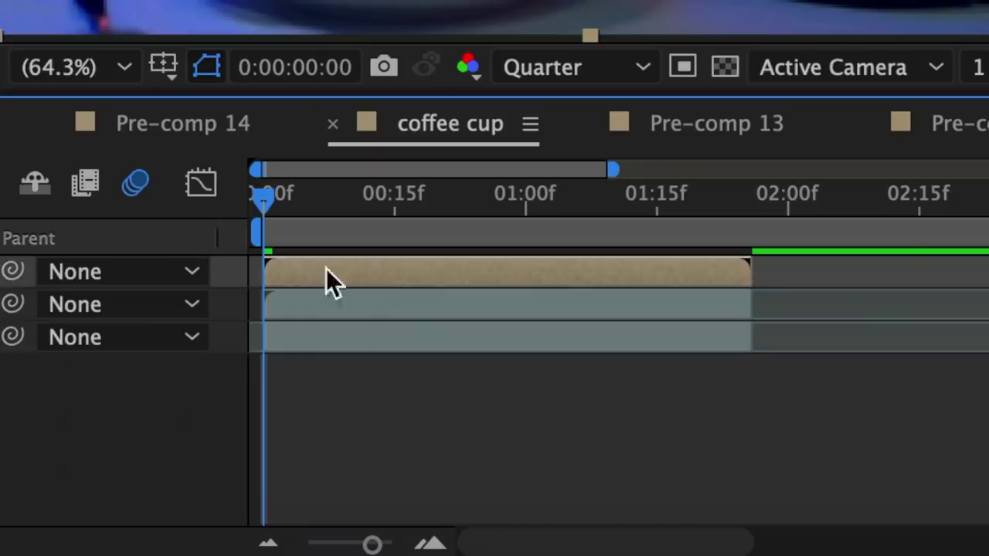
{"action": "left_click", "coordinate": [366, 309]}
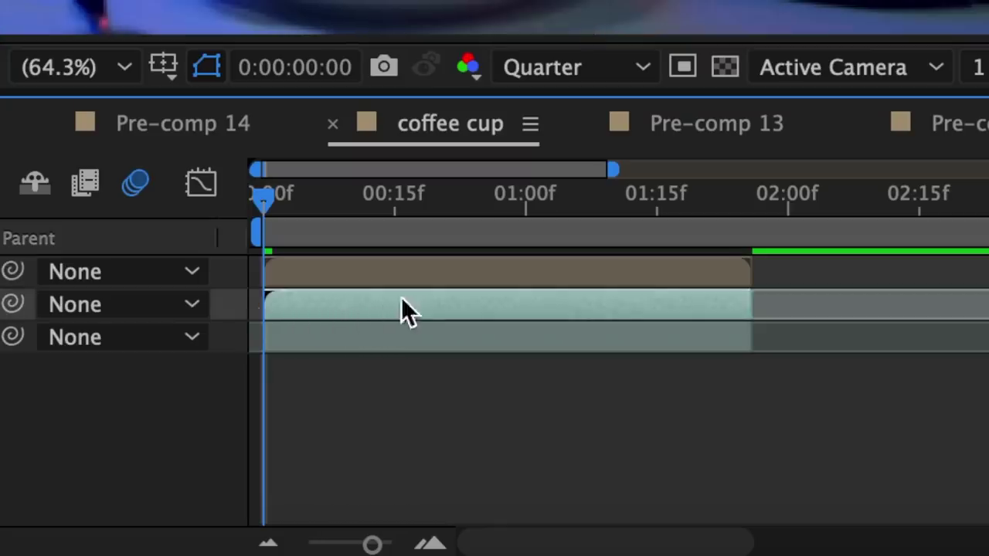
{"action": "left_click", "coordinate": [317, 277]}
{"action": "left_click", "coordinate": [325, 301], "text": "shift"}
{"action": "right_click", "coordinate": [338, 301]}
{"action": "left_click", "coordinate": [497, 415]}
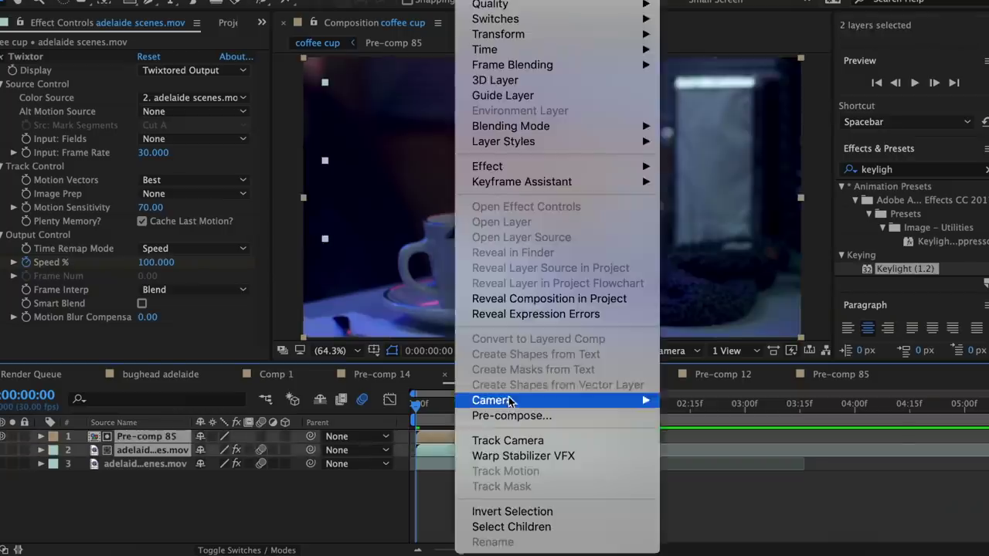
{"action": "left_click", "coordinate": [635, 330]}
{"action": "left_click_drag", "start_coordinate": [547, 286], "coordinate": [550, 272]}
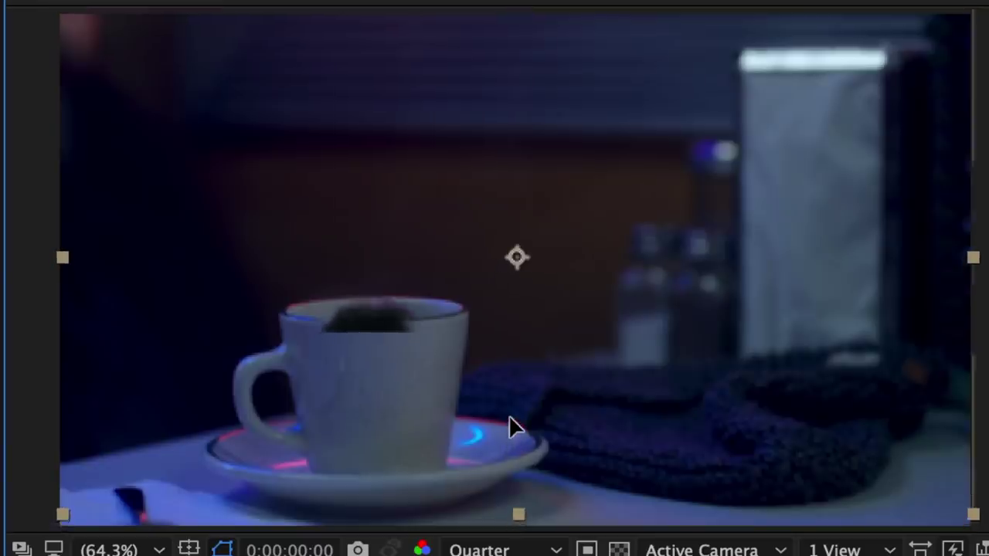
{"action": "left_click_drag", "start_coordinate": [511, 407], "coordinate": [512, 411]}
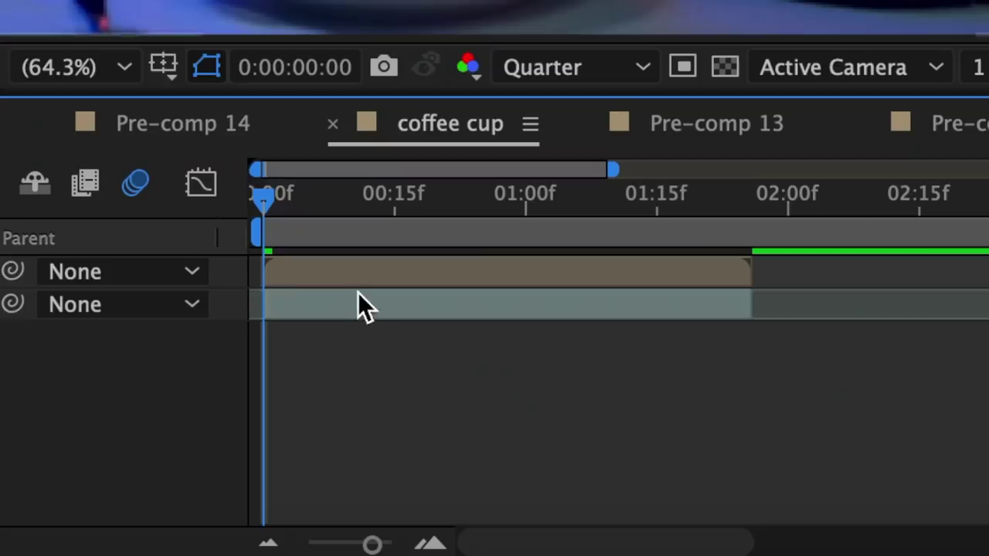
Step: Start Track Motion on the remaining adelaide scenes layer and bring all the tracker controls into view
{"action": "left_click", "coordinate": [357, 297]}
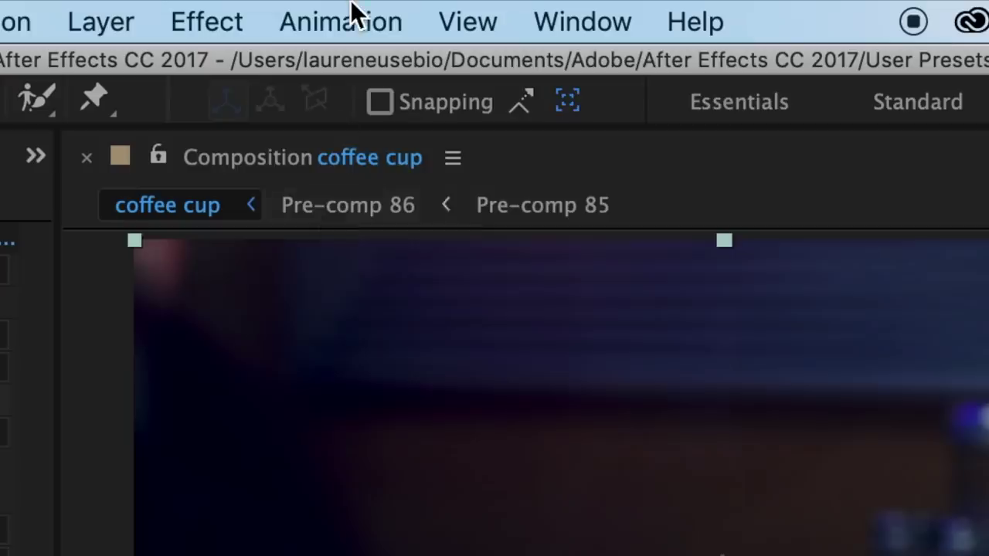
{"action": "left_click", "coordinate": [352, 16]}
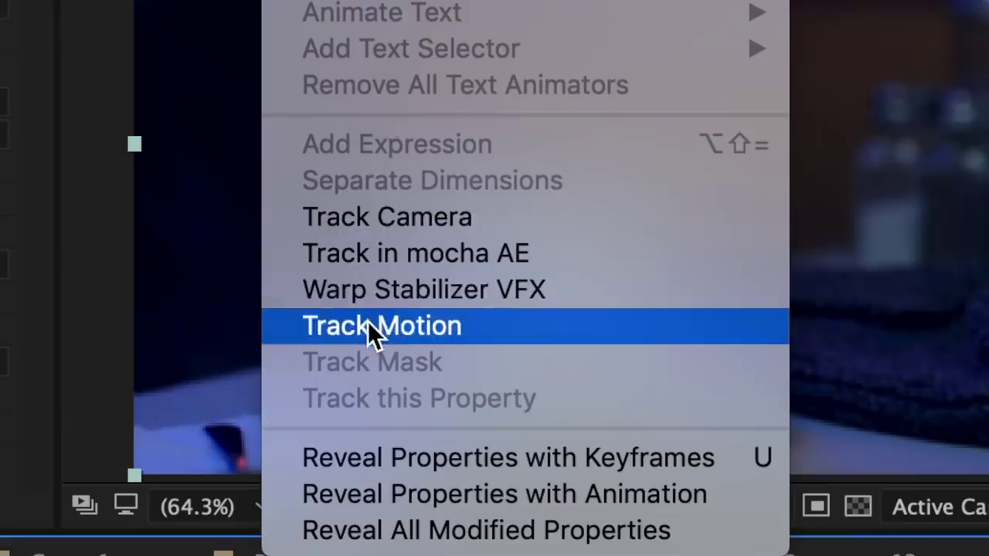
{"action": "left_click", "coordinate": [369, 326]}
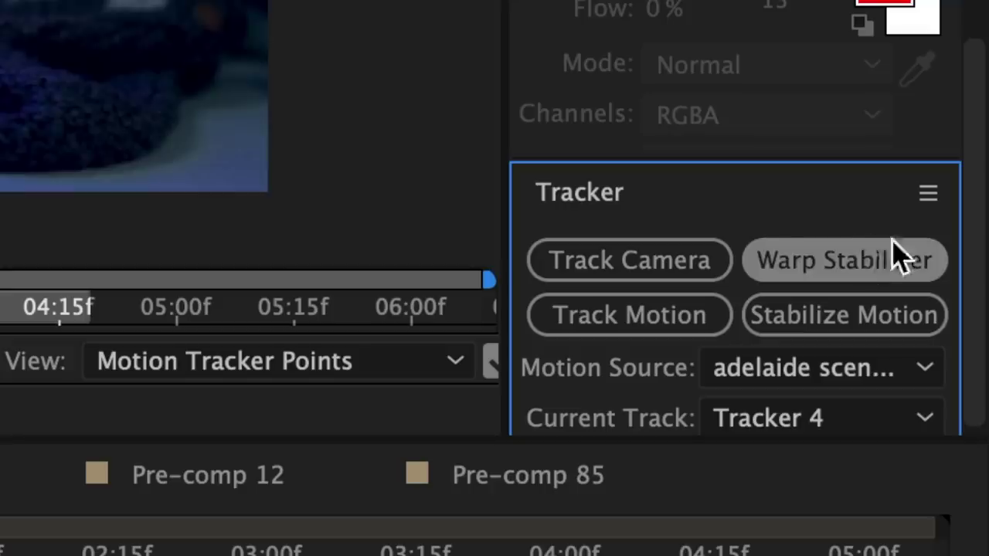
{"action": "scroll", "coordinate": [978, 301], "scroll_direction": "down", "scroll_amount": 1}
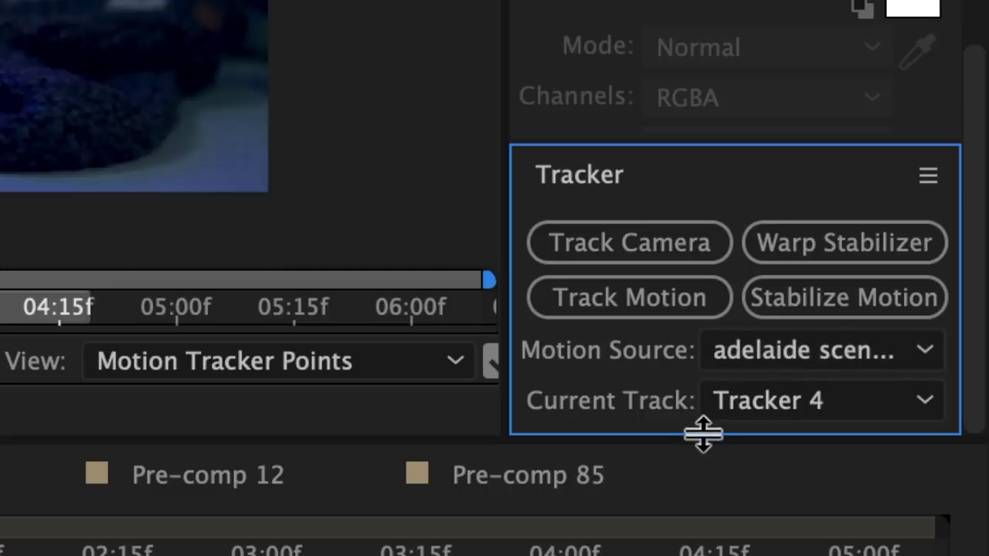
{"action": "left_click_drag", "start_coordinate": [703, 435], "coordinate": [691, 302]}
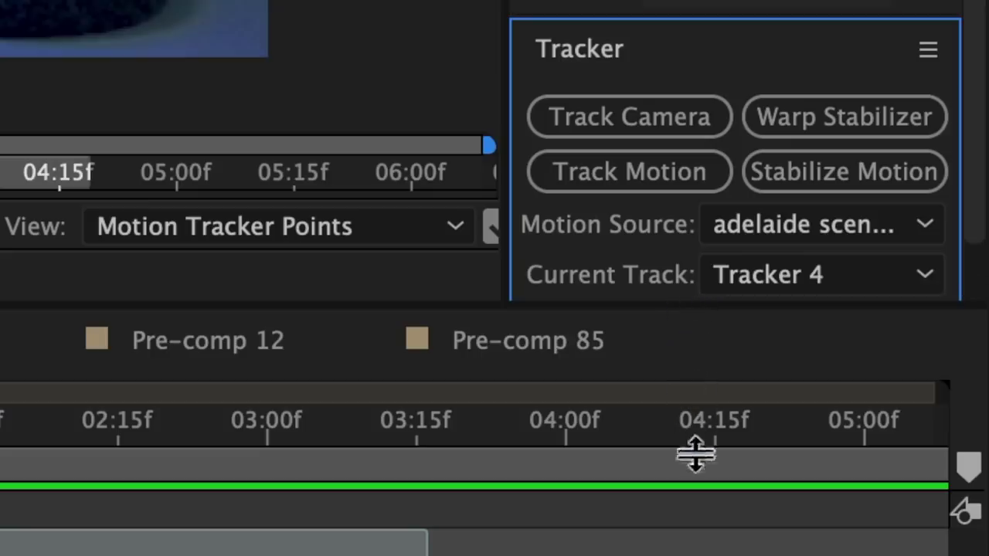
{"action": "left_click_drag", "start_coordinate": [979, 11], "coordinate": [979, 121]}
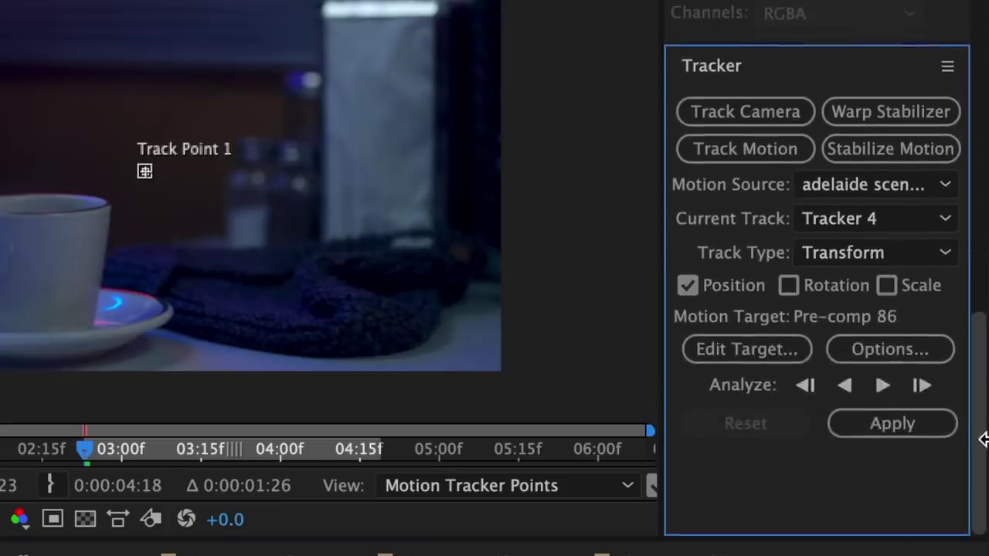
{"action": "left_click_drag", "start_coordinate": [984, 415], "coordinate": [982, 395]}
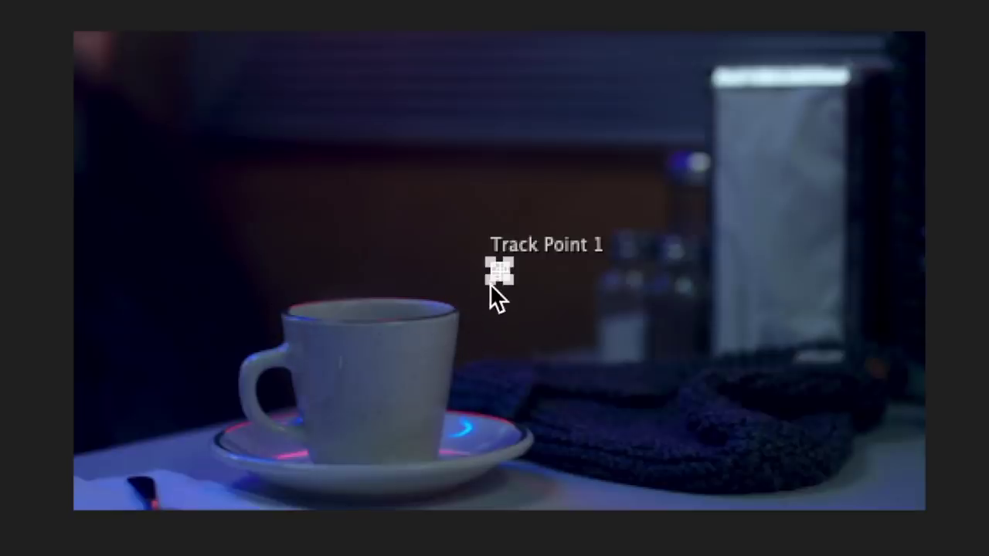
Step: Enlarge Track Point 1's search and feature regions over the coffee cup's rim, and analyze the motion forward
{"action": "left_click_drag", "start_coordinate": [490, 283], "coordinate": [415, 328]}
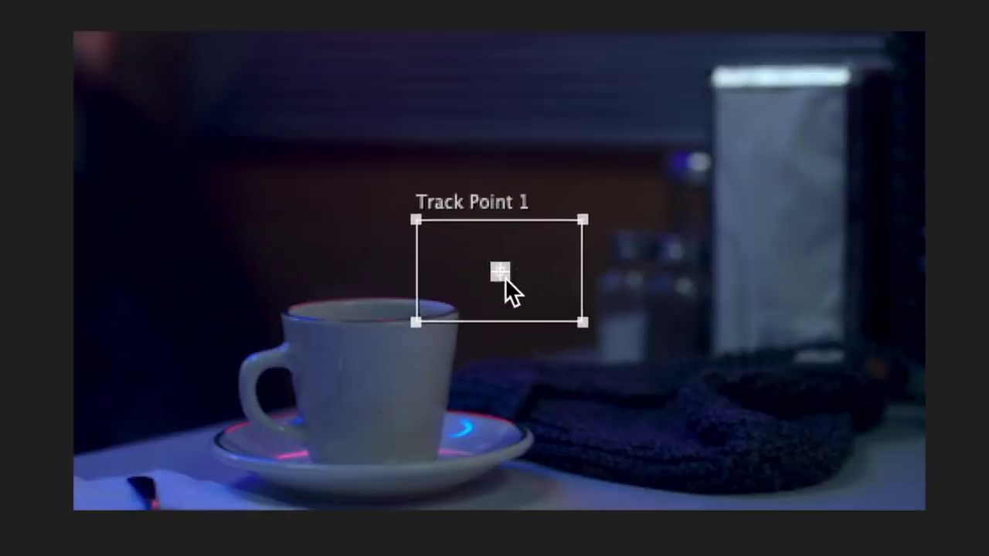
{"action": "left_click_drag", "start_coordinate": [517, 282], "coordinate": [495, 350]}
{"action": "left_click_drag", "start_coordinate": [425, 393], "coordinate": [425, 367]}
{"action": "left_click_drag", "start_coordinate": [407, 335], "coordinate": [454, 352]}
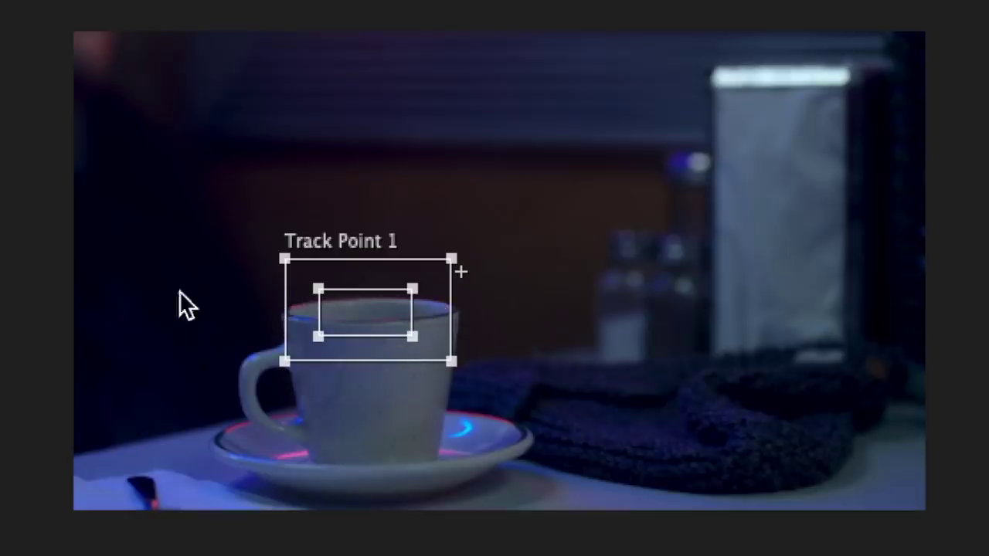
{"action": "left_click_drag", "start_coordinate": [450, 358], "coordinate": [390, 323]}
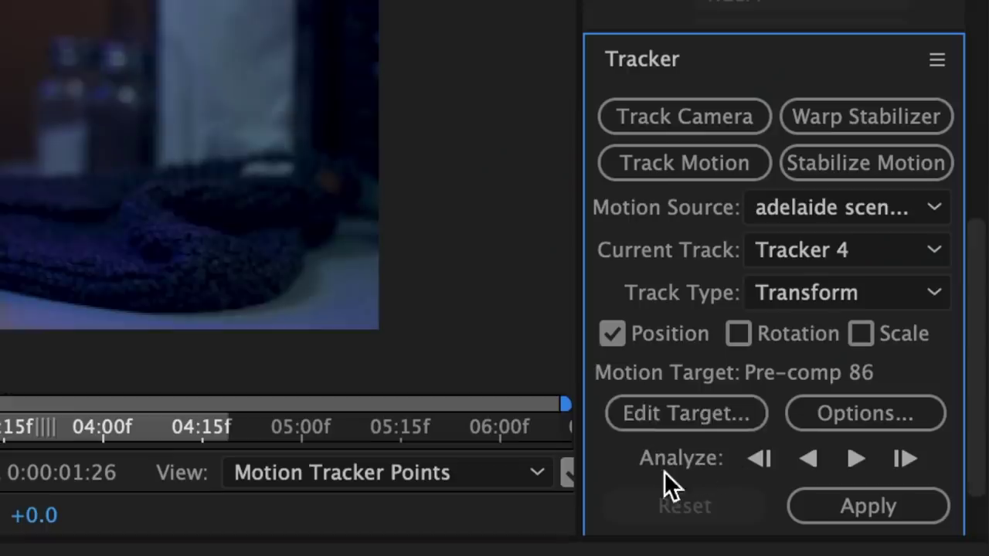
{"action": "left_click", "coordinate": [855, 459]}
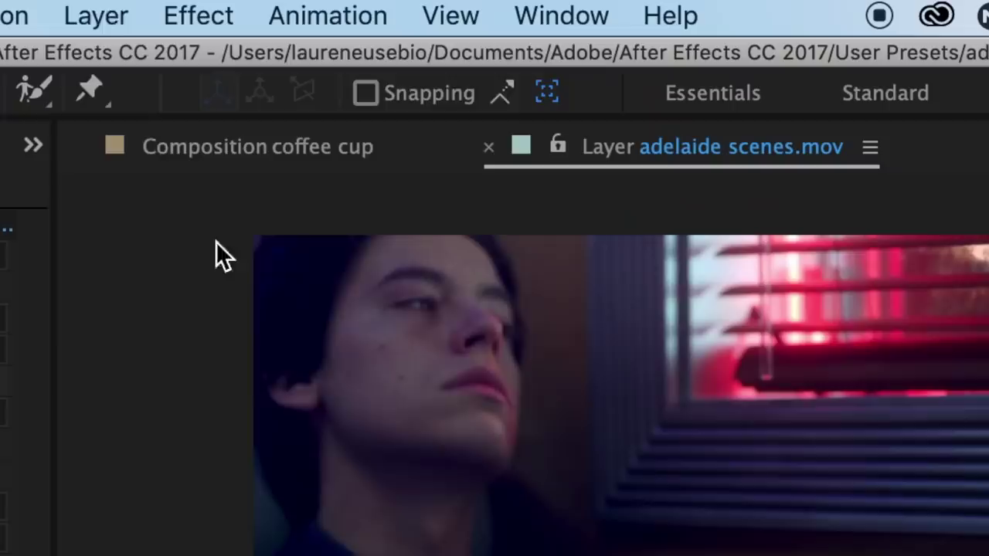
Step: Add a new null object to the coffee cup composition
{"action": "left_click", "coordinate": [98, 15]}
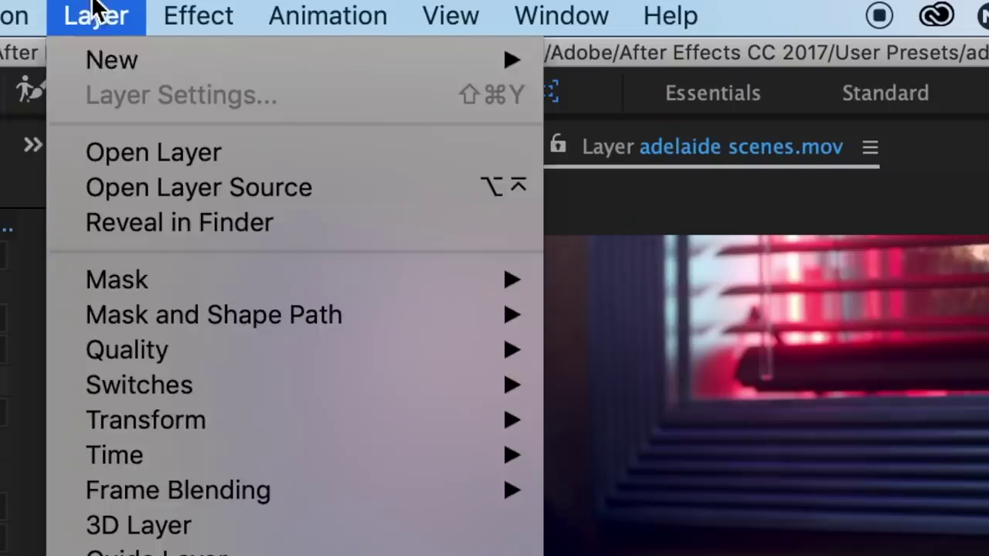
{"action": "mouse_move", "coordinate": [111, 62]}
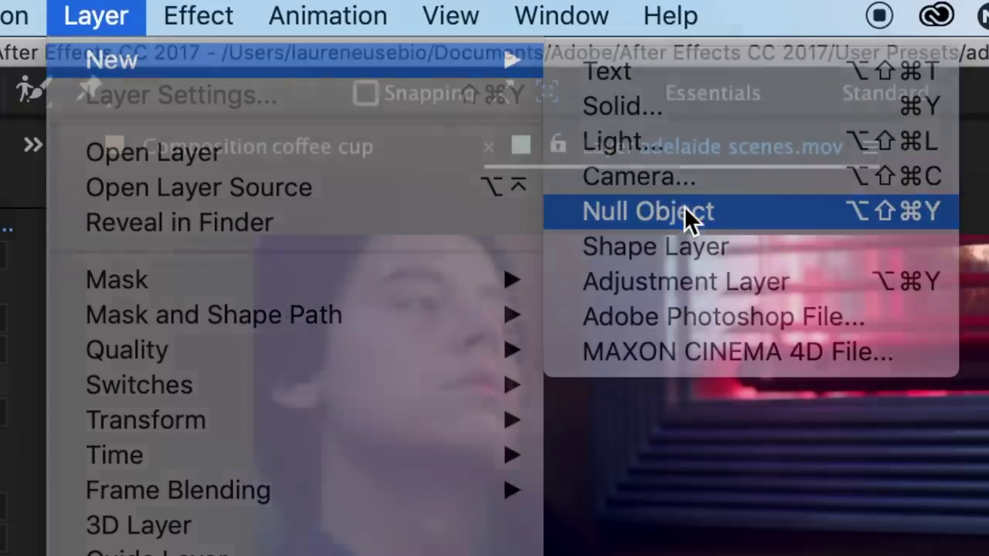
{"action": "left_click", "coordinate": [692, 211]}
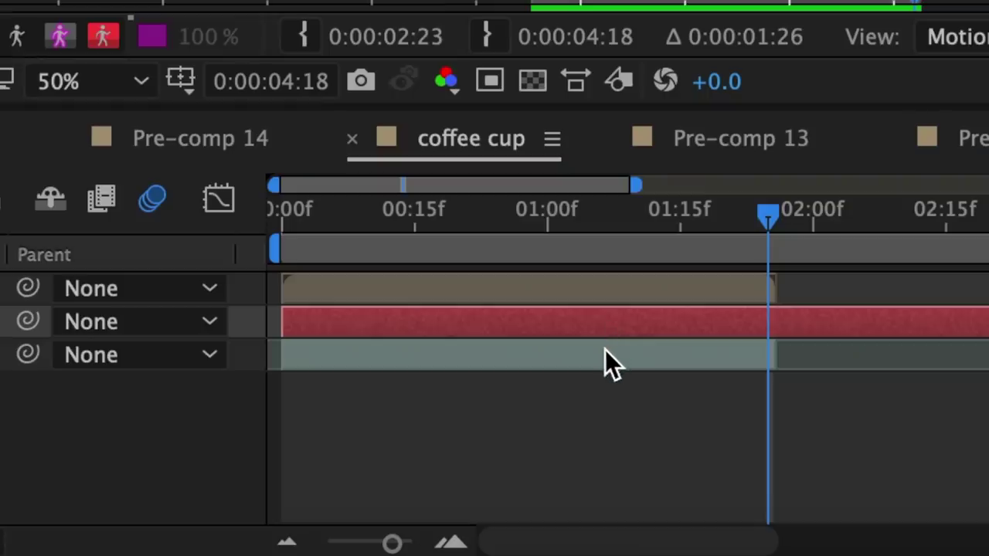
{"action": "left_click", "coordinate": [549, 471]}
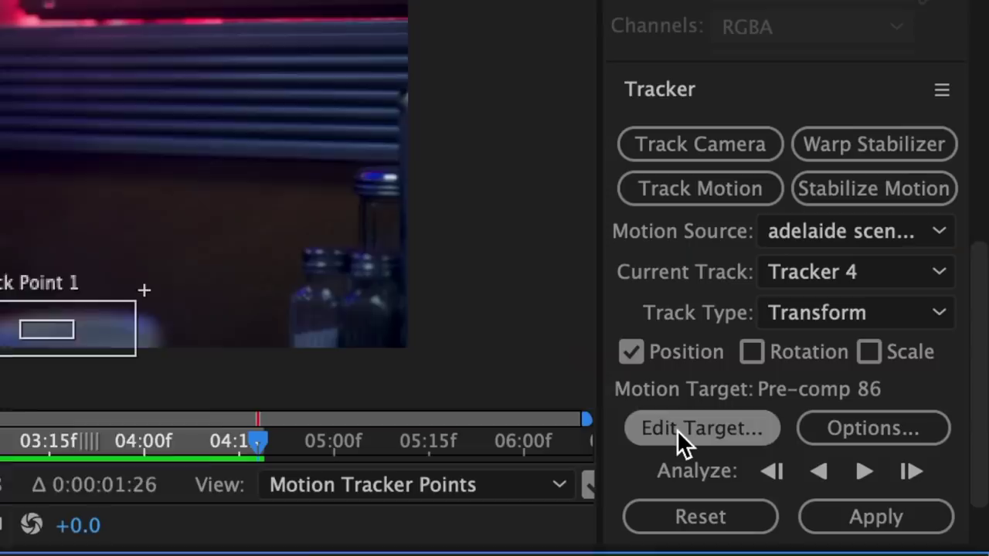
Step: Set the tracker's motion target to the new null layer and apply the tracking data in X and Y
{"action": "left_click", "coordinate": [679, 430]}
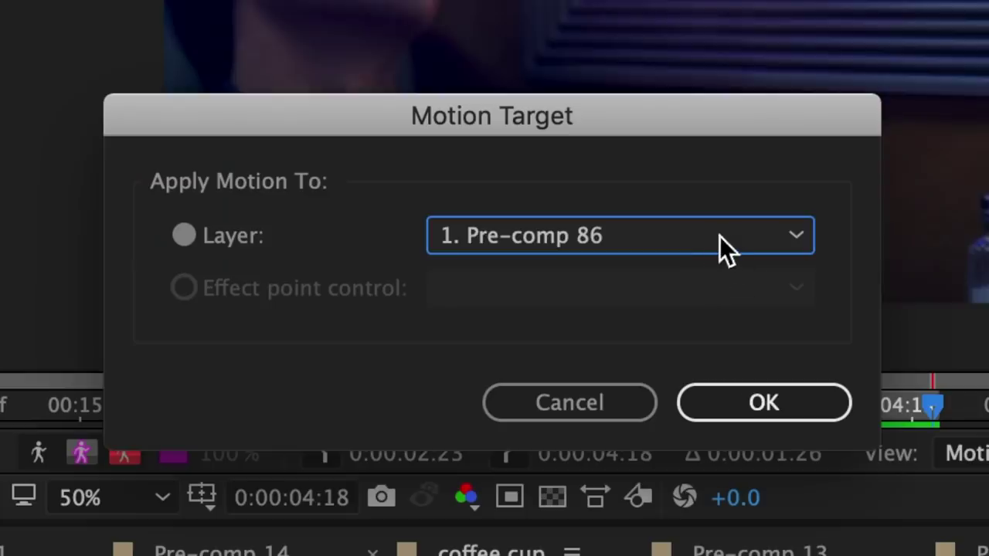
{"action": "left_click", "coordinate": [719, 238]}
{"action": "left_click", "coordinate": [691, 310]}
{"action": "left_click", "coordinate": [786, 396]}
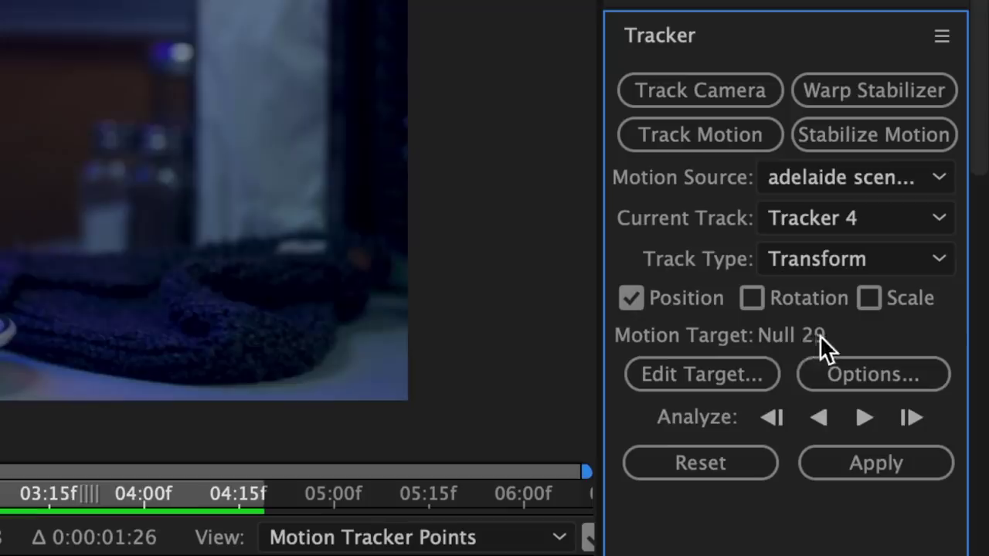
{"action": "left_click", "coordinate": [886, 460]}
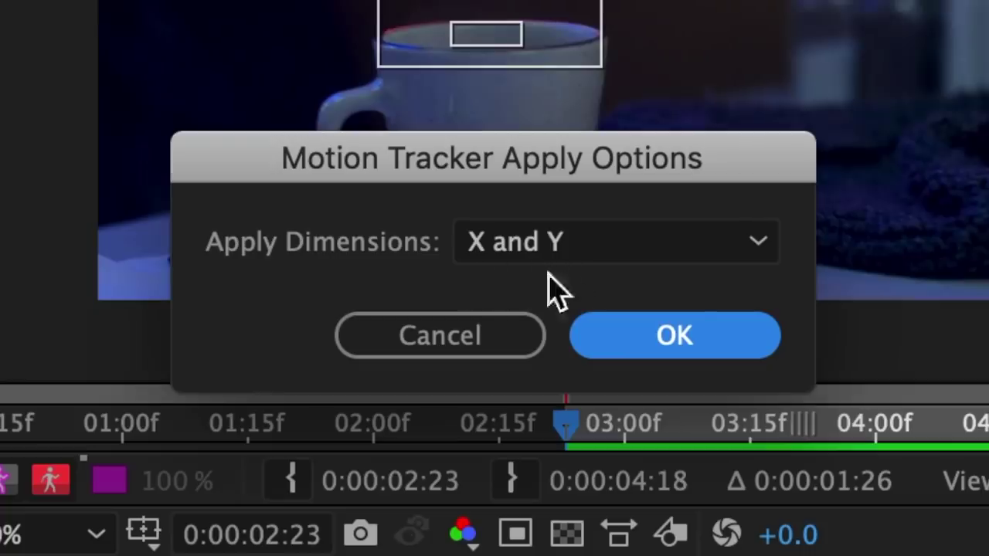
{"action": "left_click", "coordinate": [684, 335]}
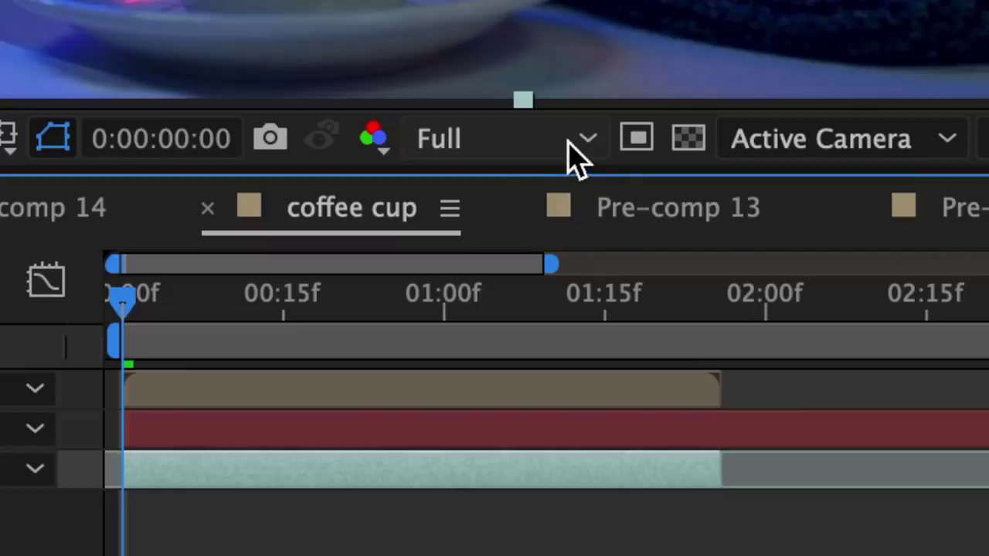
Step: Set the preview resolution to Quarter and play the coffee cup composition
{"action": "left_click", "coordinate": [585, 271]}
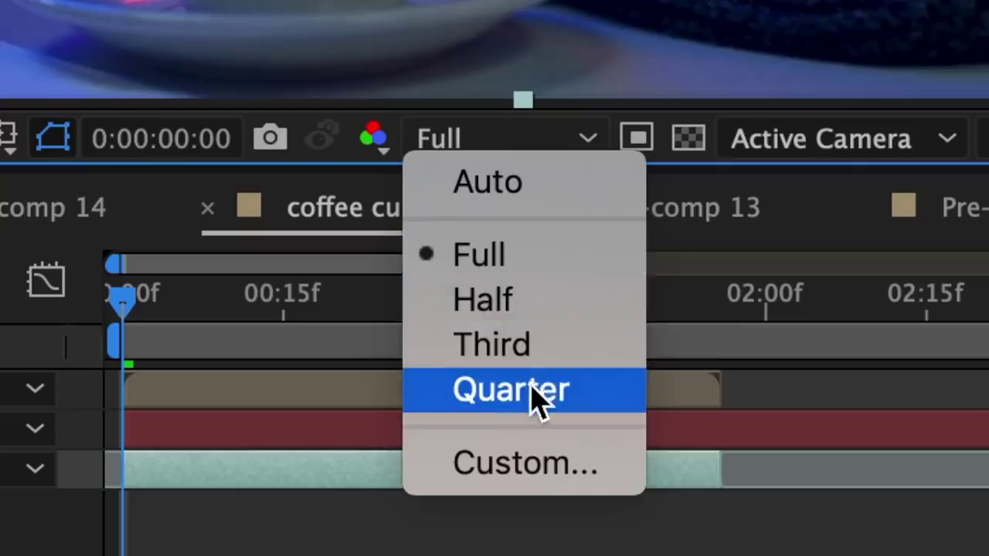
{"action": "left_click", "coordinate": [535, 391]}
{"action": "key", "text": "space"}
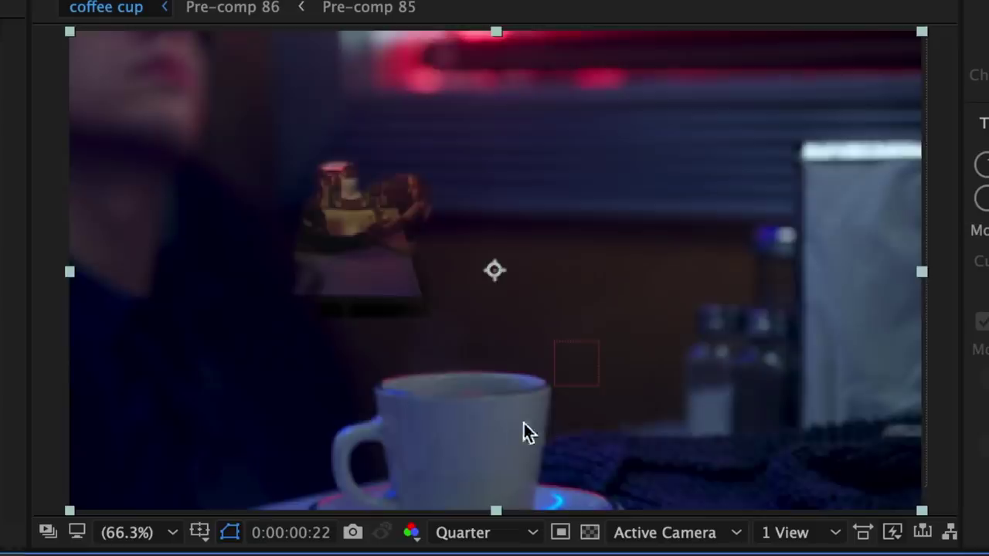
{"action": "key", "text": "space"}
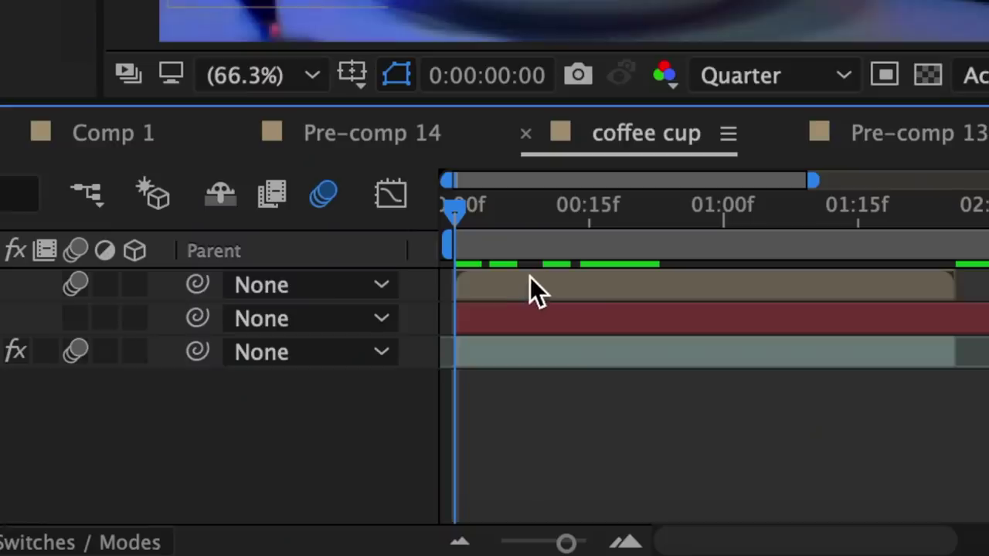
Step: Parent the smoke pre-comp to the tracked null and preview its movement
{"action": "left_click", "coordinate": [530, 277]}
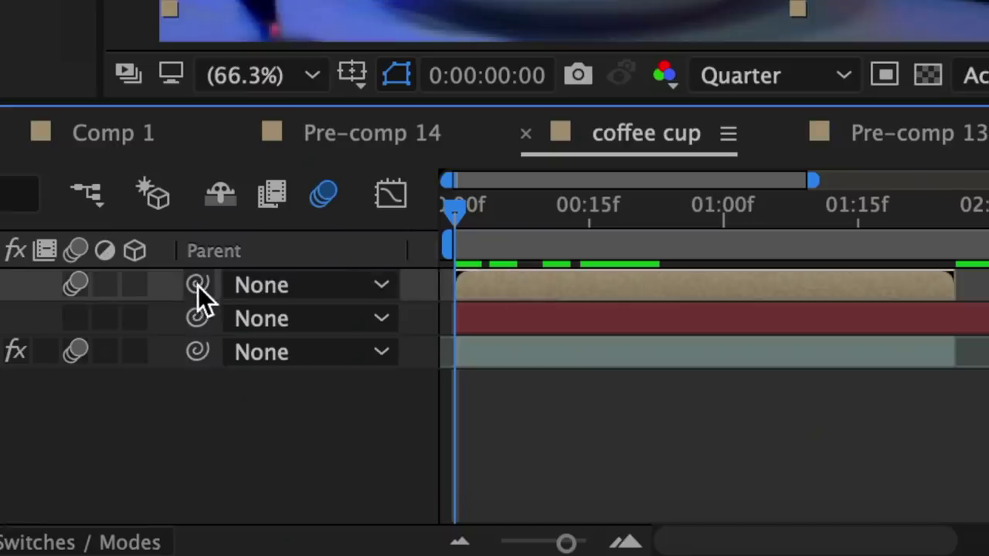
{"action": "left_click_drag", "start_coordinate": [197, 284], "coordinate": [541, 316]}
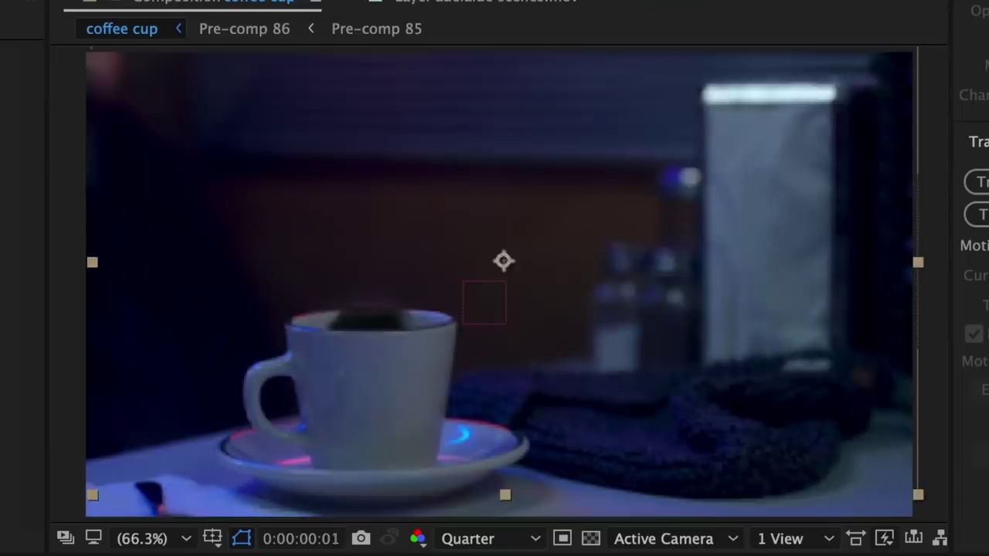
{"action": "key", "text": "space"}
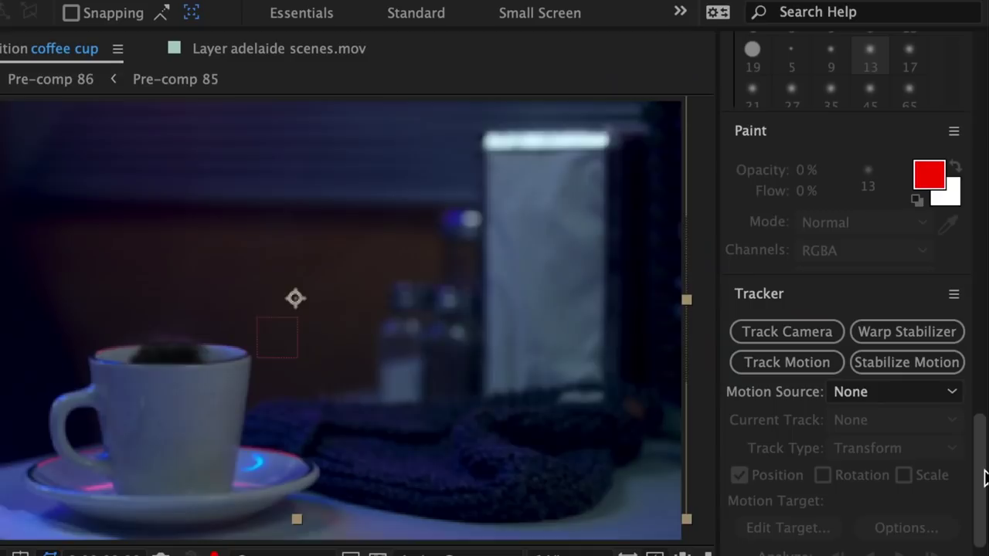
Step: Find the Black & White effect and apply it to the smoke pre-comp
{"action": "left_click_drag", "start_coordinate": [985, 482], "coordinate": [973, 204]}
{"action": "type", "text": "black"}
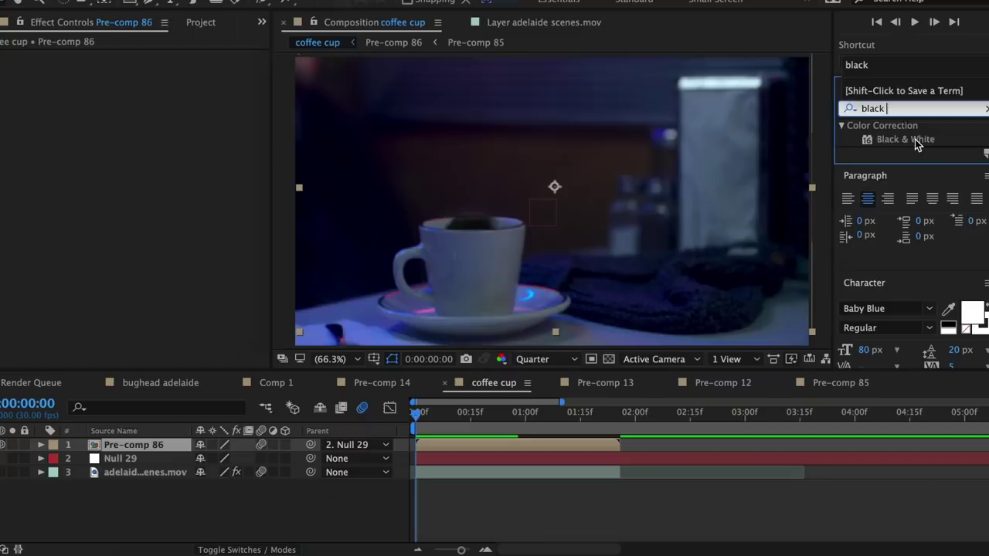
{"action": "left_click_drag", "start_coordinate": [915, 139], "coordinate": [511, 451]}
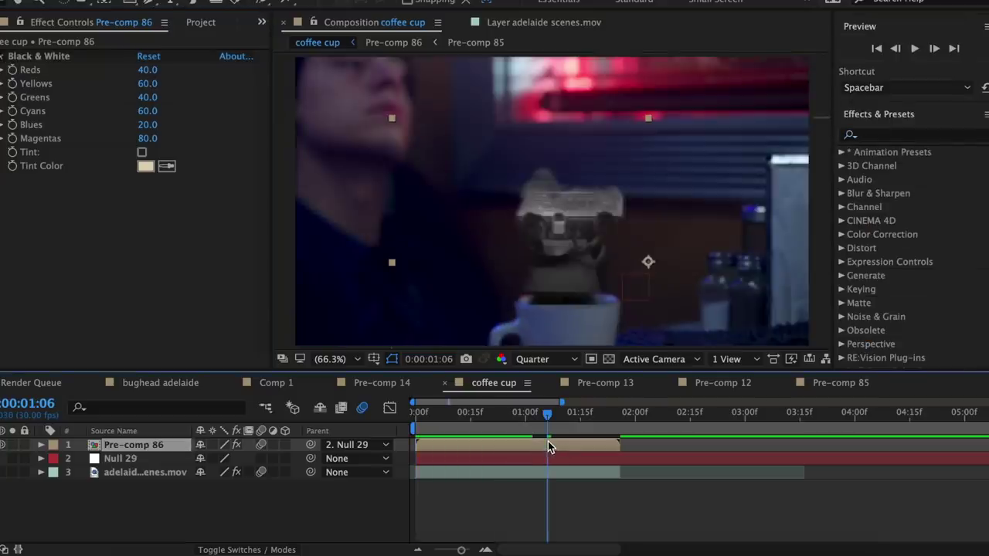
Step: Set the smoke pre-comp's blending mode to Screen and its opacity to 70%
{"action": "right_click", "coordinate": [550, 445]}
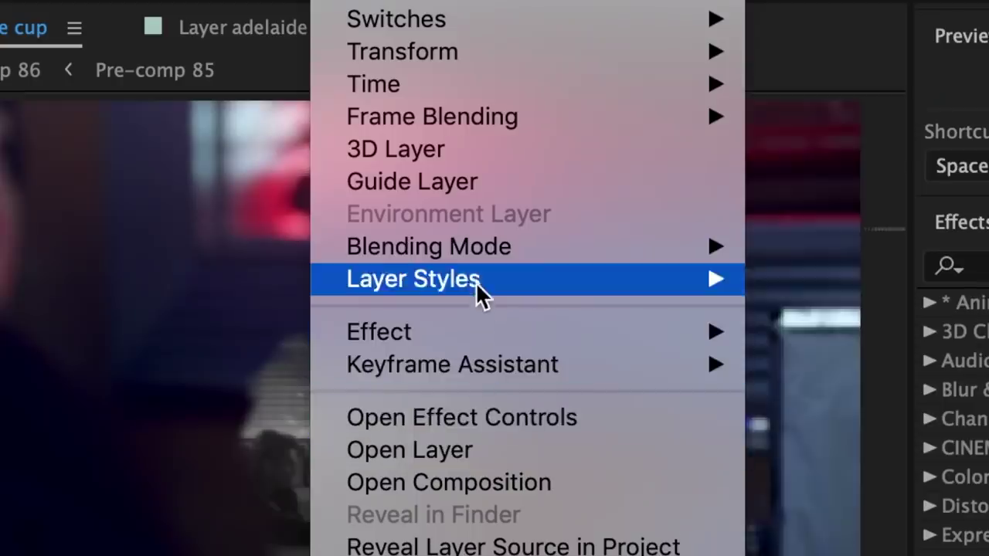
{"action": "mouse_move", "coordinate": [473, 255]}
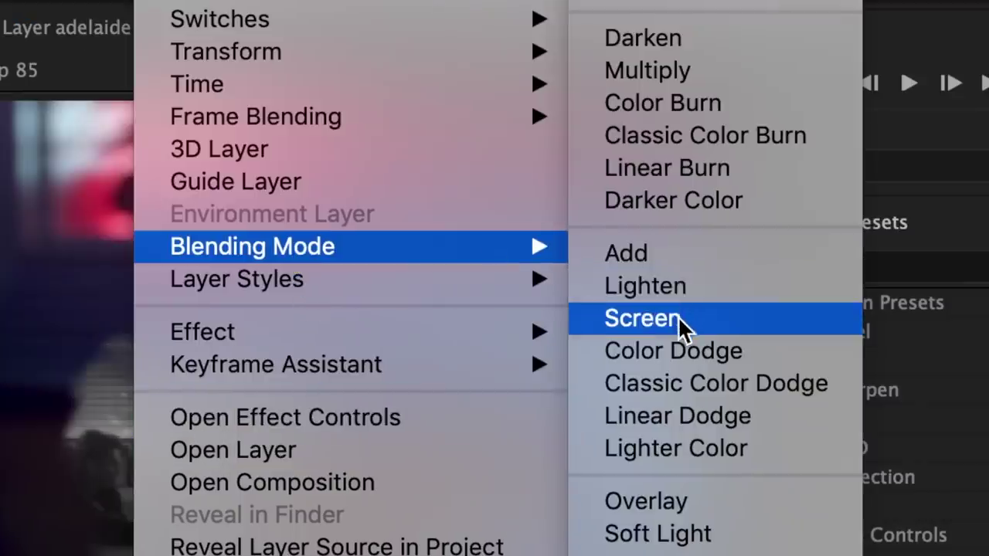
{"action": "left_click", "coordinate": [683, 329]}
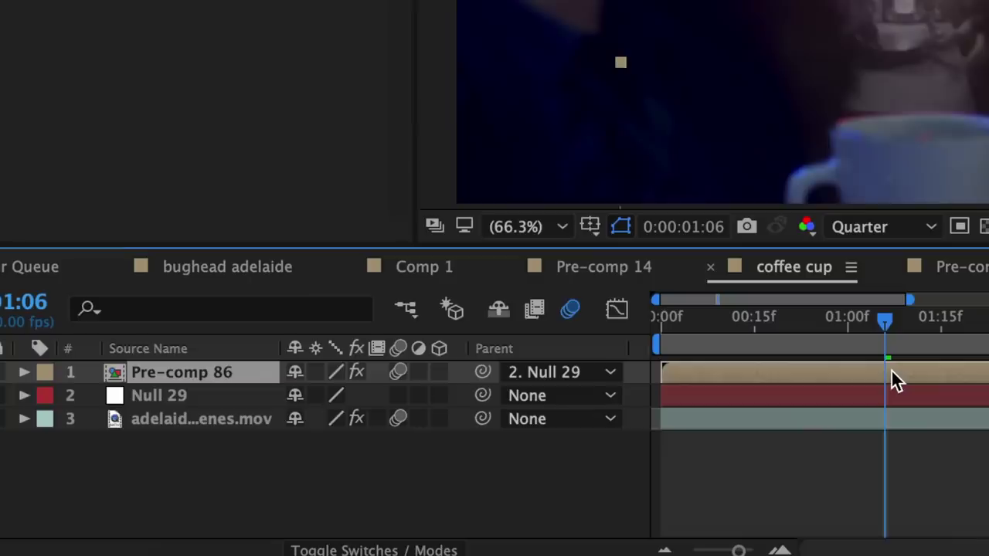
{"action": "key", "text": "t"}
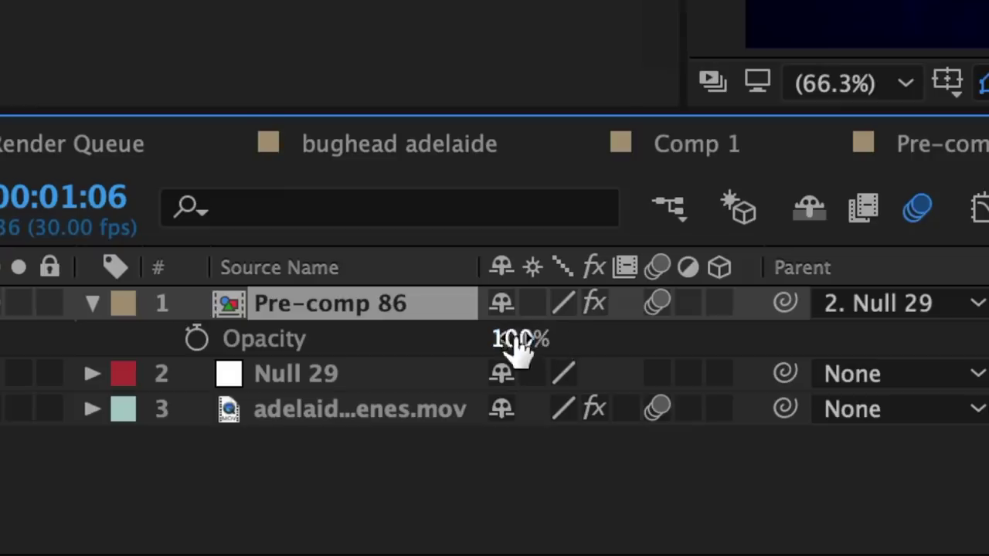
{"action": "left_click", "coordinate": [515, 340]}
{"action": "type", "text": "70"}
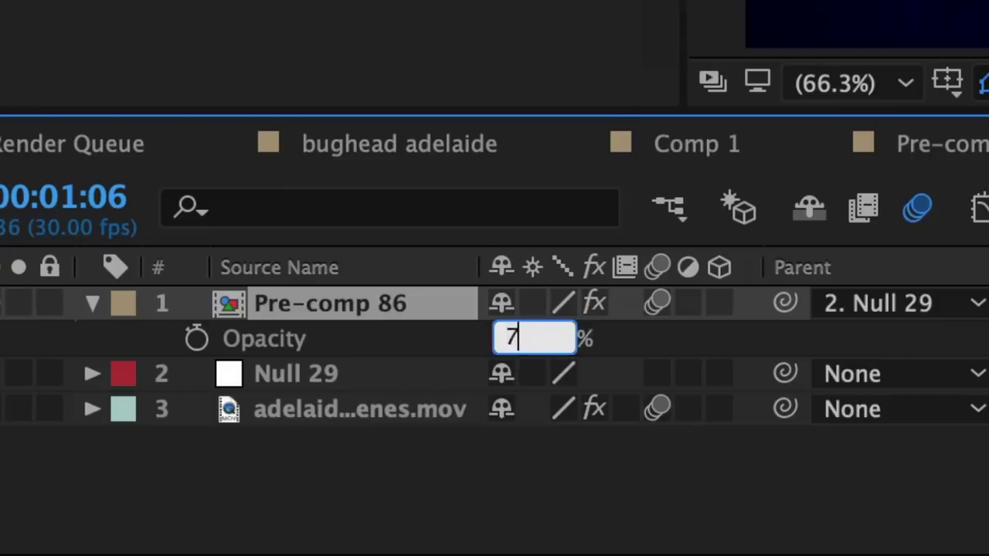